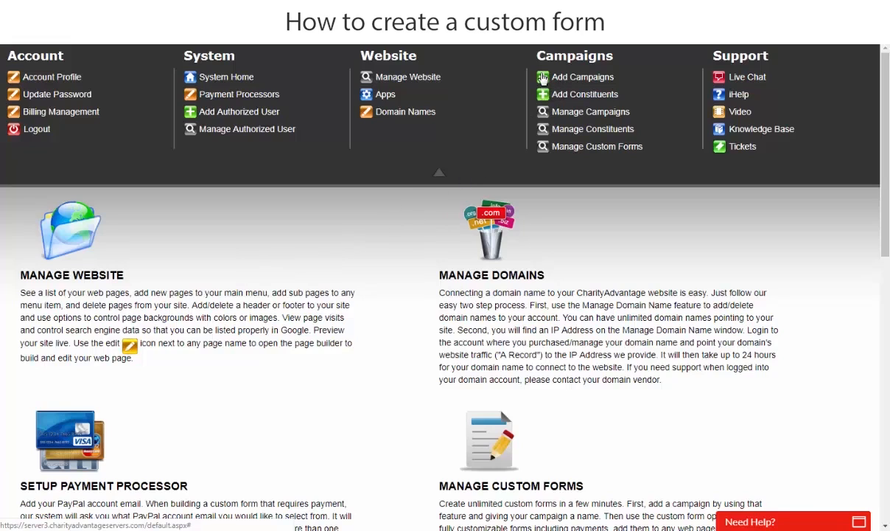
# Add a new campaign named Contact Form.
pyautogui.click(544, 78)
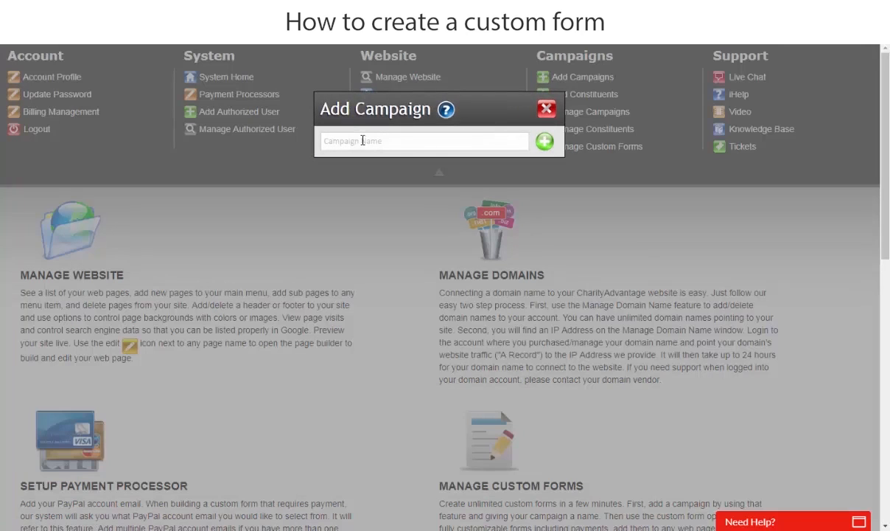
pyautogui.click(389, 146)
pyautogui.write('ct Form')
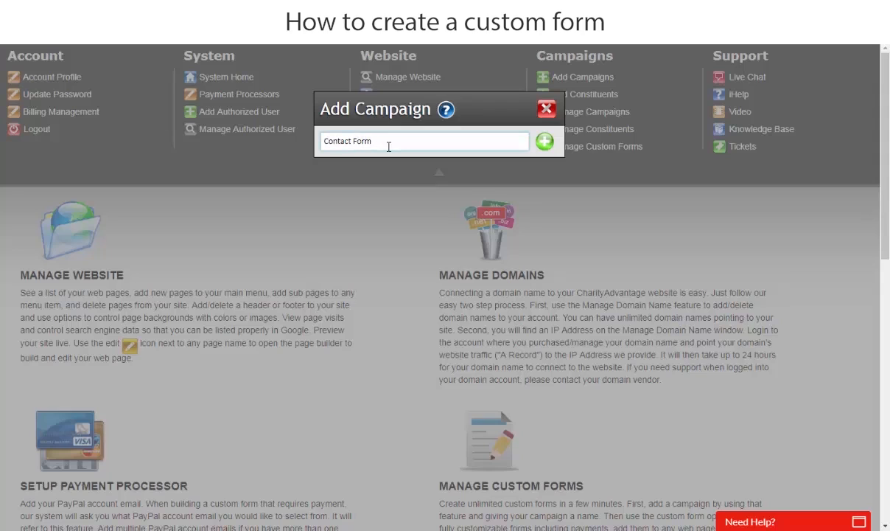
pyautogui.click(544, 142)
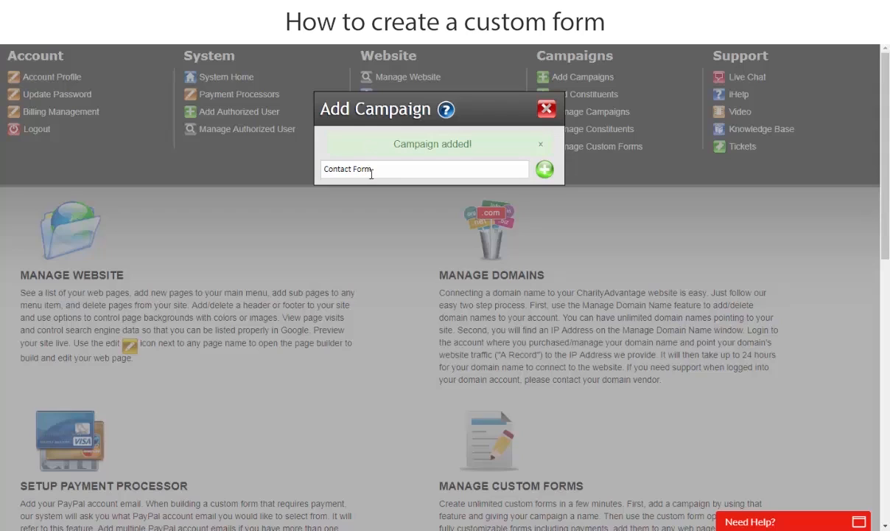
# Add two more campaigns named Event Booking Form and Donation Form, and close the campaign dialog.
pyautogui.moveTo(354, 169); pyautogui.dragTo(303, 176)
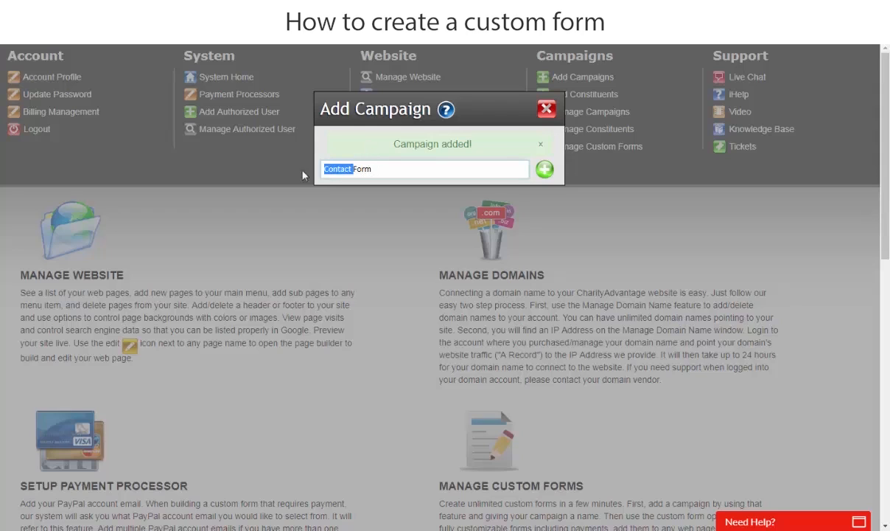
pyautogui.write('Event Booking')
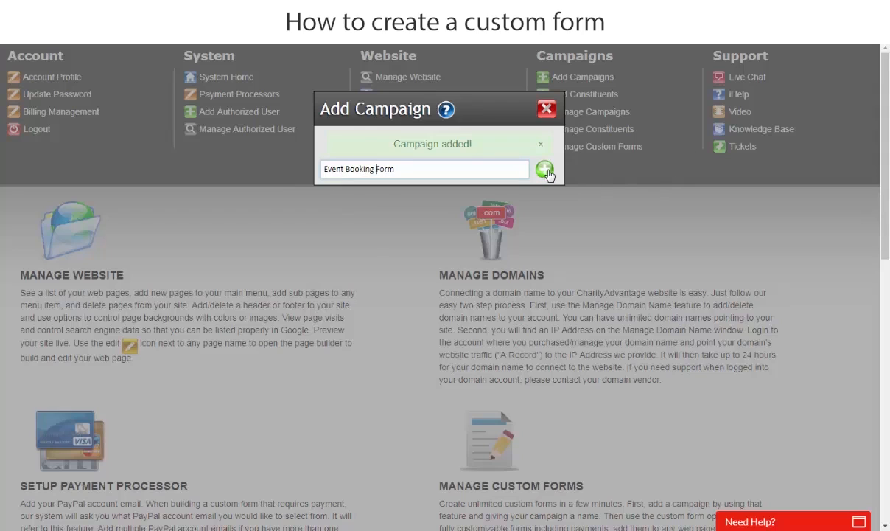
pyautogui.click(406, 171)
pyautogui.moveTo(375, 170); pyautogui.dragTo(288, 176)
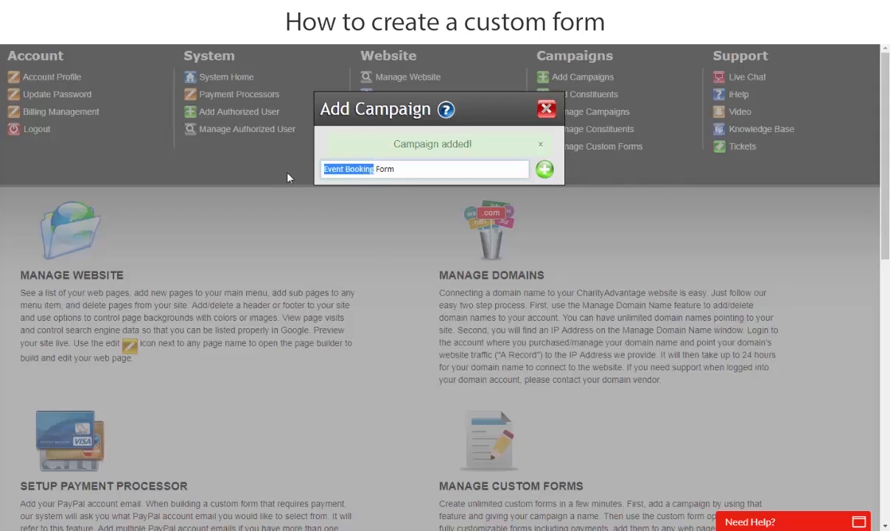
pyautogui.write('Donation')
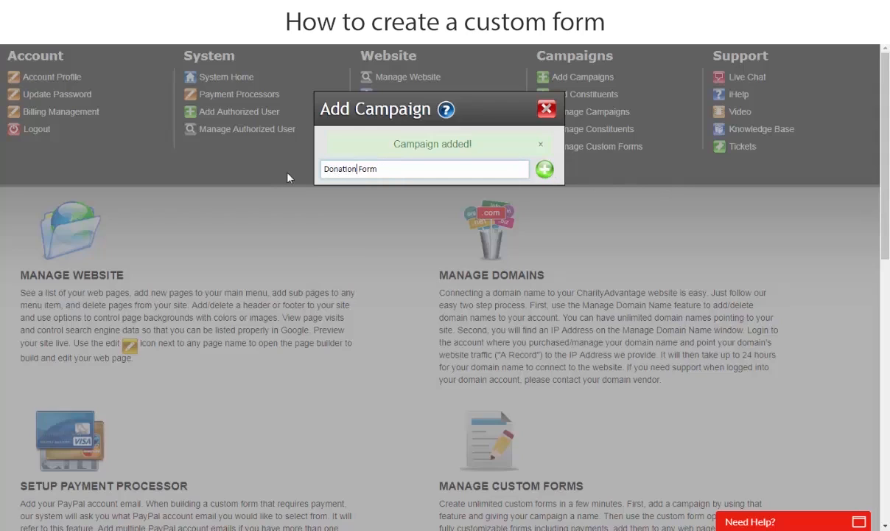
pyautogui.click(546, 109)
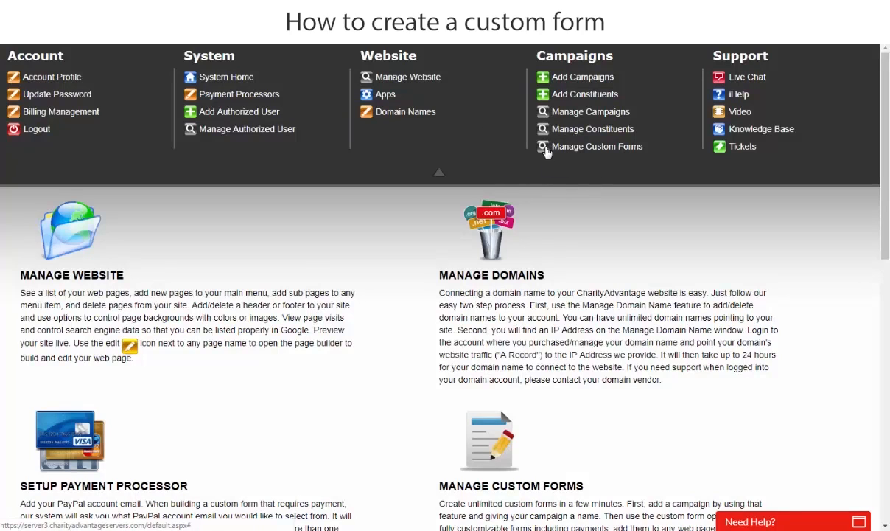
# Open the Contact Form campaign's custom form for editing in the form builder.
pyautogui.click(545, 148)
pyautogui.click(491, 146)
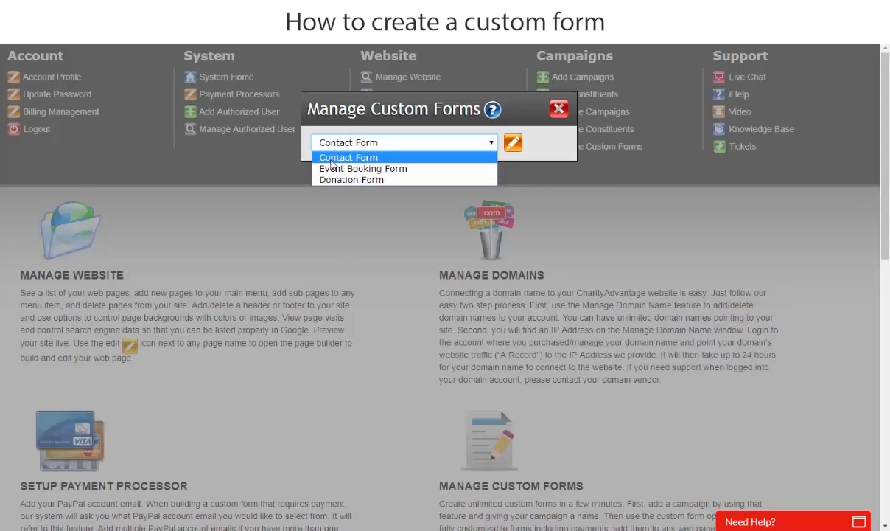
pyautogui.click(372, 159)
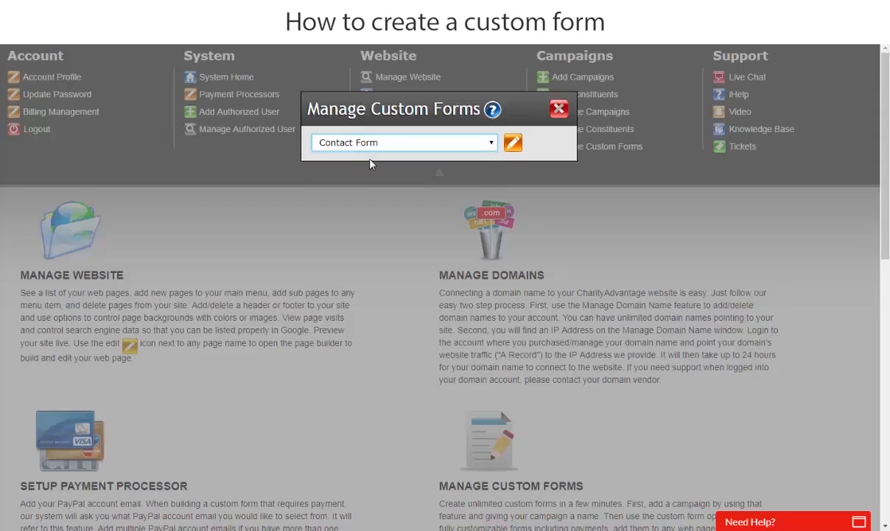
pyautogui.click(513, 145)
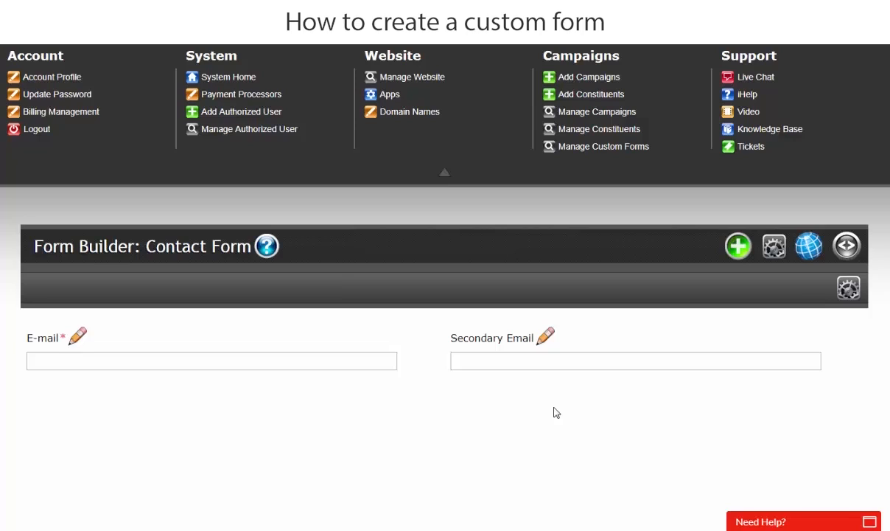
# Add a two-column content row to the form below the e-mail fields.
pyautogui.click(738, 247)
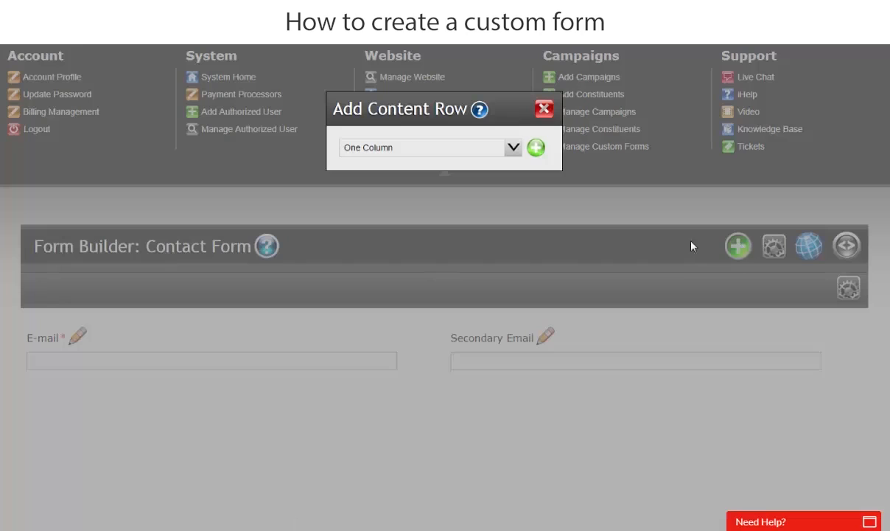
pyautogui.click(513, 149)
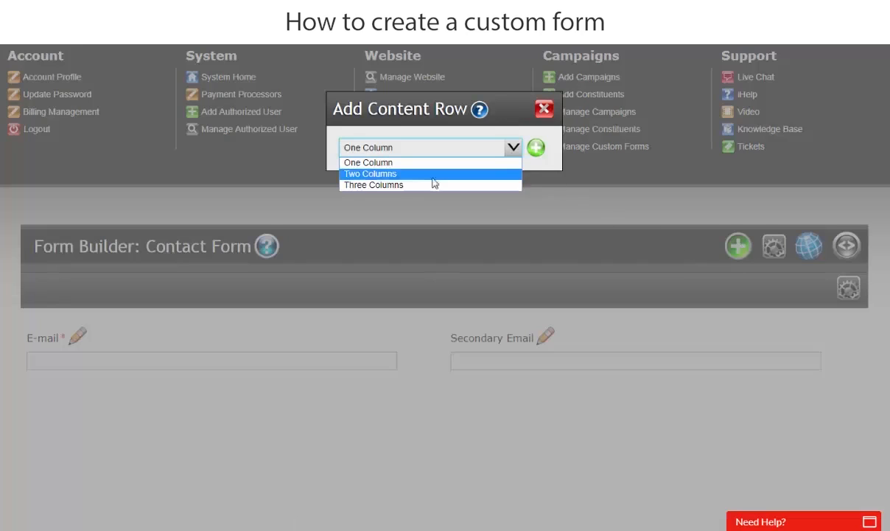
pyautogui.click(375, 180)
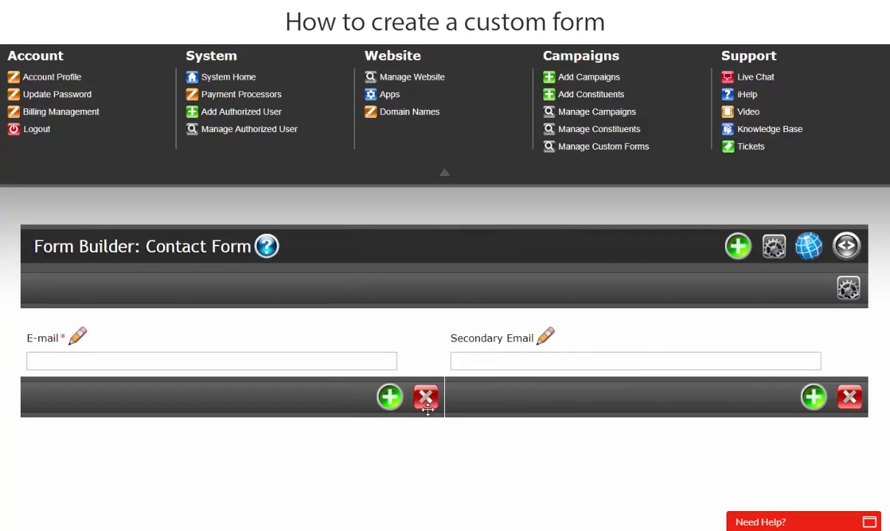
# Insert a custom Textbox field in the first column of the row below the e-mail fields.
pyautogui.click(388, 398)
pyautogui.click(612, 159)
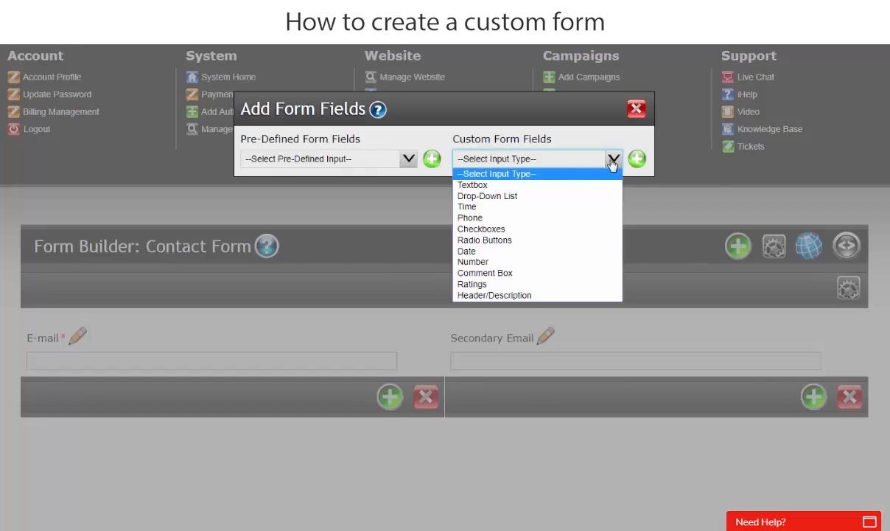
pyautogui.click(479, 189)
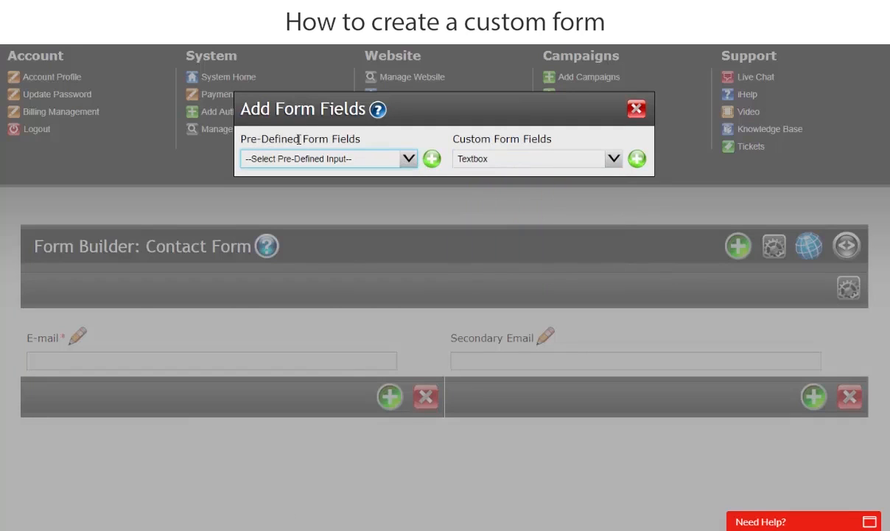
pyautogui.click(410, 165)
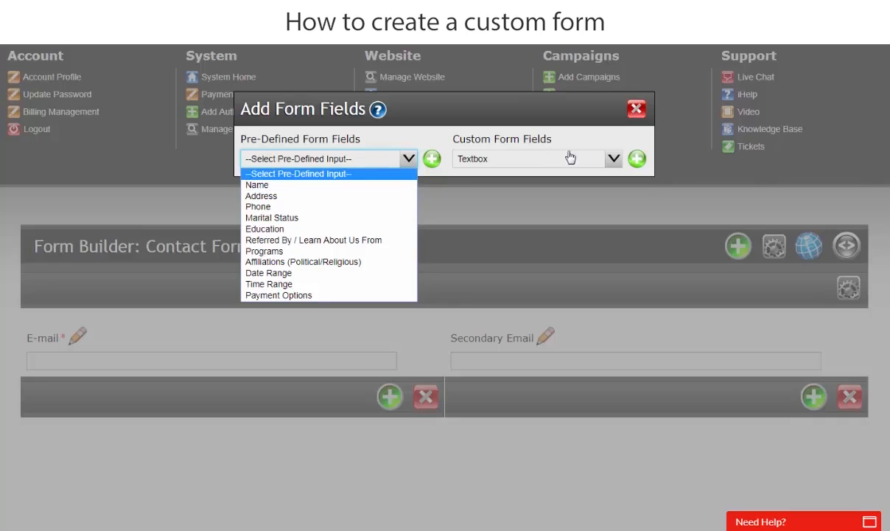
pyautogui.click(417, 132)
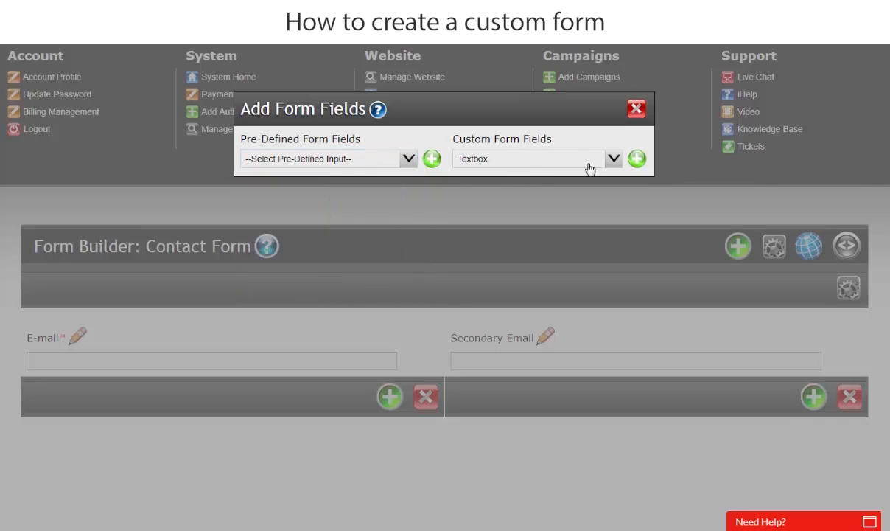
pyautogui.click(636, 160)
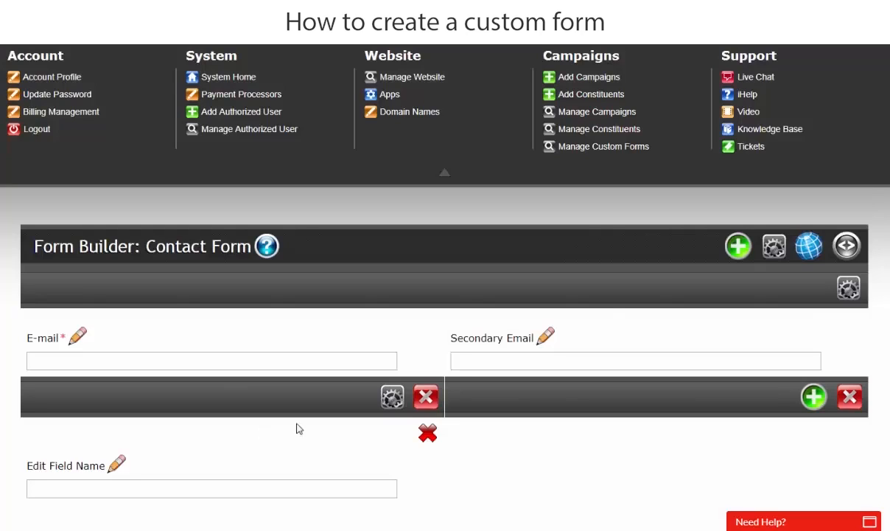
# Insert a custom Textbox field in the second column of the same row.
pyautogui.click(814, 398)
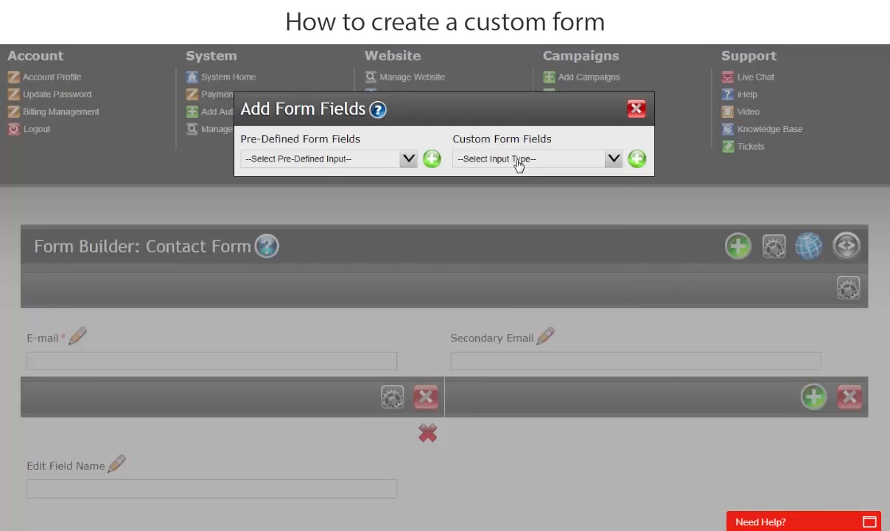
pyautogui.click(520, 161)
pyautogui.click(472, 182)
pyautogui.click(637, 158)
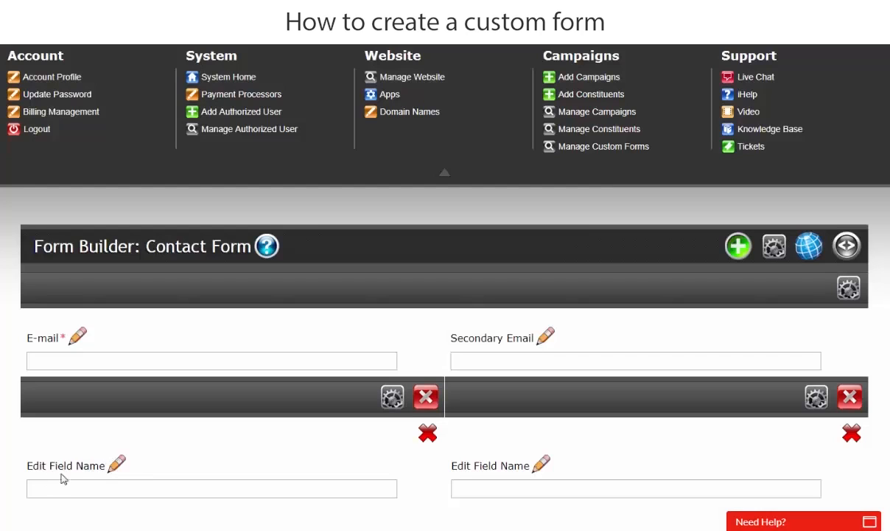
# Rename the first-column textbox field to First Name and save it.
pyautogui.click(115, 464)
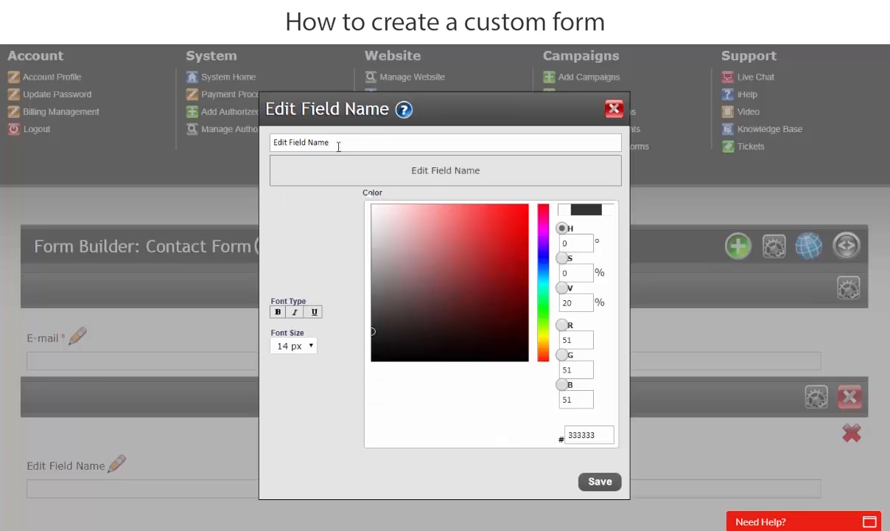
pyautogui.moveTo(338, 144); pyautogui.dragTo(240, 137)
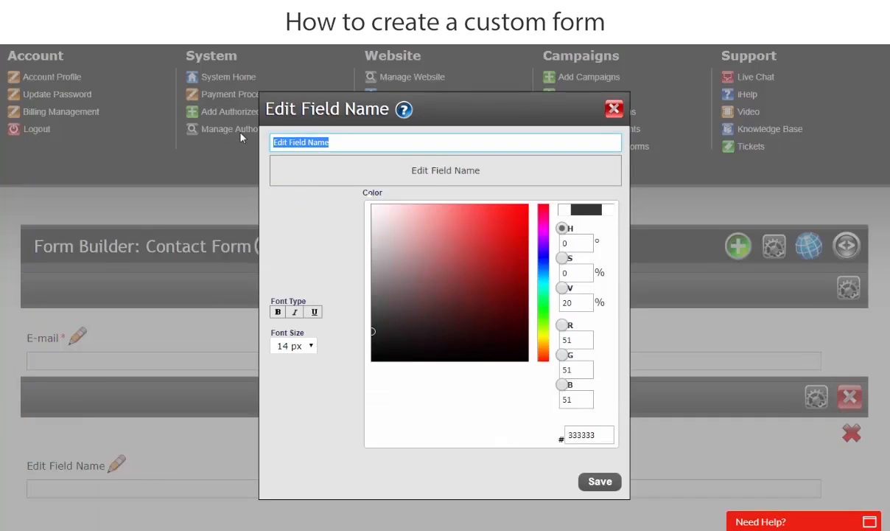
pyautogui.write('First Name')
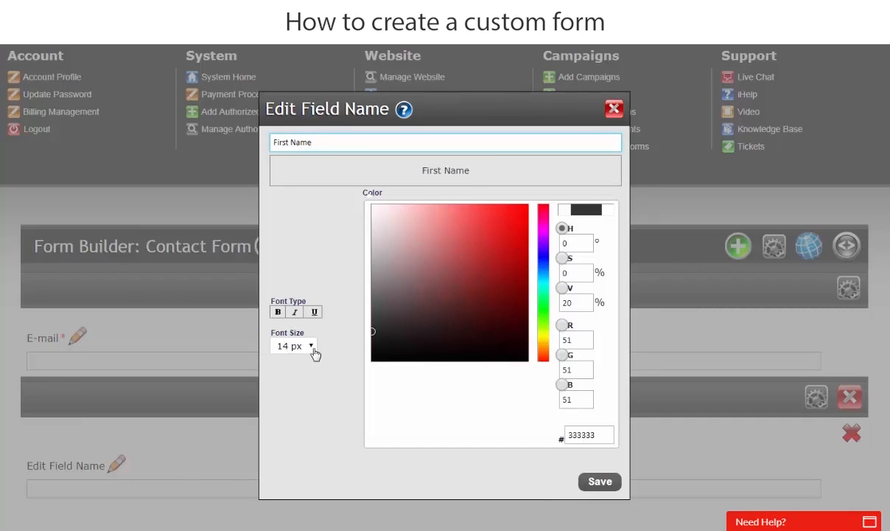
pyautogui.click(592, 482)
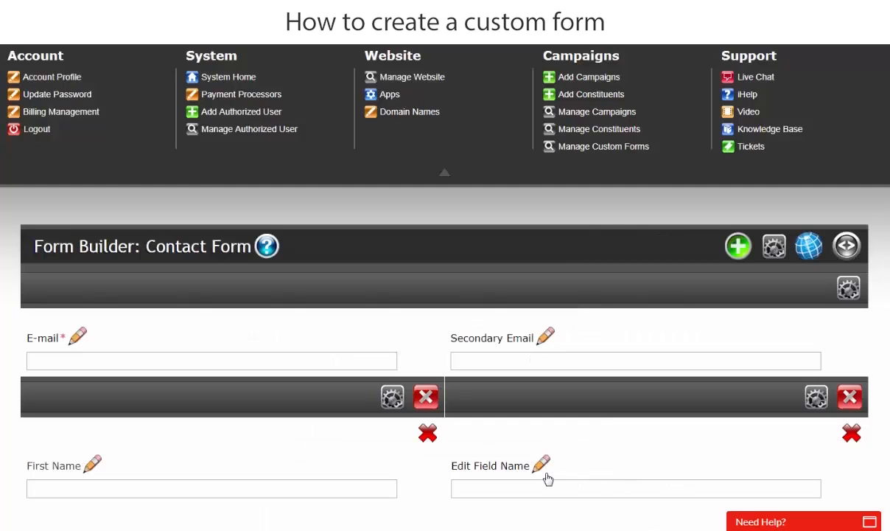
# Rename the second-column textbox field to Last Name and save it.
pyautogui.click(540, 476)
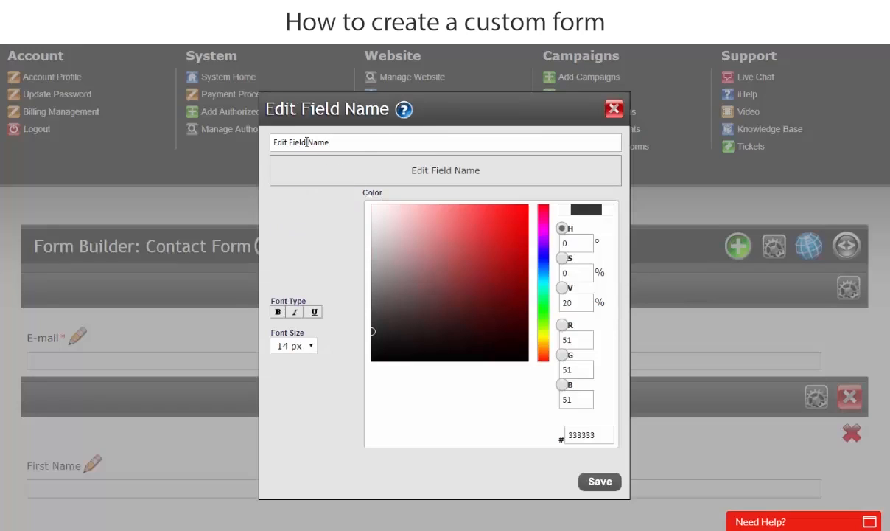
pyautogui.moveTo(306, 143); pyautogui.dragTo(170, 140)
pyautogui.write('Last Name')
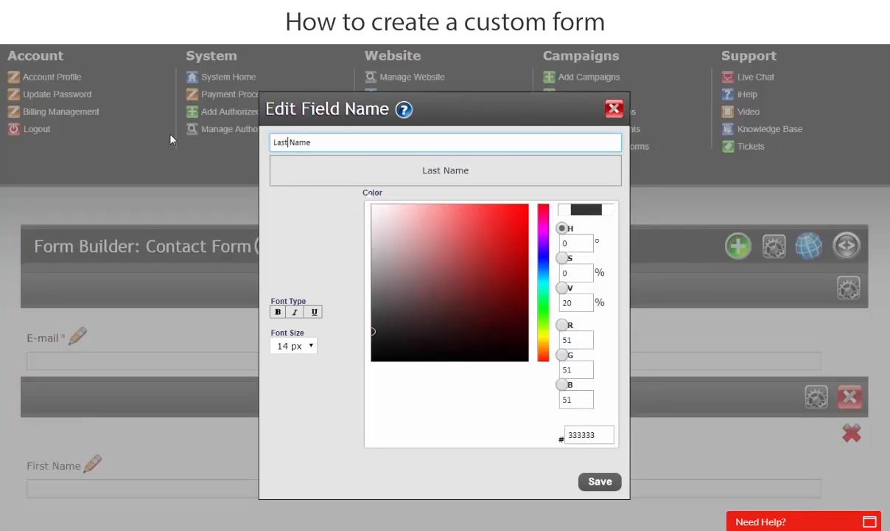
pyautogui.click(590, 475)
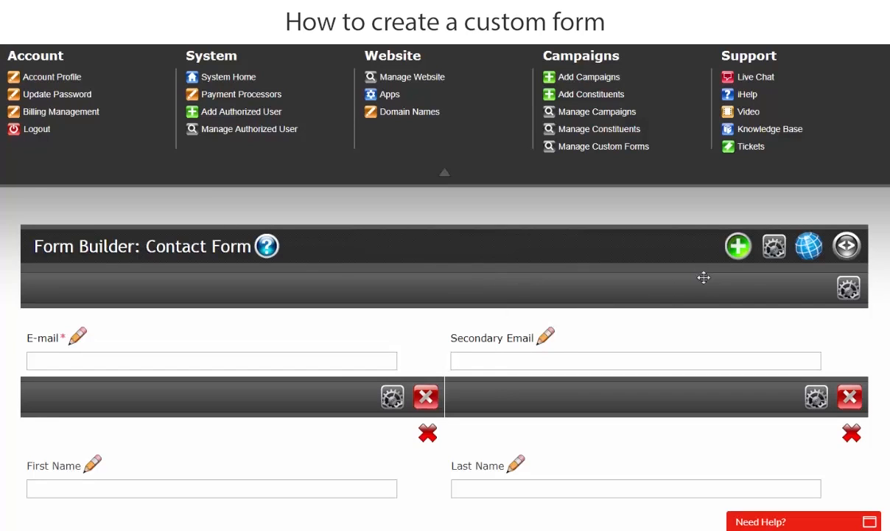
# Add another two-column content row below the First Name and Last Name fields.
pyautogui.click(738, 246)
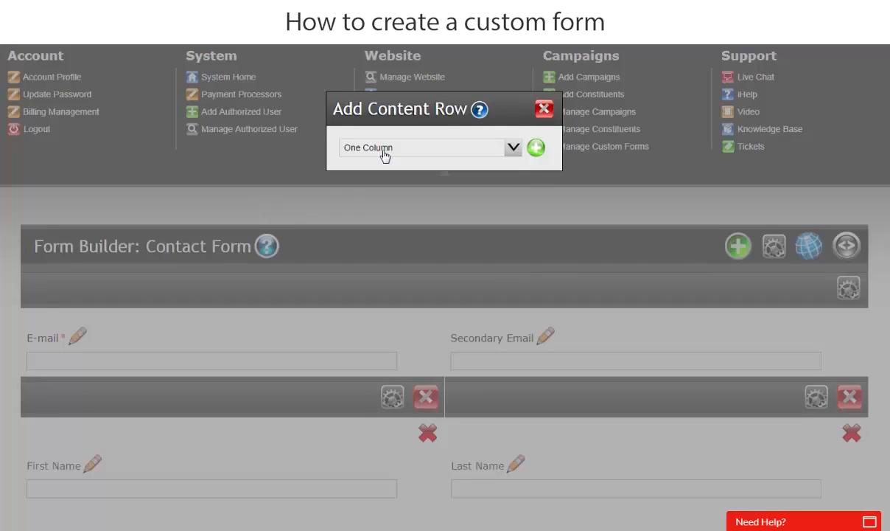
pyautogui.click(383, 150)
pyautogui.click(378, 175)
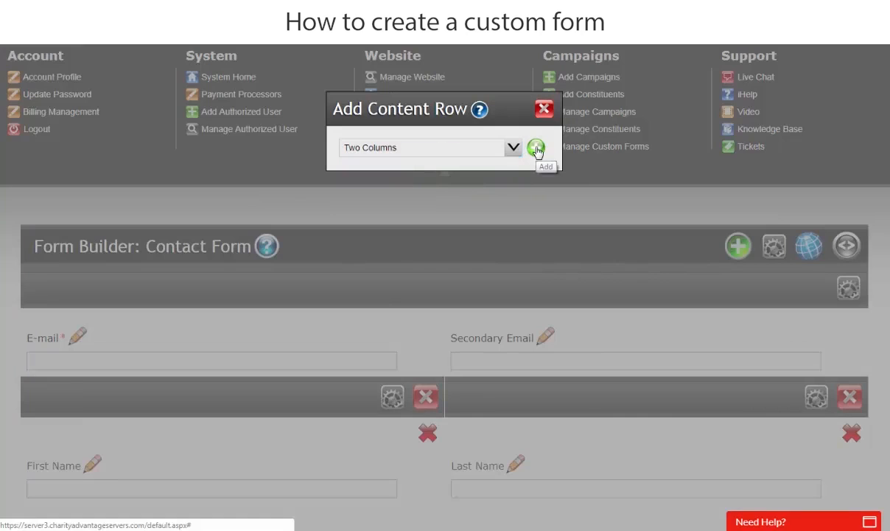
pyautogui.click(536, 149)
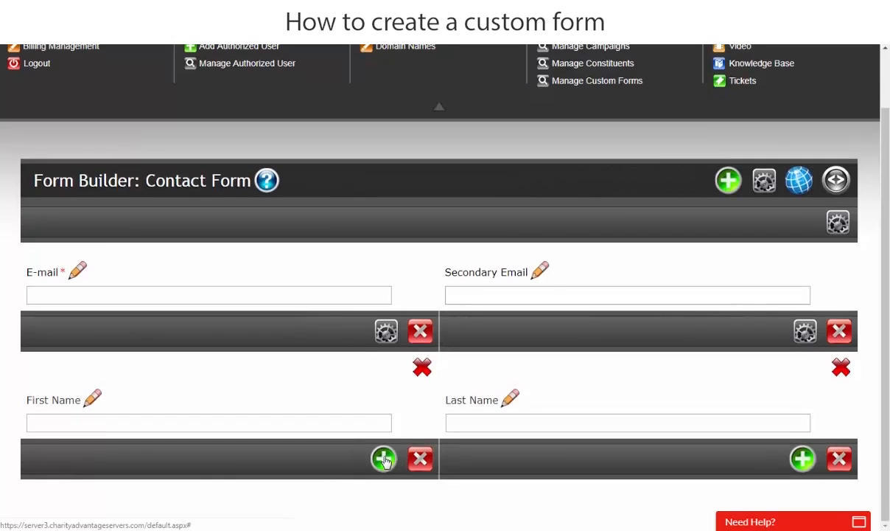
# Insert a custom Textbox field in the first column of the row below the name fields.
pyautogui.click(381, 452)
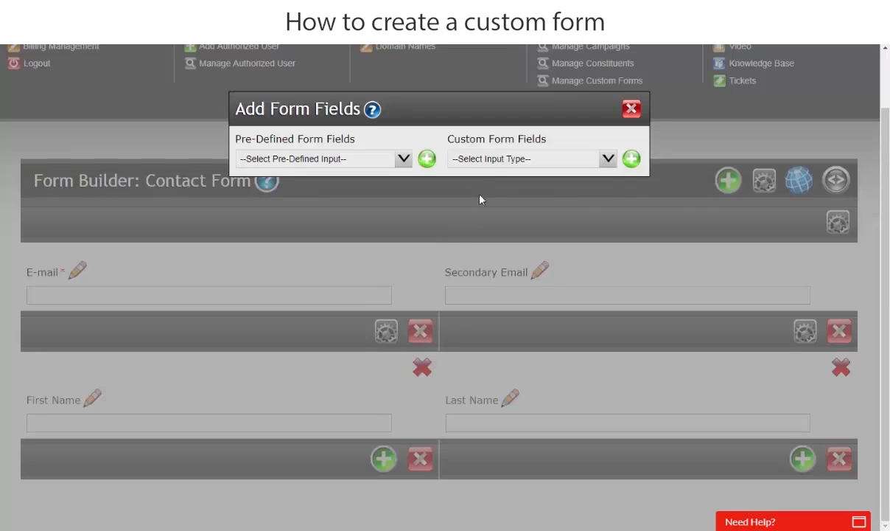
pyautogui.click(496, 160)
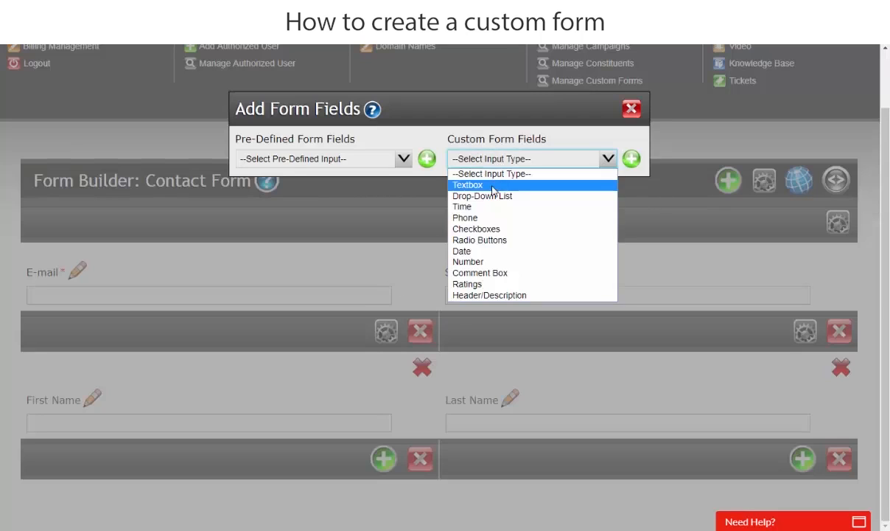
pyautogui.click(493, 185)
pyautogui.click(636, 164)
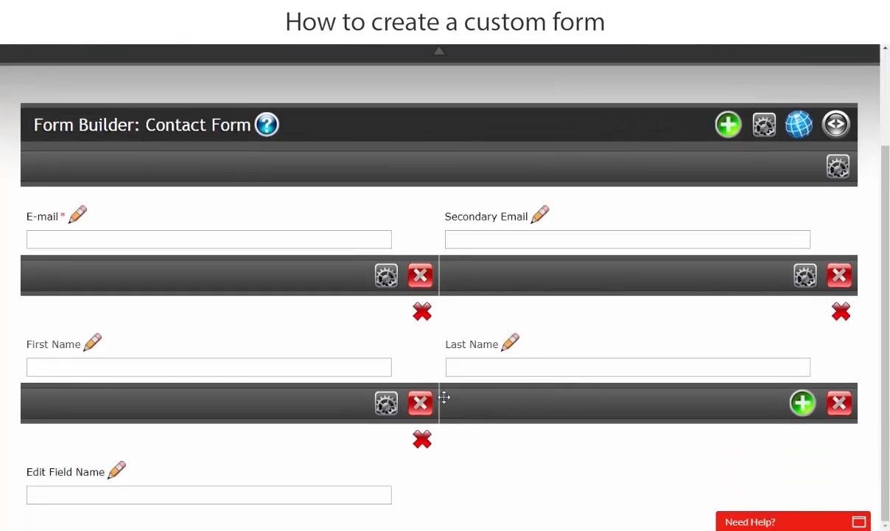
# Rename the new textbox field below First Name to Subject and save it.
pyautogui.click(120, 471)
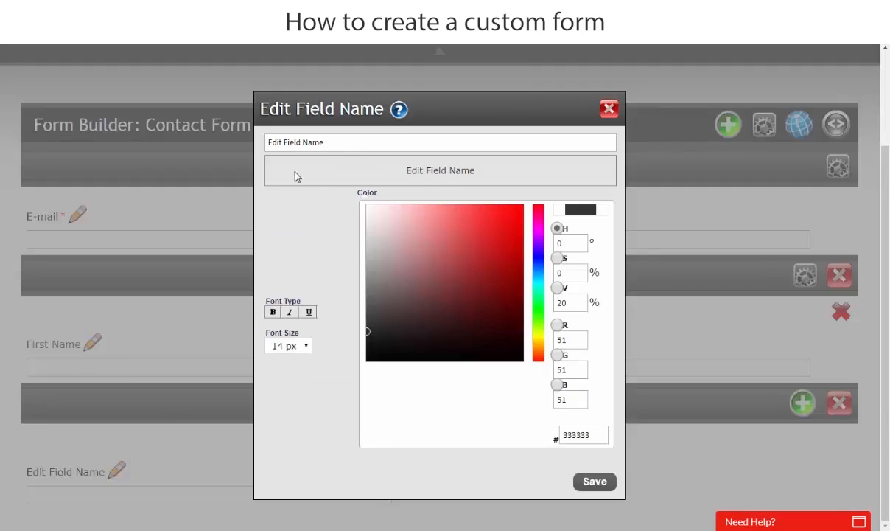
pyautogui.moveTo(343, 143); pyautogui.dragTo(17, 124)
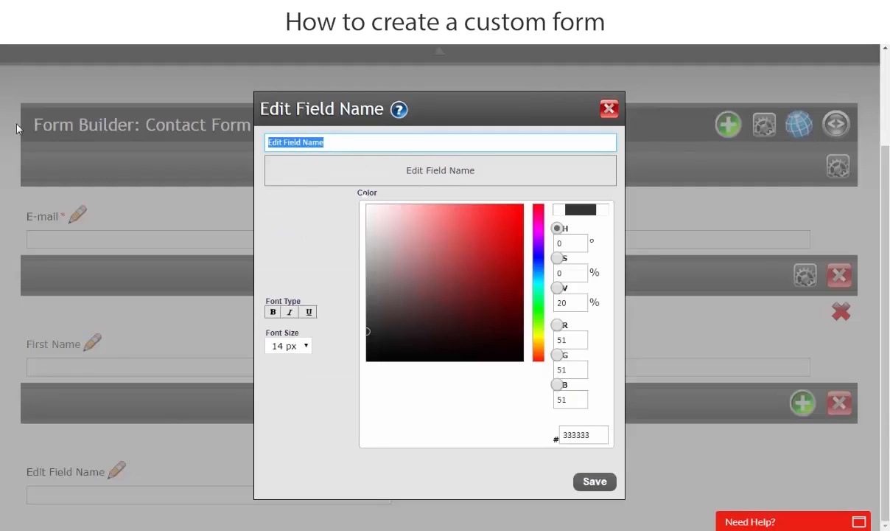
pyautogui.write('Subjec')
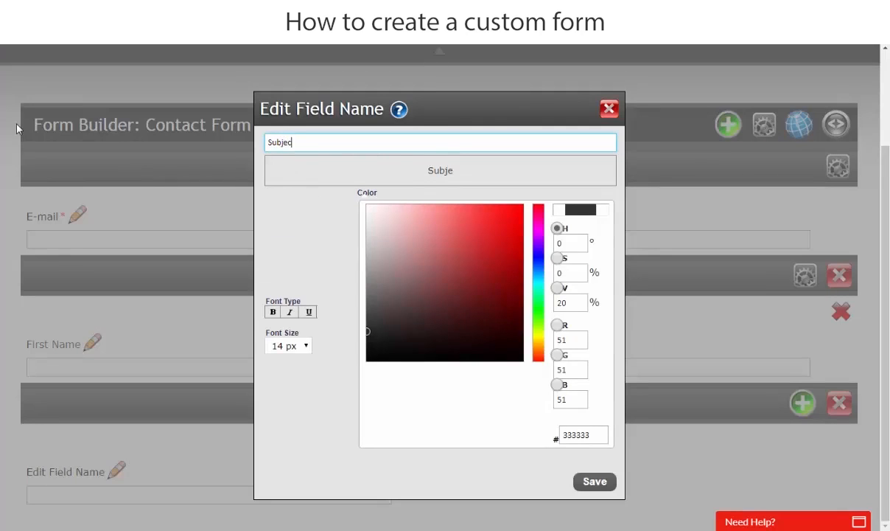
pyautogui.write('t')
pyautogui.click(591, 480)
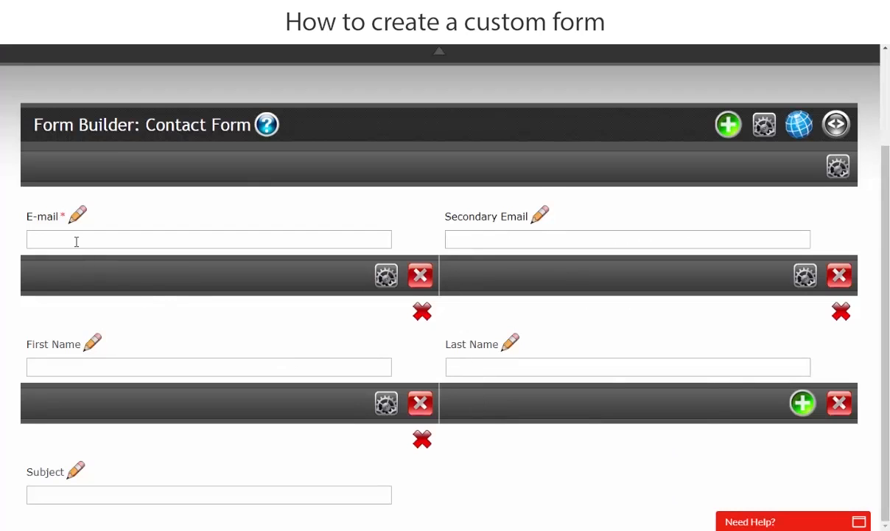
# Add a one-column content row below the Subject field.
pyautogui.scroll(1, 543, 429)
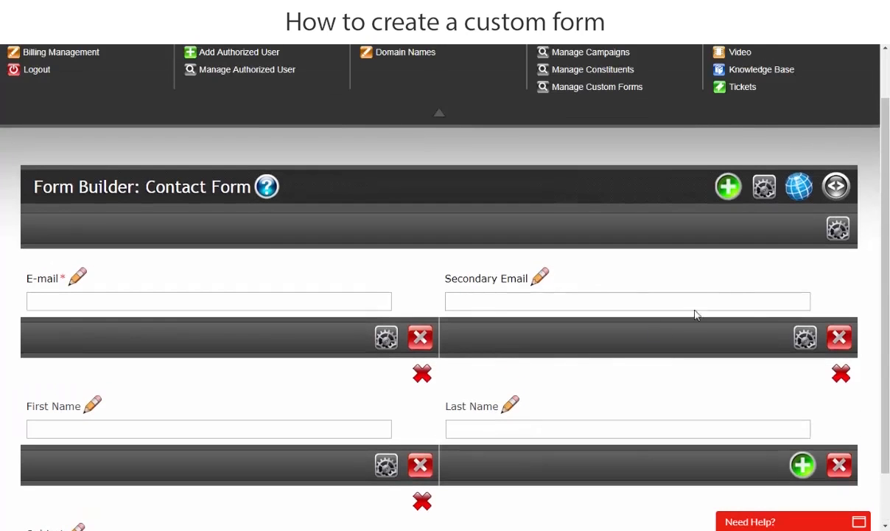
pyautogui.click(725, 187)
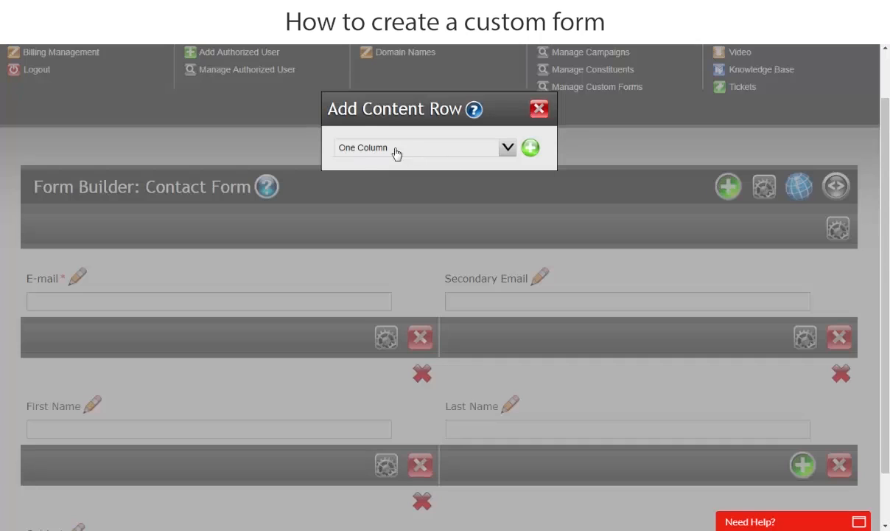
pyautogui.click(529, 169)
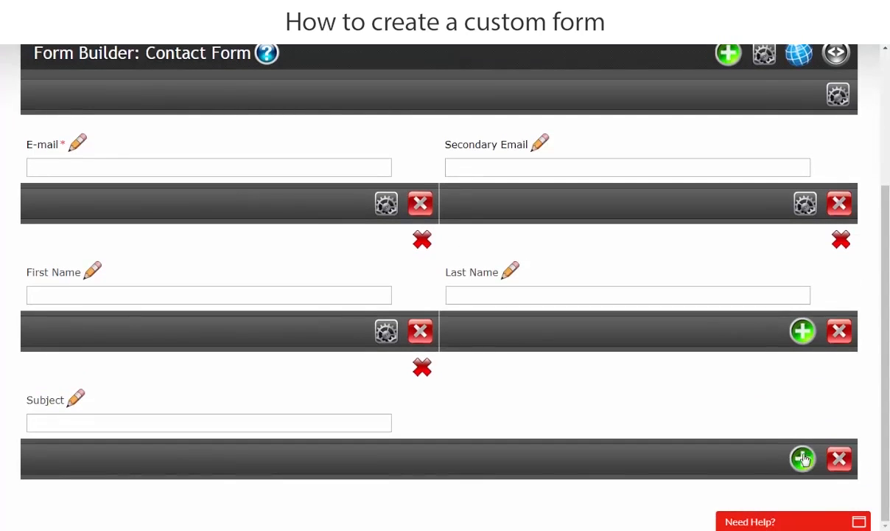
# Insert a custom Comment Box field in the one-column row below Subject.
pyautogui.click(802, 459)
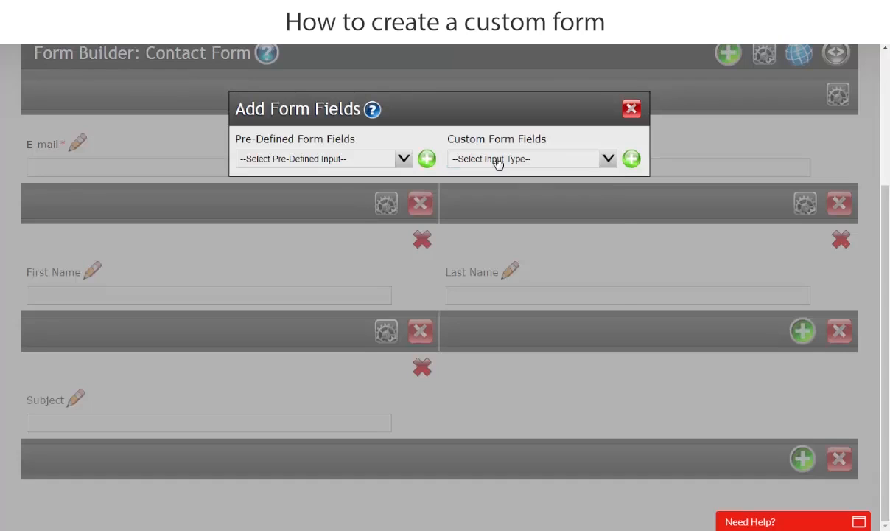
pyautogui.click(496, 162)
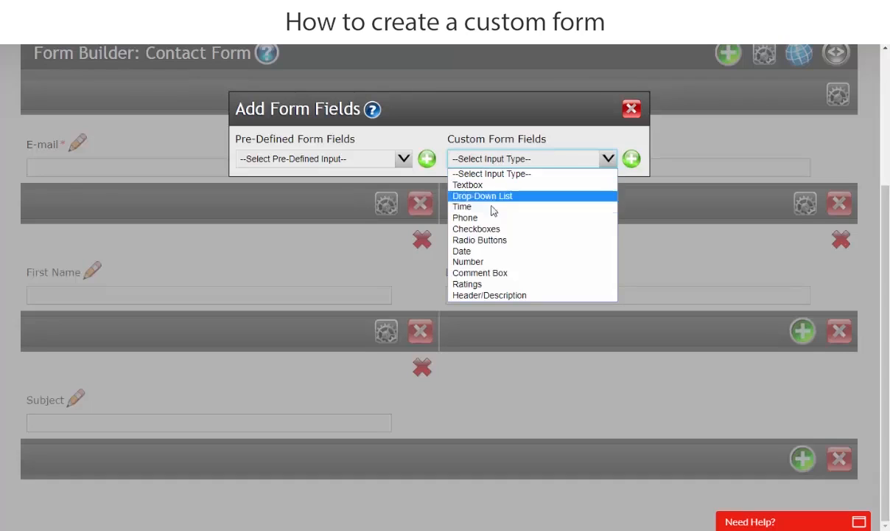
pyautogui.click(483, 273)
pyautogui.click(630, 160)
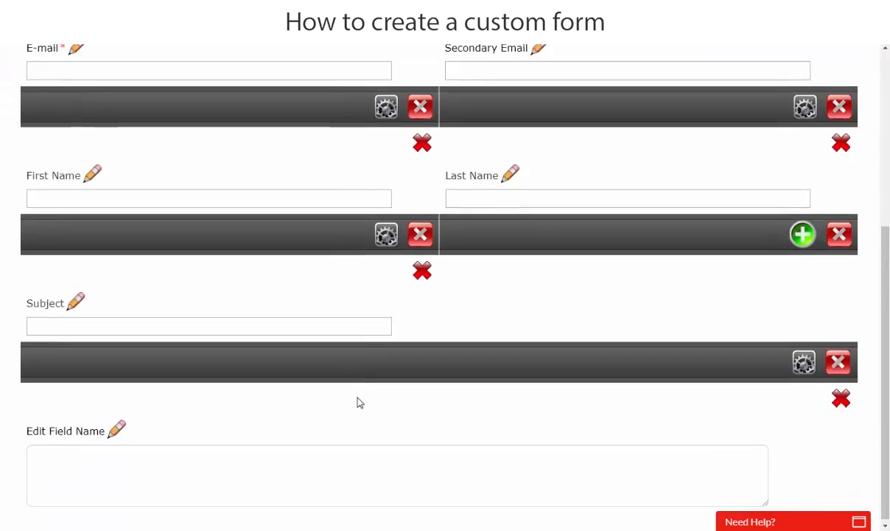
# Rename the comment box field to Your Message Here and save it.
pyautogui.click(118, 429)
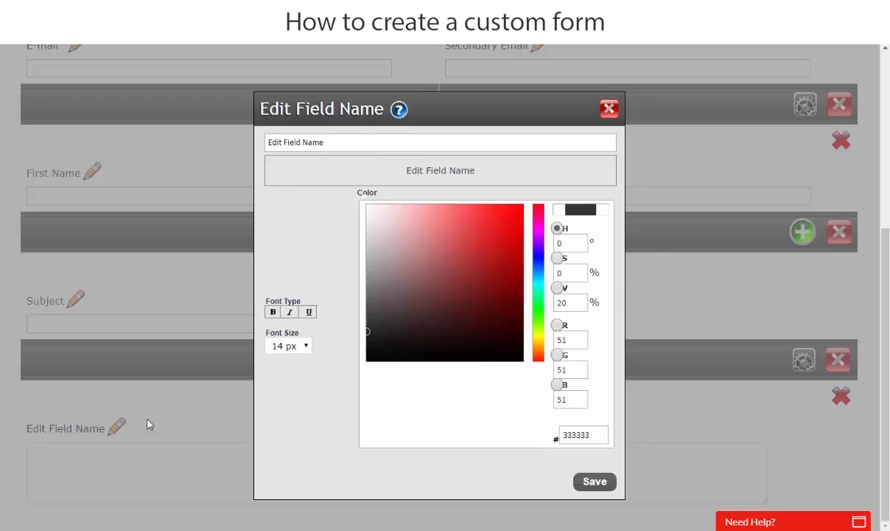
pyautogui.moveTo(357, 143); pyautogui.dragTo(216, 133)
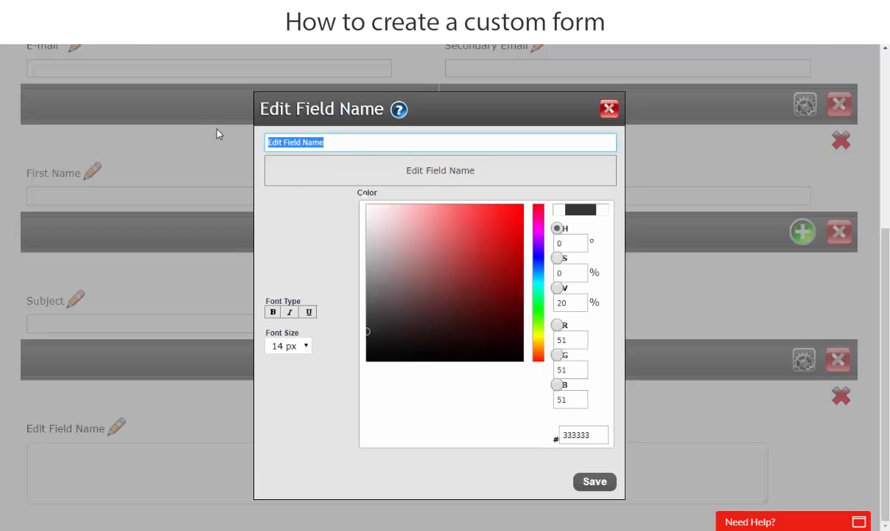
pyautogui.write('Your M')
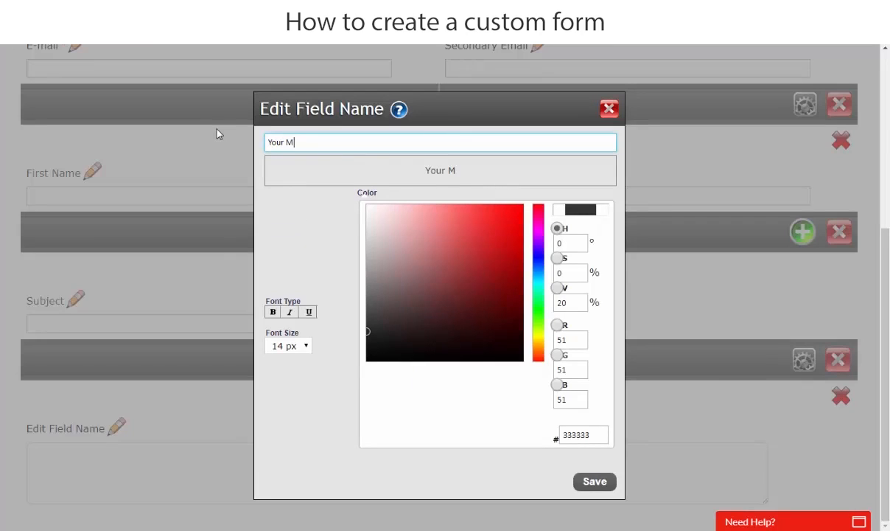
pyautogui.write('essage')
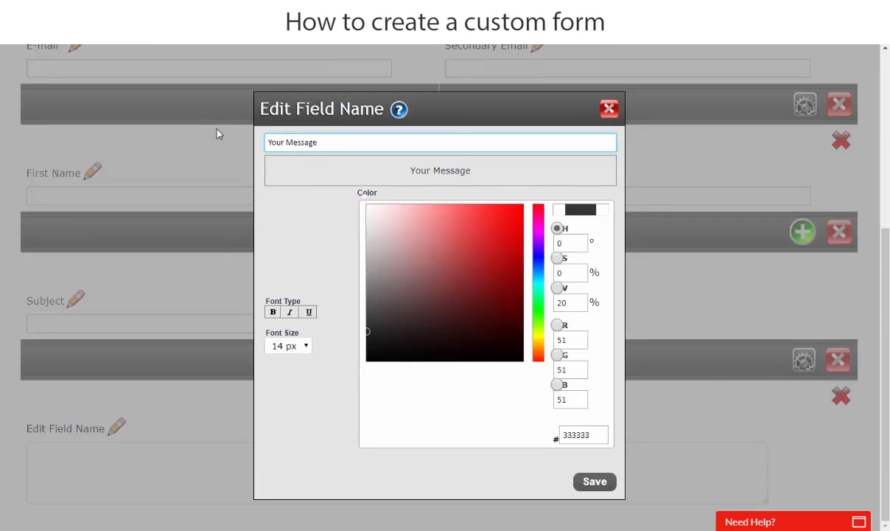
pyautogui.write(' Here')
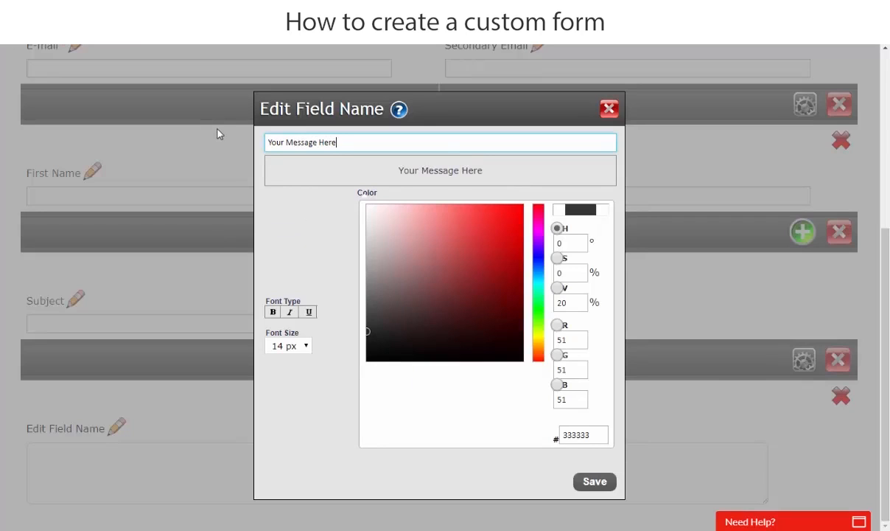
pyautogui.click(595, 482)
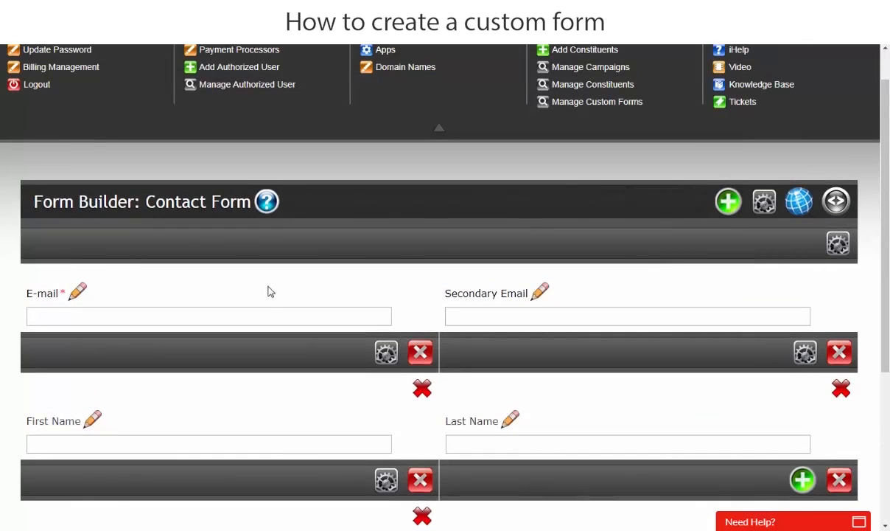
pyautogui.scroll(-5, 270, 292)
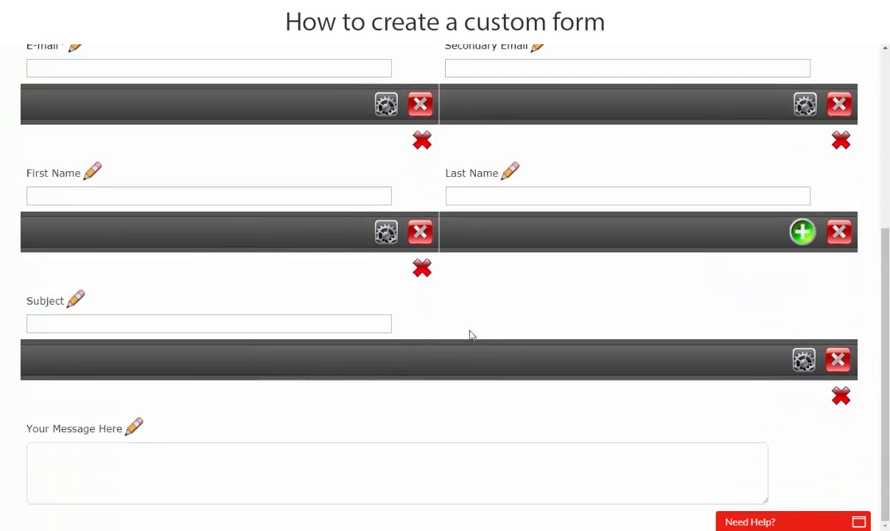
# Disable the Secondary Email field in the settings of the E-mail row.
pyautogui.scroll(5, 448, 363)
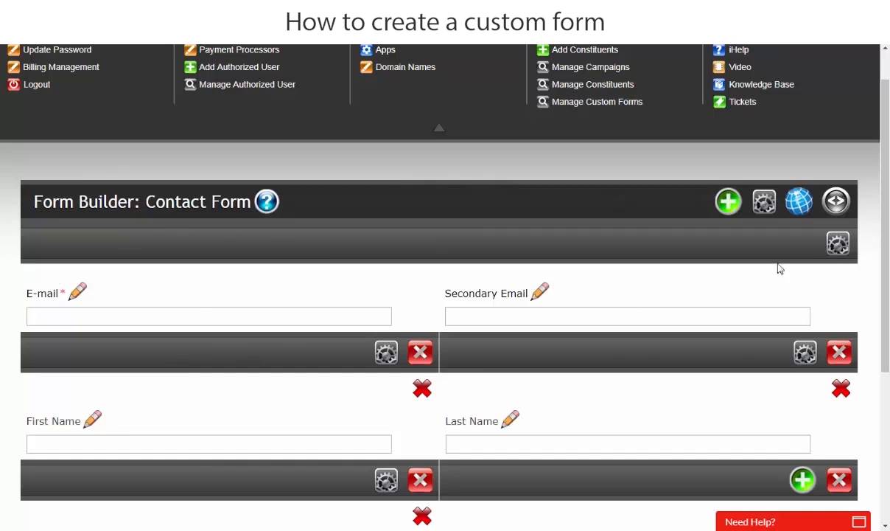
pyautogui.click(838, 243)
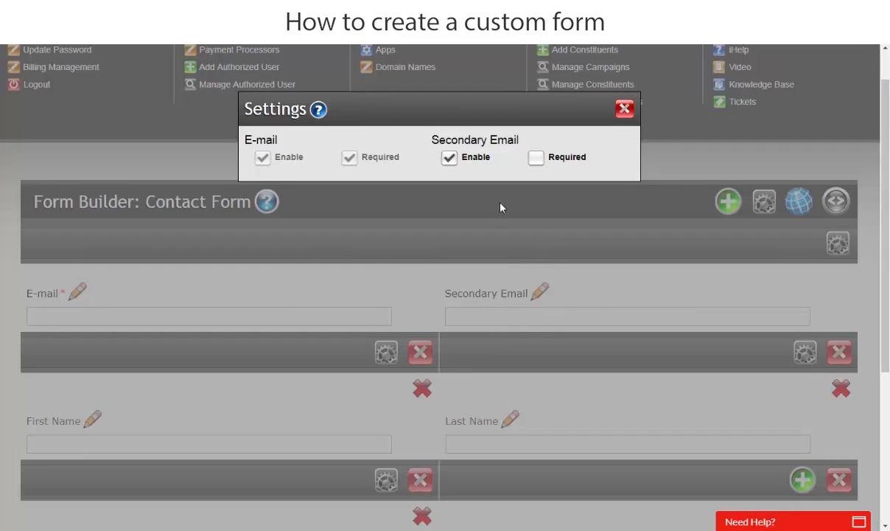
pyautogui.click(448, 159)
pyautogui.click(625, 110)
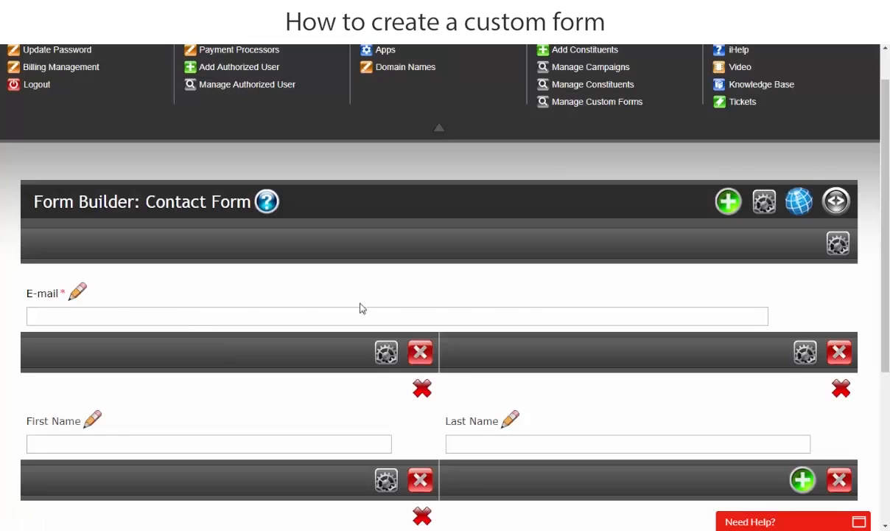
# Move the First Name and Last Name row above the E-mail row.
pyautogui.scroll(-1, 546, 312)
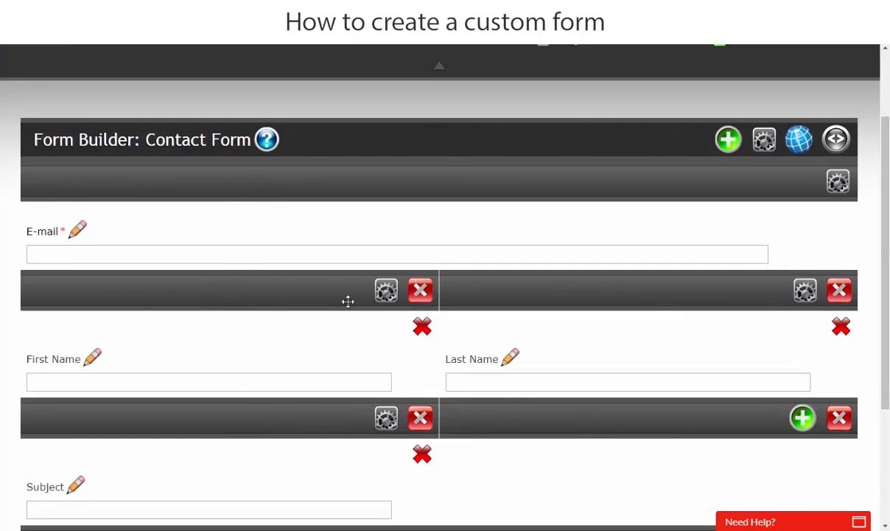
pyautogui.moveTo(251, 287); pyautogui.dragTo(254, 181)
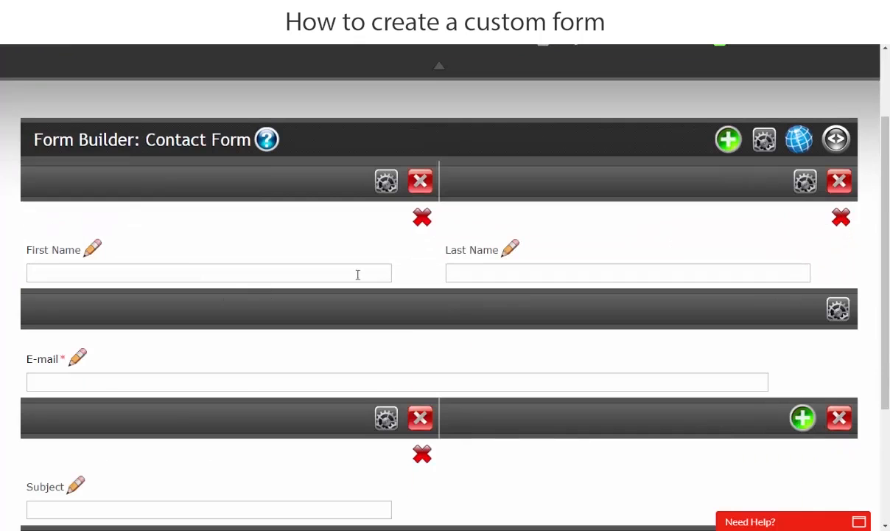
pyautogui.scroll(-1, 310, 272)
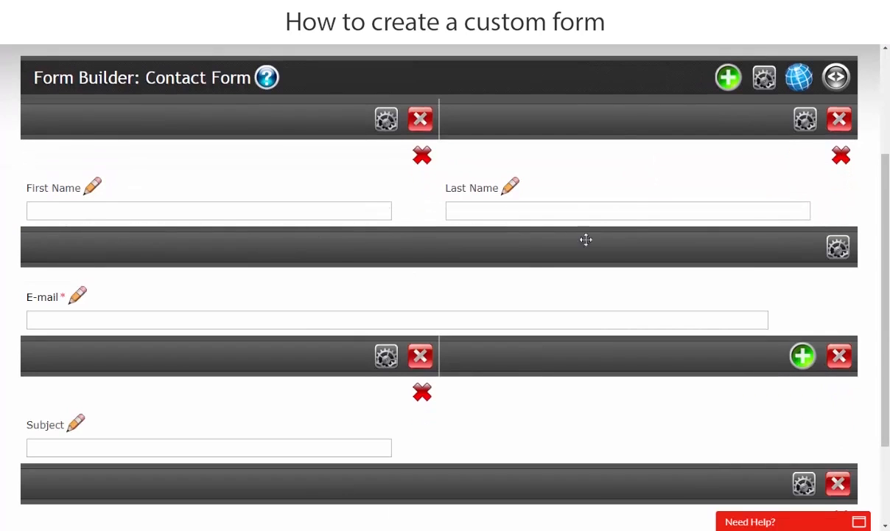
pyautogui.scroll(-2, 161, 403)
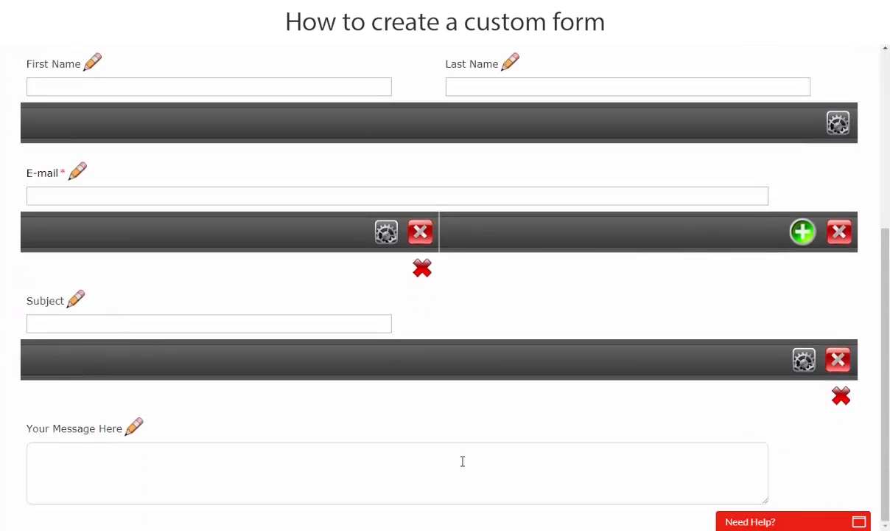
# Turn off the anti-spam code in the Contact Form's settings, keeping Enable Confirmation Message selected, and save the settings.
pyautogui.scroll(5, 463, 460)
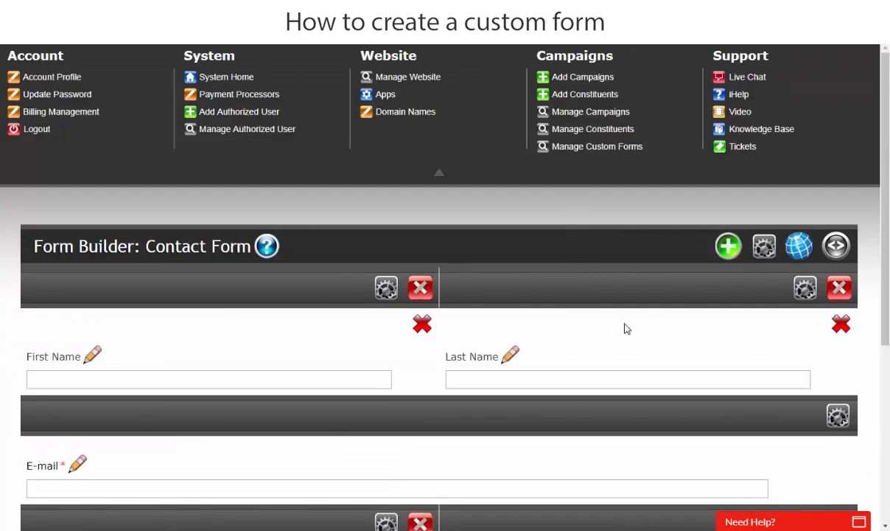
pyautogui.click(764, 248)
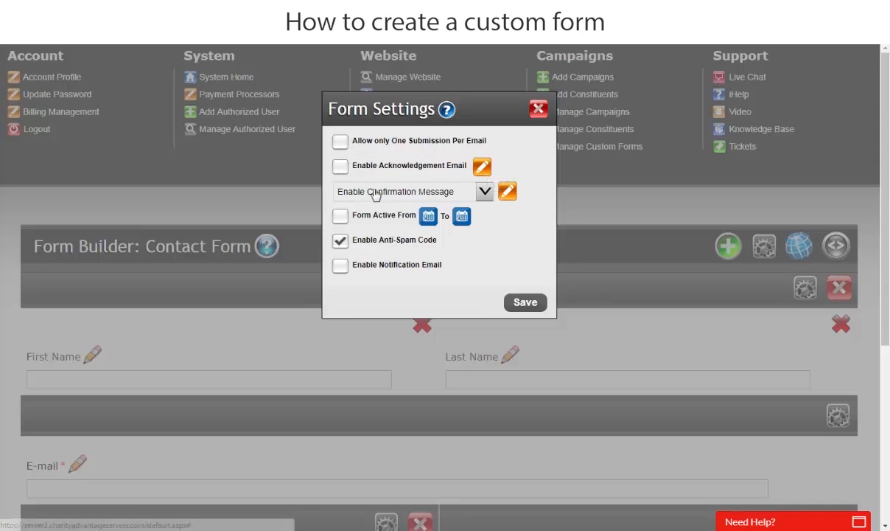
pyautogui.click(461, 191)
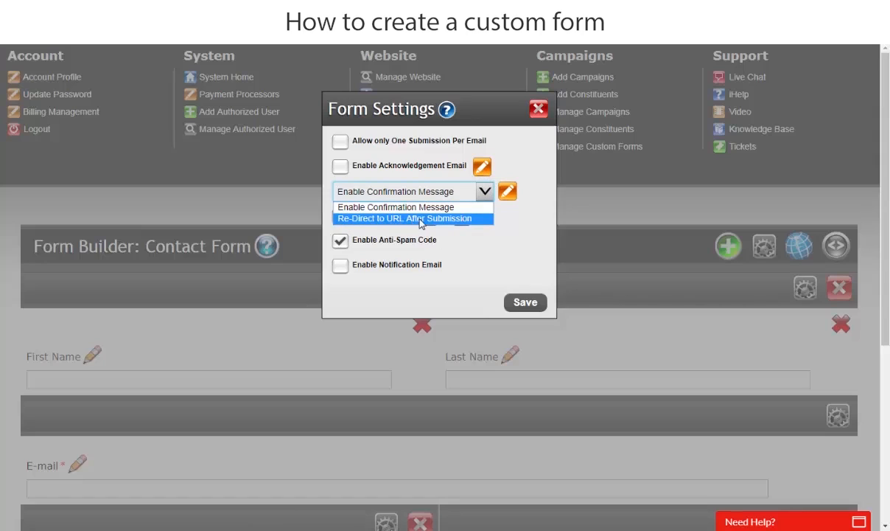
pyautogui.click(520, 224)
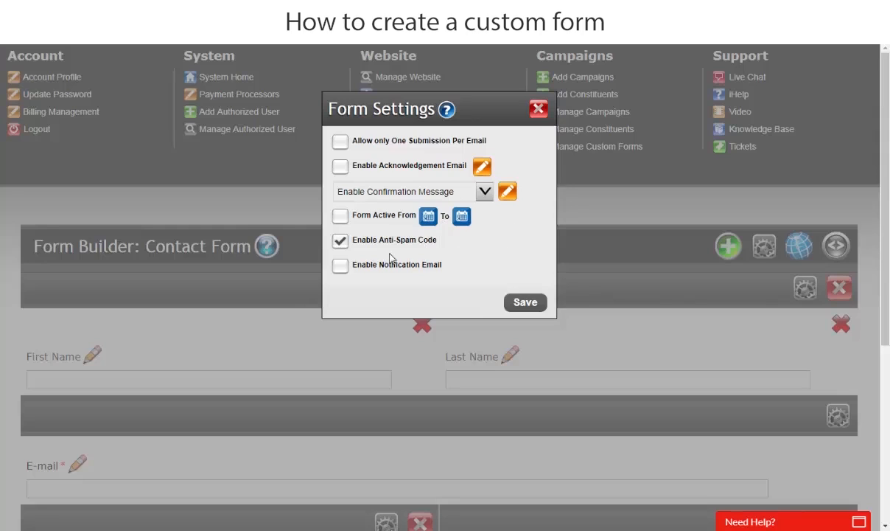
pyautogui.click(339, 243)
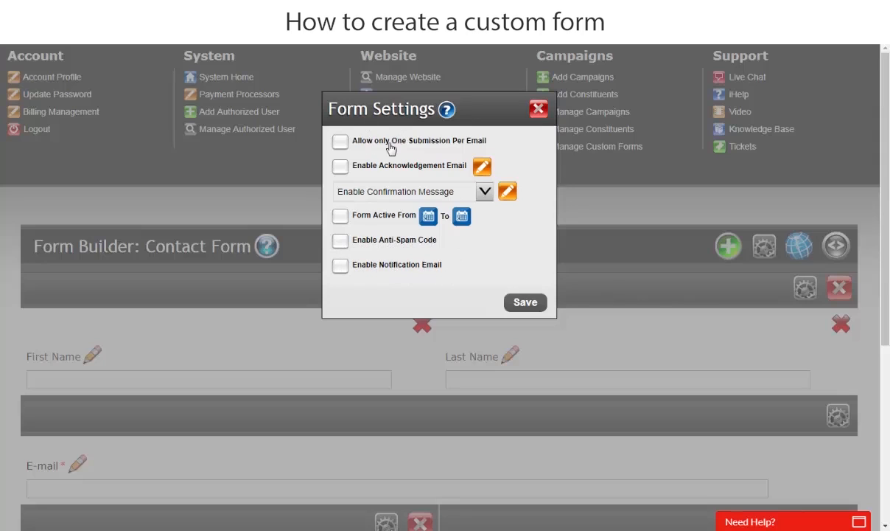
pyautogui.click(526, 303)
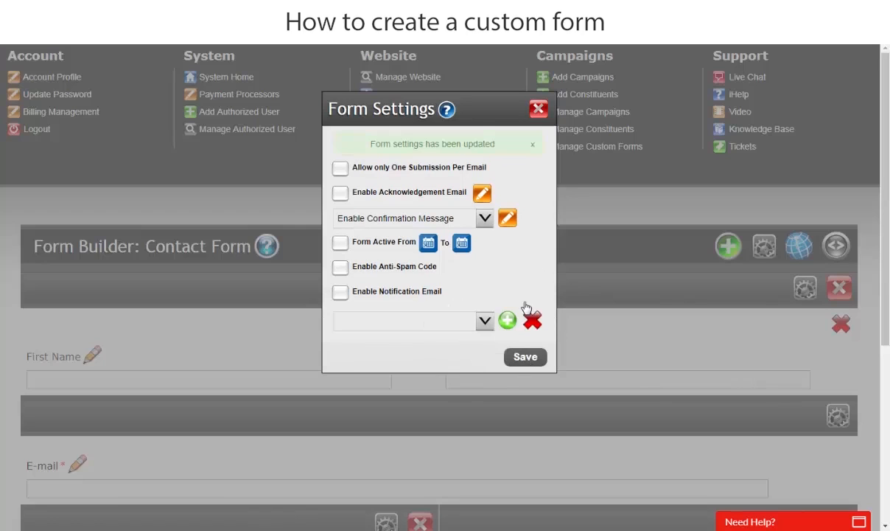
pyautogui.click(538, 109)
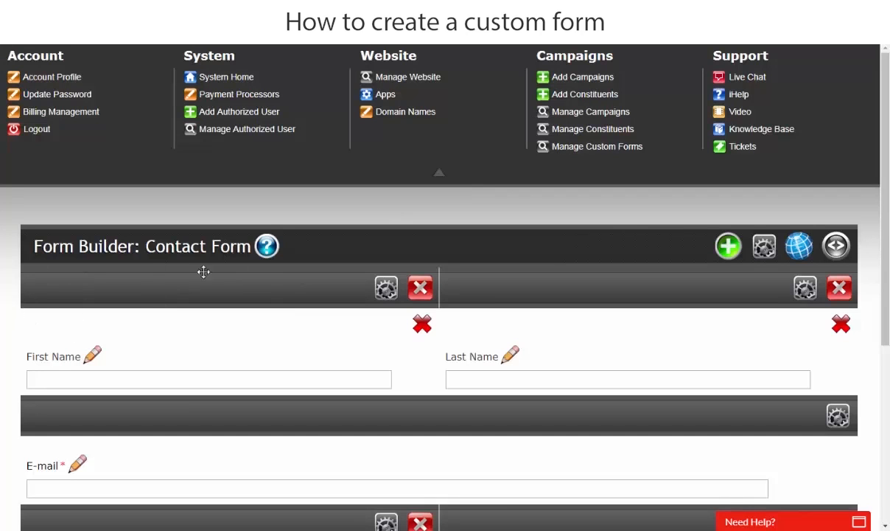
# Open the Event Booking Form for editing from the list of custom forms.
pyautogui.scroll(-4, 306, 299)
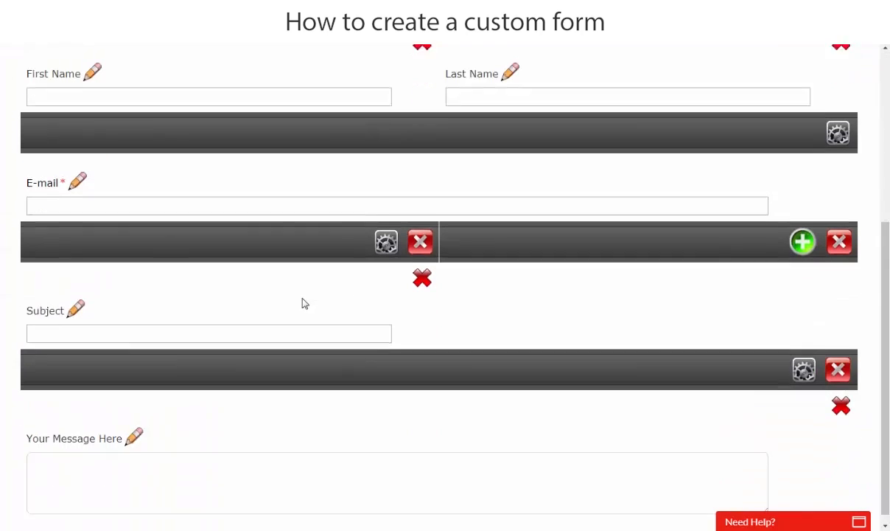
pyautogui.scroll(4, 291, 298)
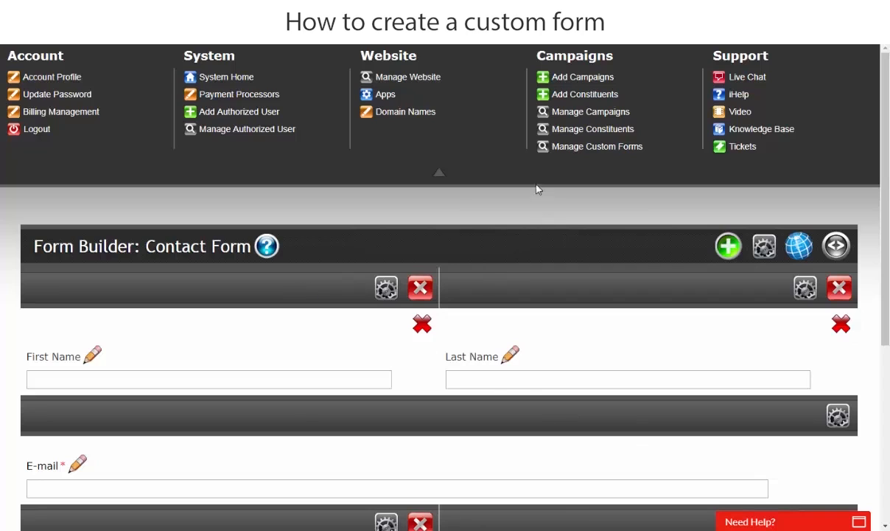
pyautogui.click(543, 146)
pyautogui.click(491, 143)
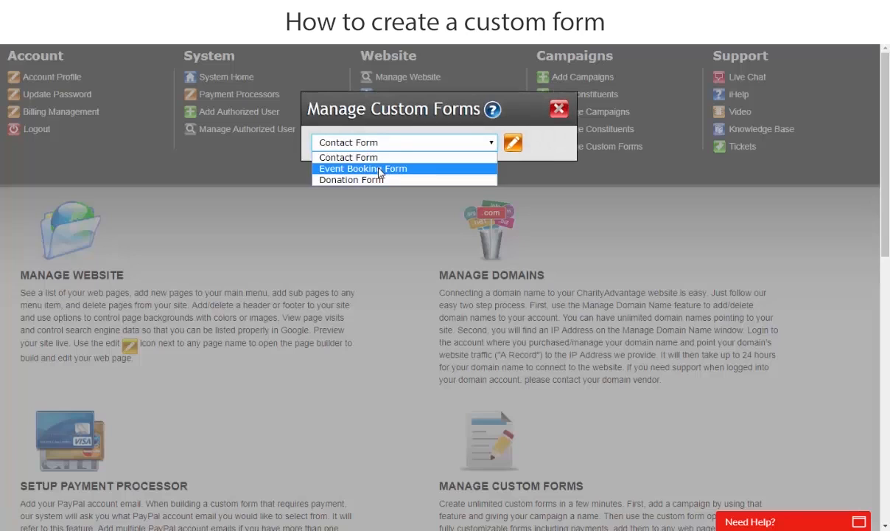
pyautogui.click(380, 169)
pyautogui.click(512, 145)
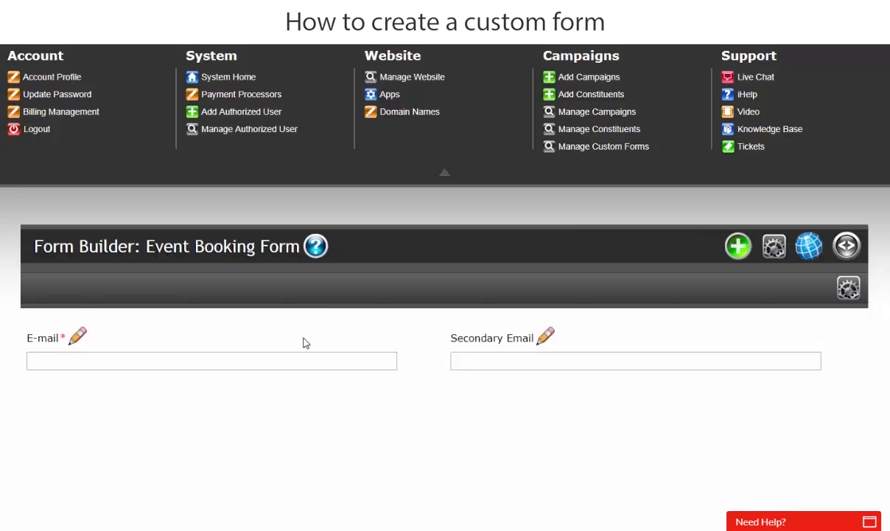
# Add a two-column content row to the Event Booking Form.
pyautogui.click(736, 248)
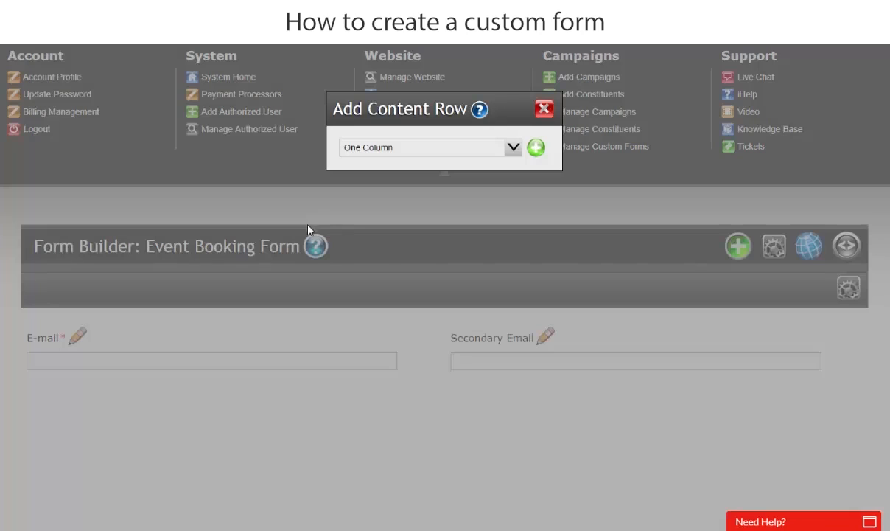
pyautogui.click(384, 147)
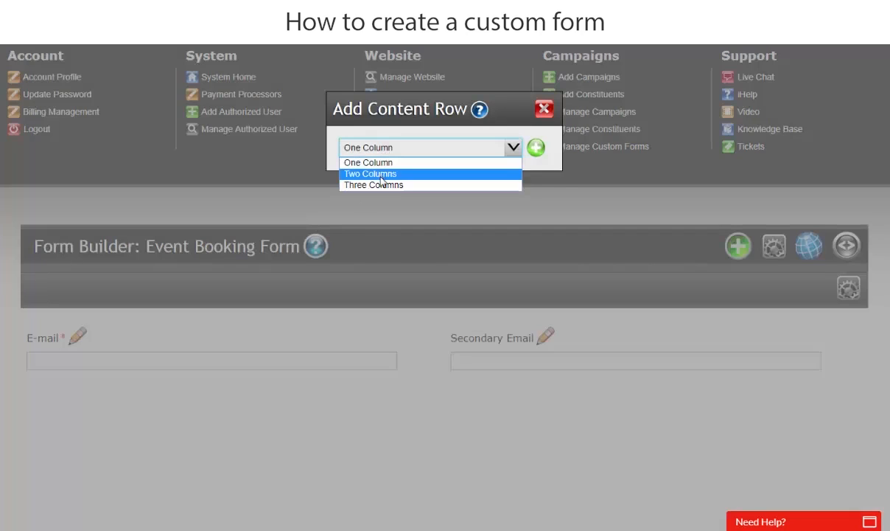
pyautogui.click(369, 173)
pyautogui.click(536, 148)
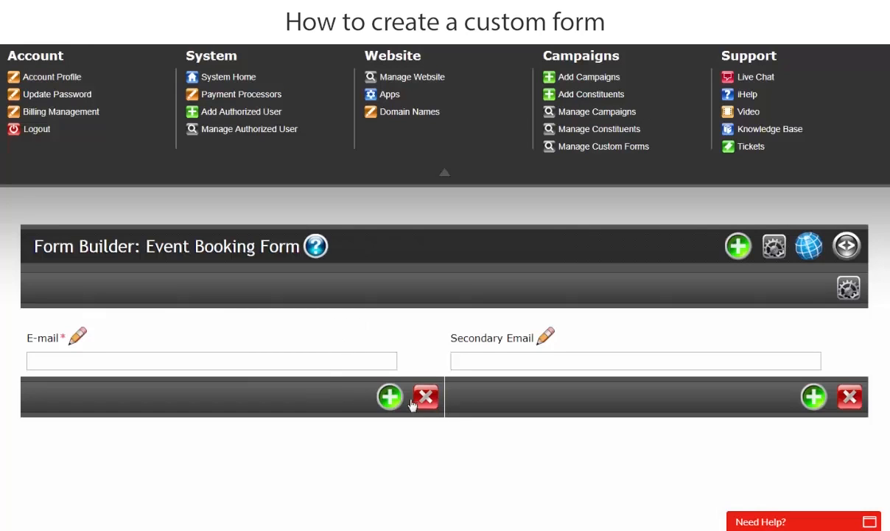
# Add a custom Textbox field to each of the two columns in the new row.
pyautogui.click(390, 397)
pyautogui.click(530, 158)
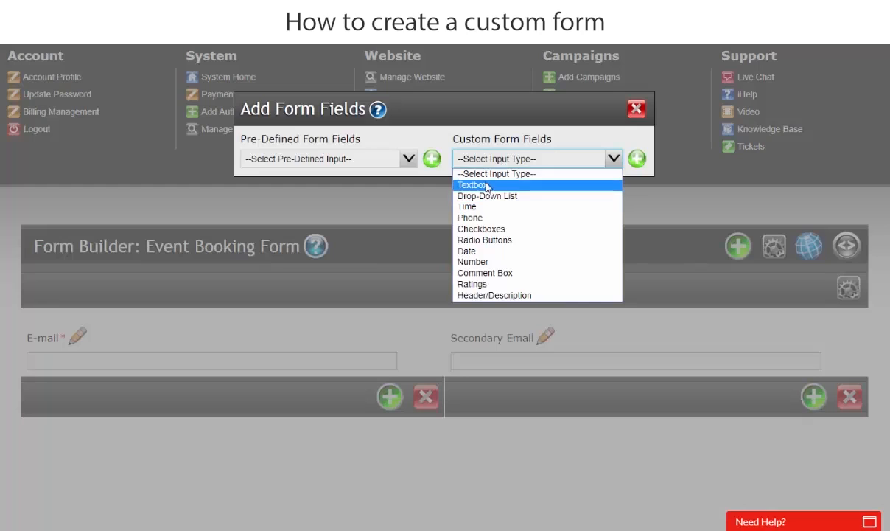
pyautogui.click(516, 185)
pyautogui.click(637, 158)
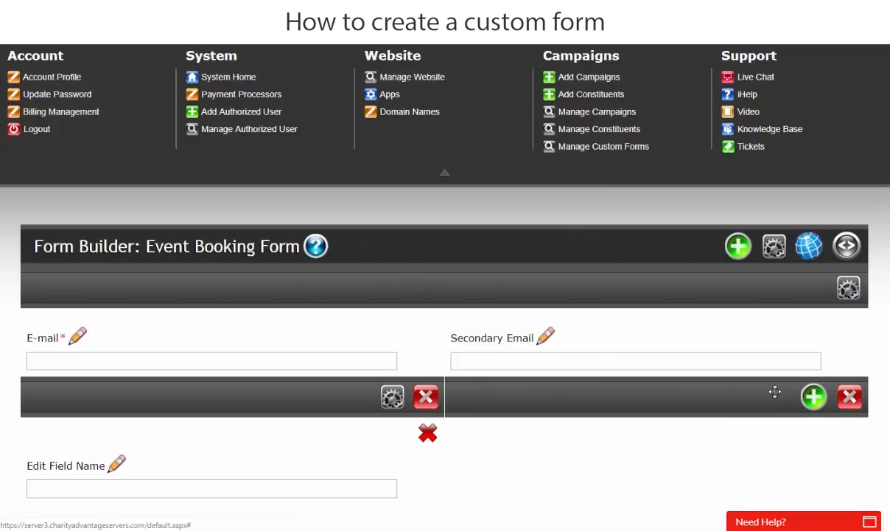
pyautogui.click(814, 396)
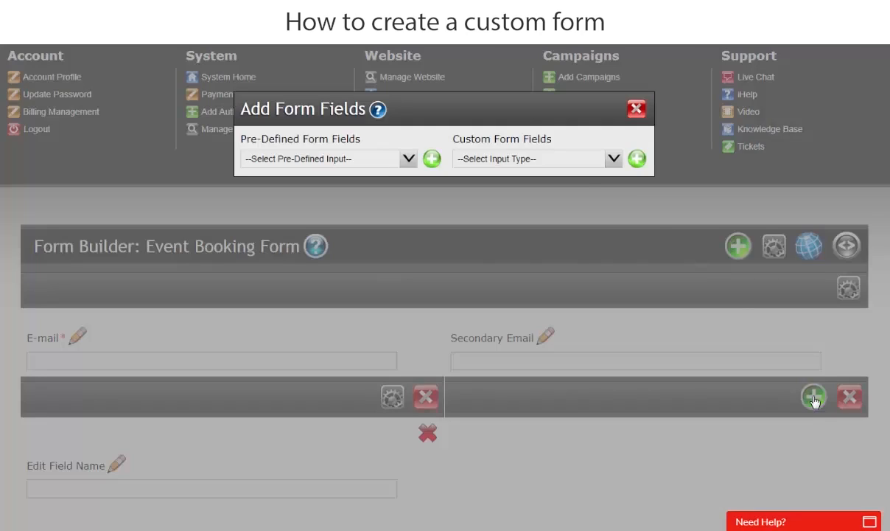
pyautogui.click(511, 159)
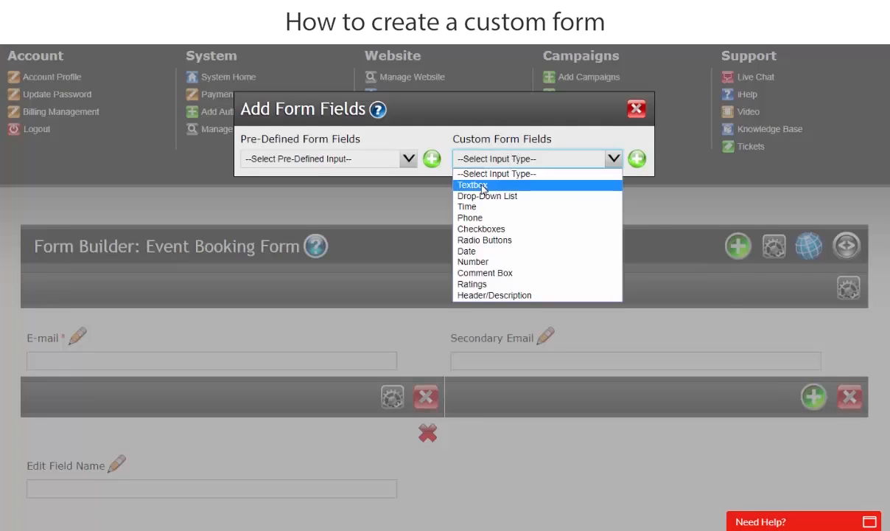
pyautogui.click(479, 185)
pyautogui.click(630, 163)
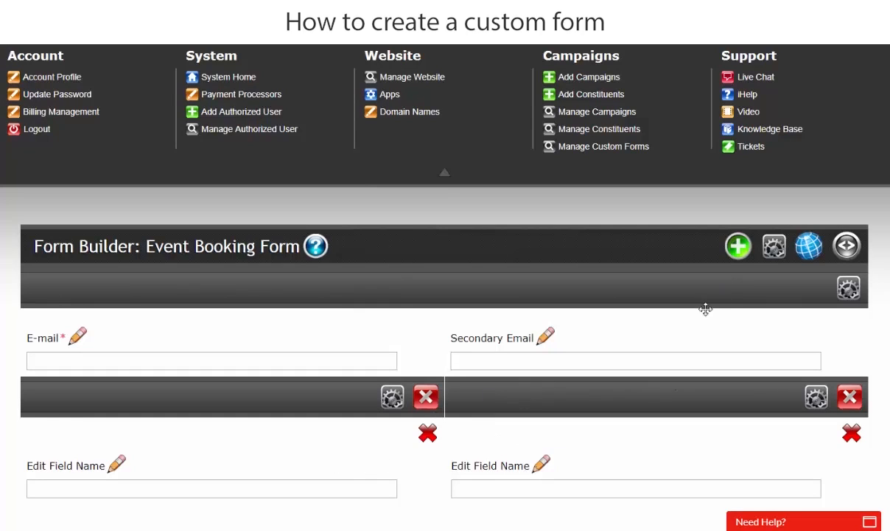
# Add a one-column content row and place the pre-defined Payment Options field in it.
pyautogui.click(739, 248)
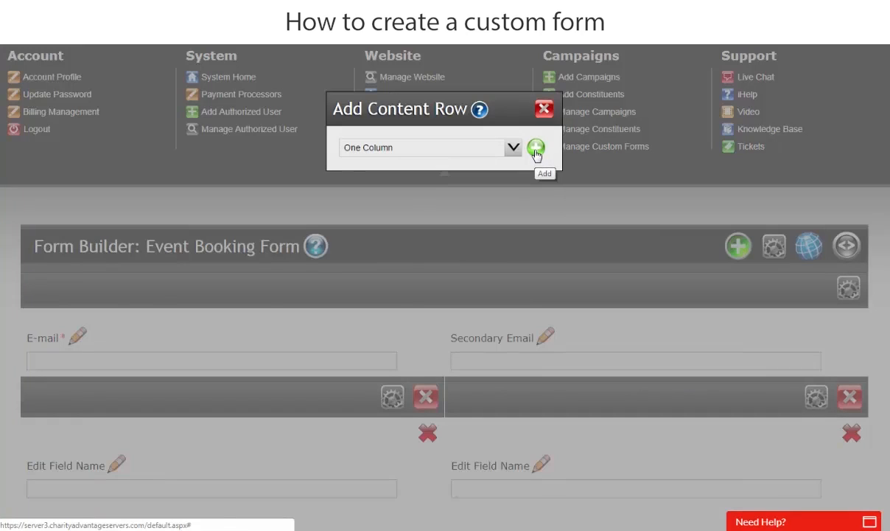
pyautogui.click(536, 149)
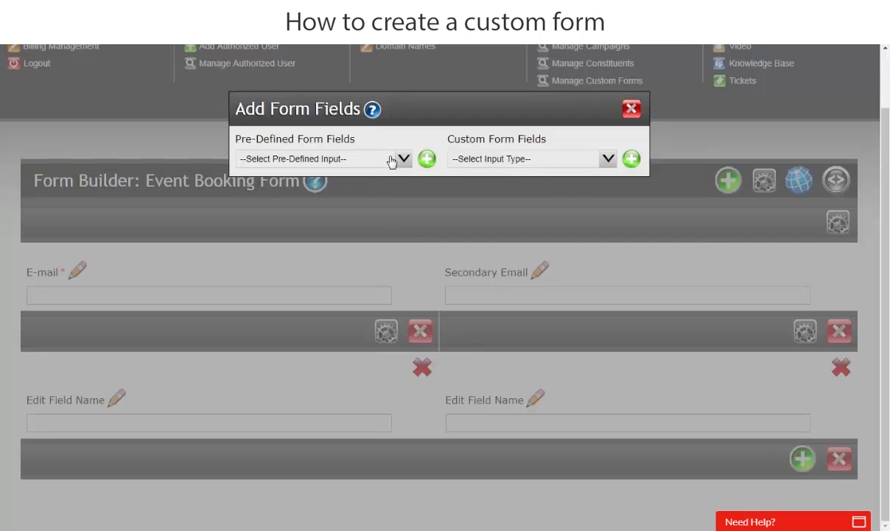
pyautogui.click(403, 160)
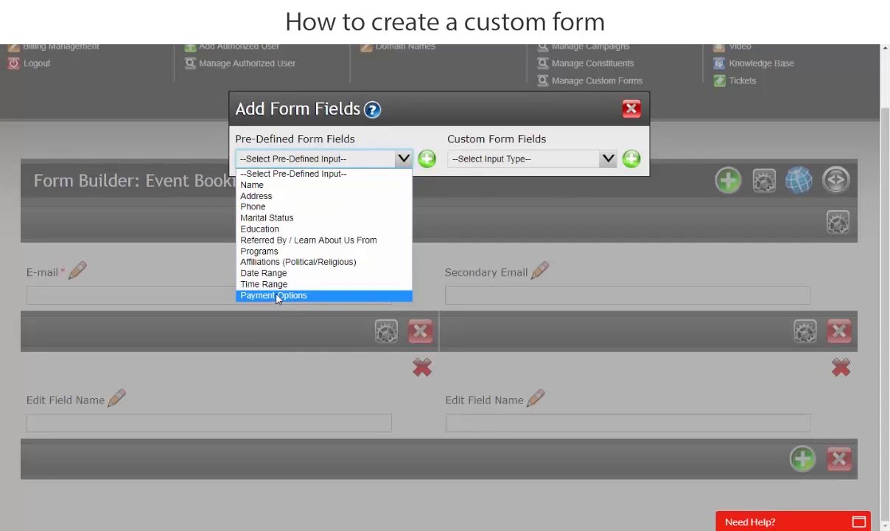
pyautogui.click(287, 294)
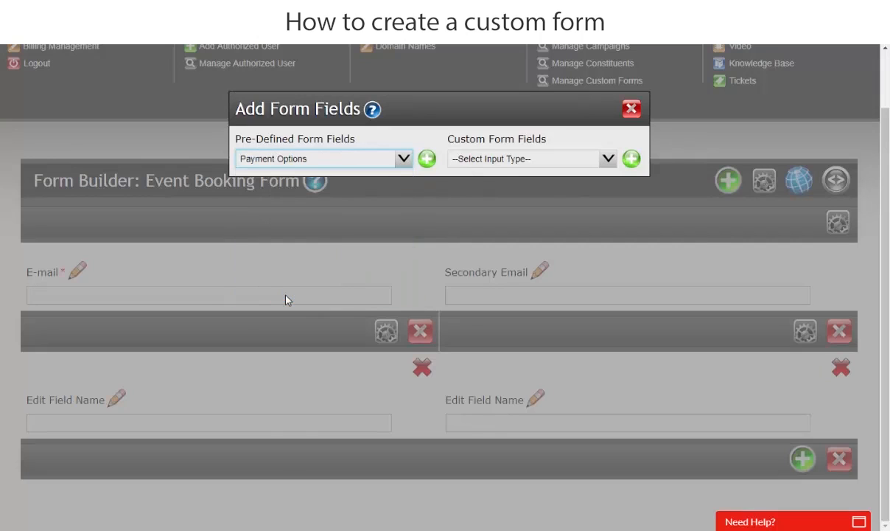
pyautogui.click(426, 158)
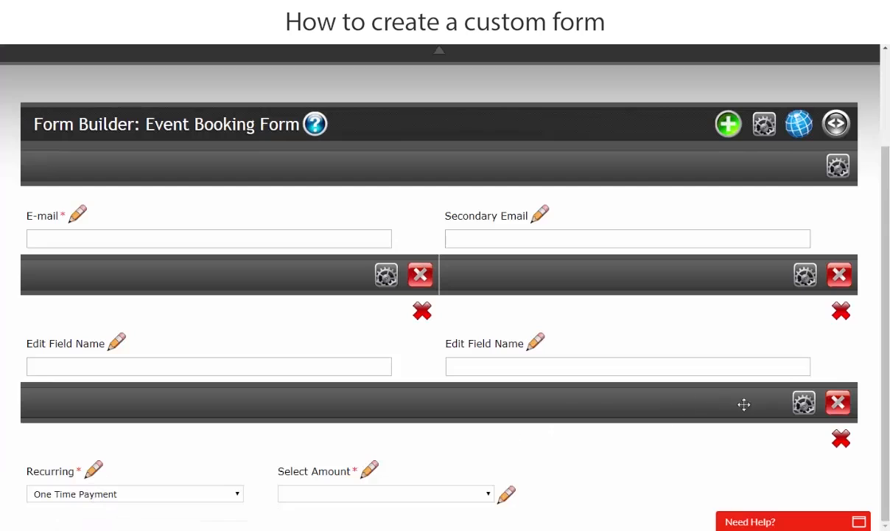
# Disable Recurring in the settings of the Payment Options row.
pyautogui.click(804, 403)
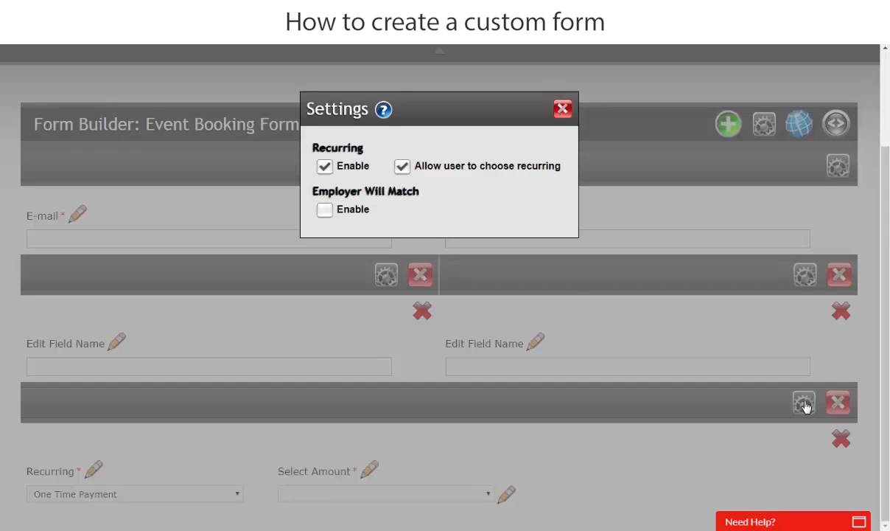
pyautogui.click(324, 166)
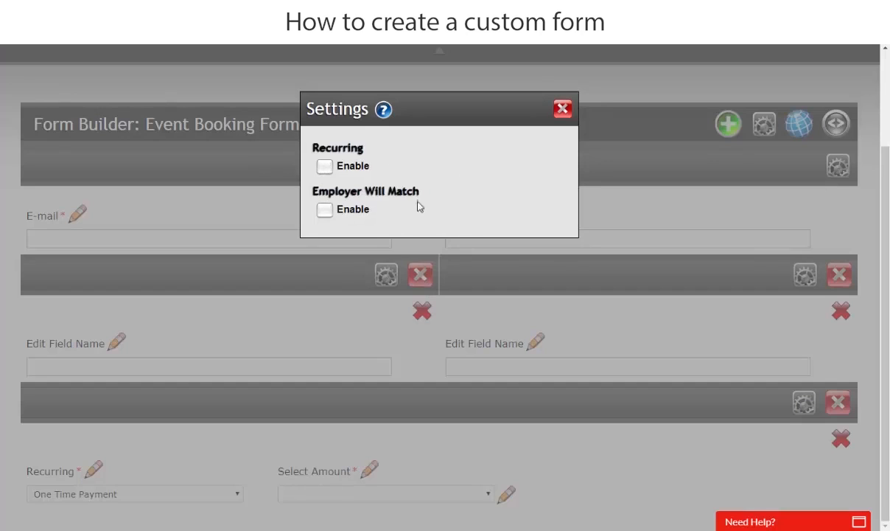
pyautogui.click(562, 109)
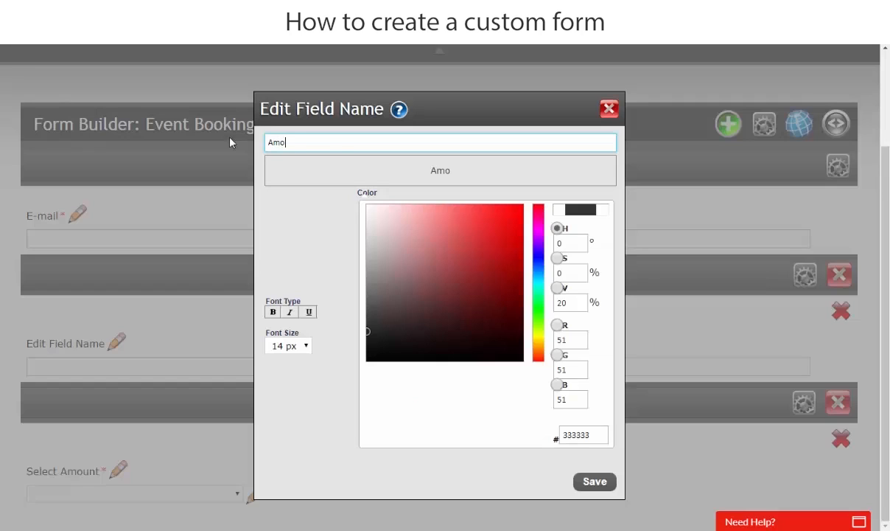
# Rename the Select Amount field to Booking Amount.
pyautogui.write('unt')
pyautogui.press('Home')
pyautogui.write('Booking')
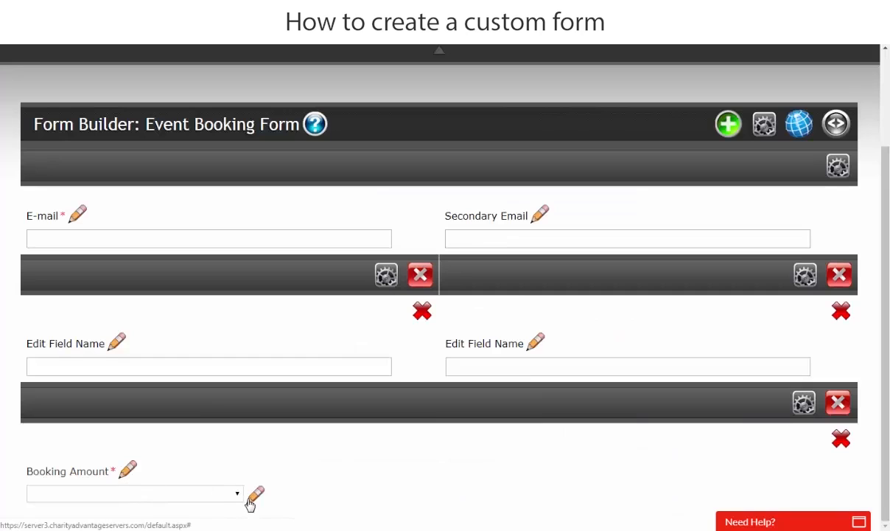
# Add the option "1 Attendee" with amount 10 to the Booking Amount list, copying the description text for reuse.
pyautogui.click(189, 495)
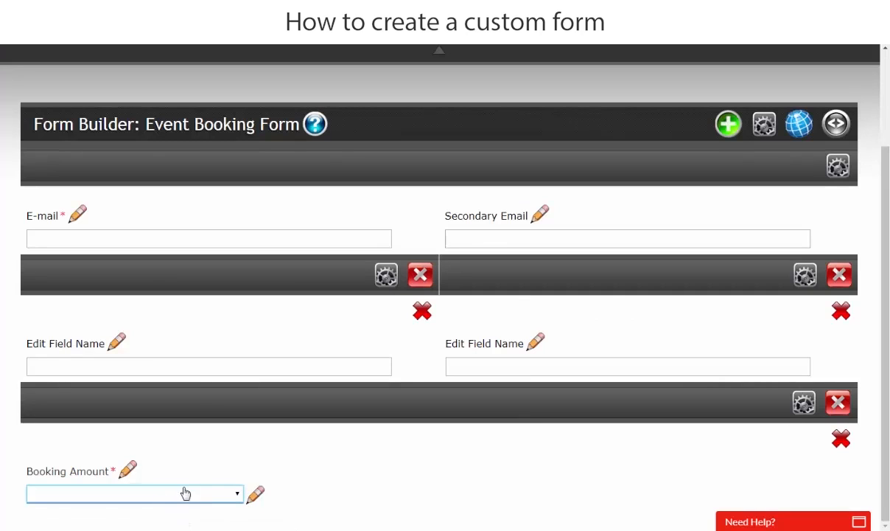
pyautogui.click(255, 494)
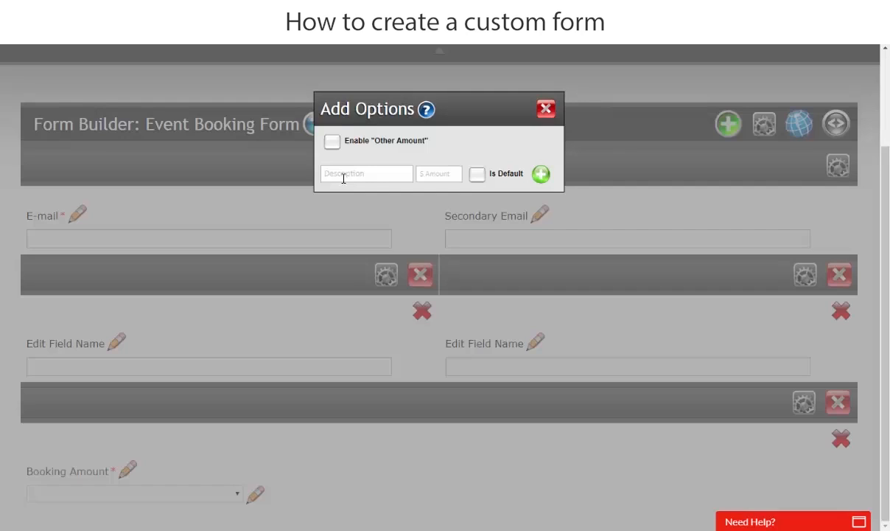
pyautogui.click(409, 177)
pyautogui.write('1 Att')
pyautogui.write('endee')
pyautogui.write('10')
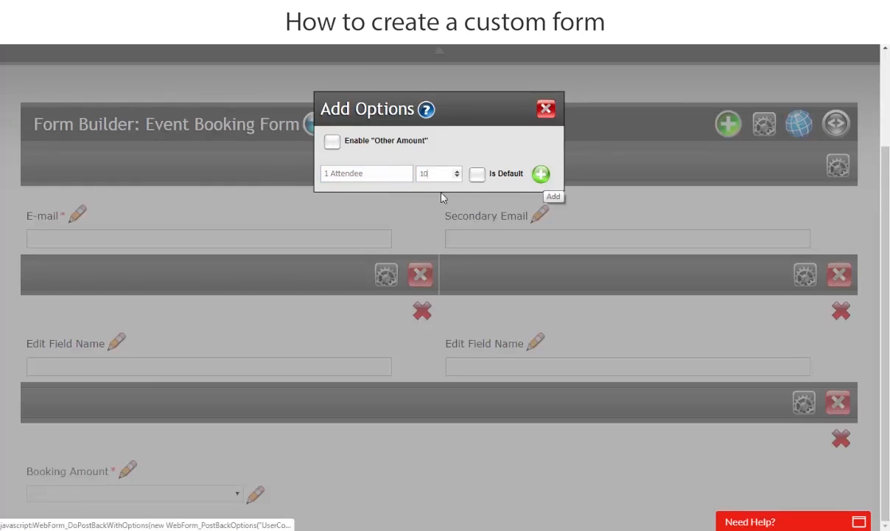
pyautogui.moveTo(379, 174); pyautogui.dragTo(317, 172)
pyautogui.rightClick(356, 175)
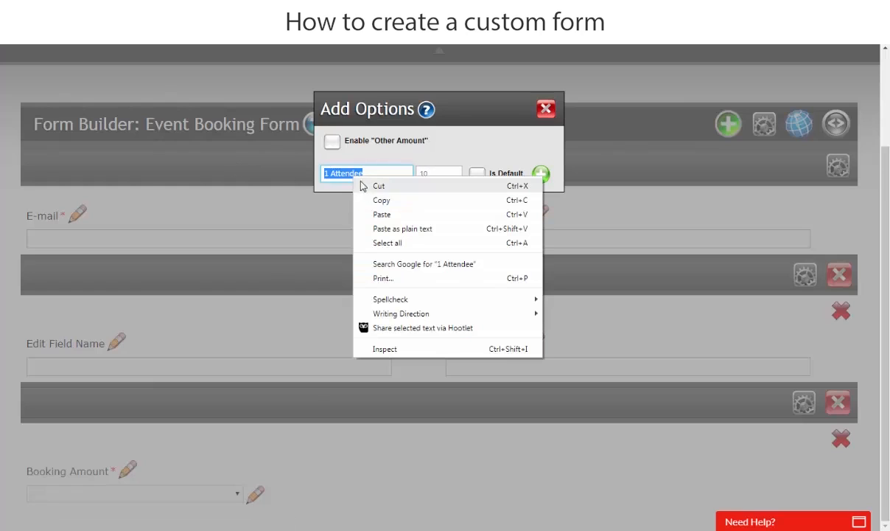
pyautogui.click(376, 199)
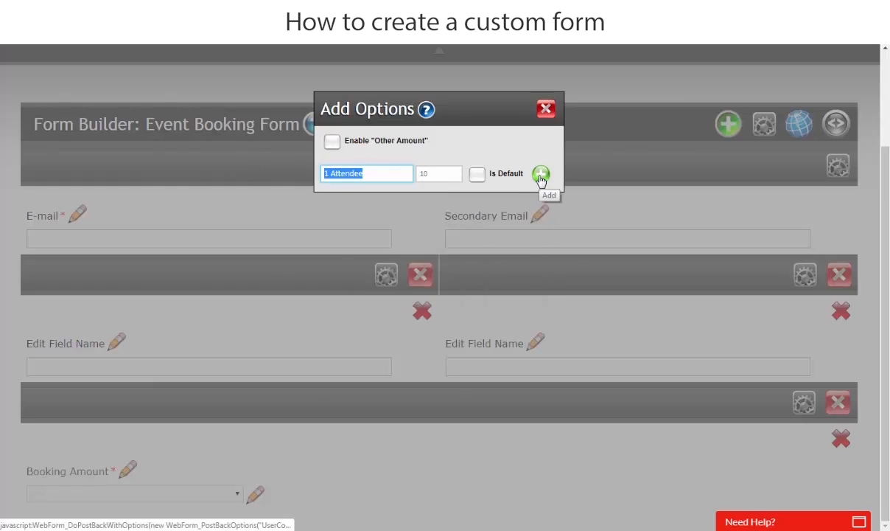
pyautogui.click(539, 176)
# Add the option "2 Attendees" with amount 20, reusing the copied description.
pyautogui.rightClick(358, 221)
pyautogui.click(388, 297)
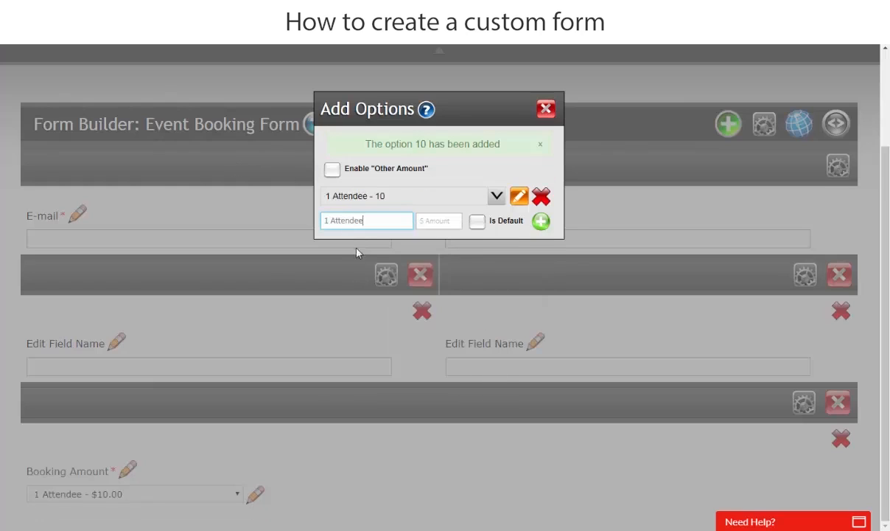
pyautogui.write('2')
pyautogui.write('s')
pyautogui.click(442, 220)
pyautogui.write('2')
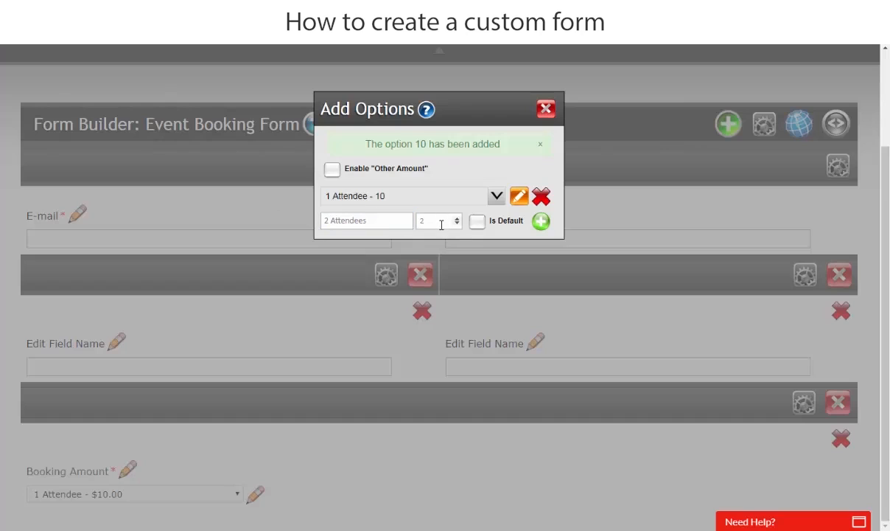
pyautogui.click(542, 224)
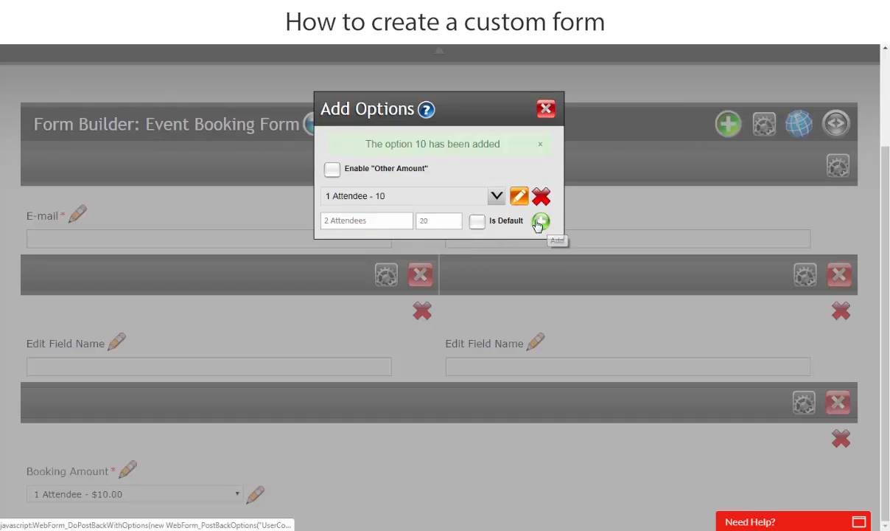
# Add the option "3 Attendees" with amount 30 and copy its description text.
pyautogui.click(332, 220)
pyautogui.write('3 Attendees')
pyautogui.click(440, 221)
pyautogui.write('3')
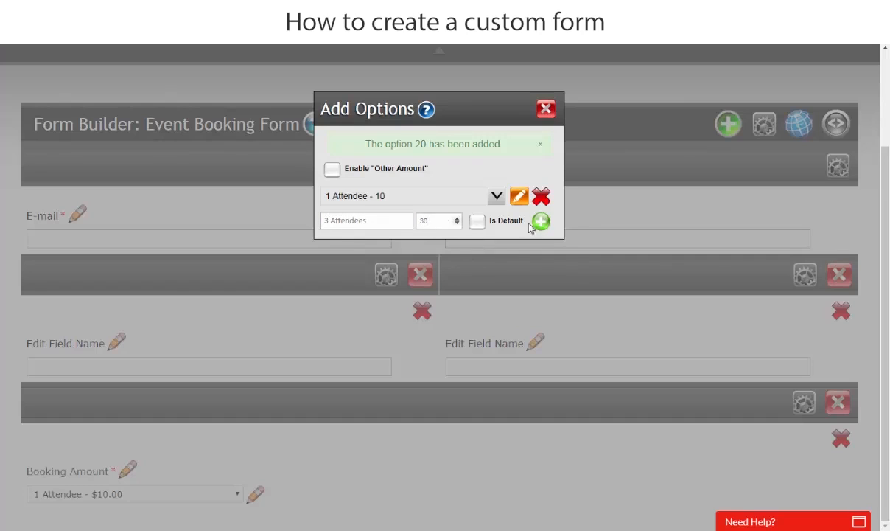
pyautogui.moveTo(391, 221); pyautogui.dragTo(313, 222)
pyautogui.rightClick(348, 219)
pyautogui.click(369, 242)
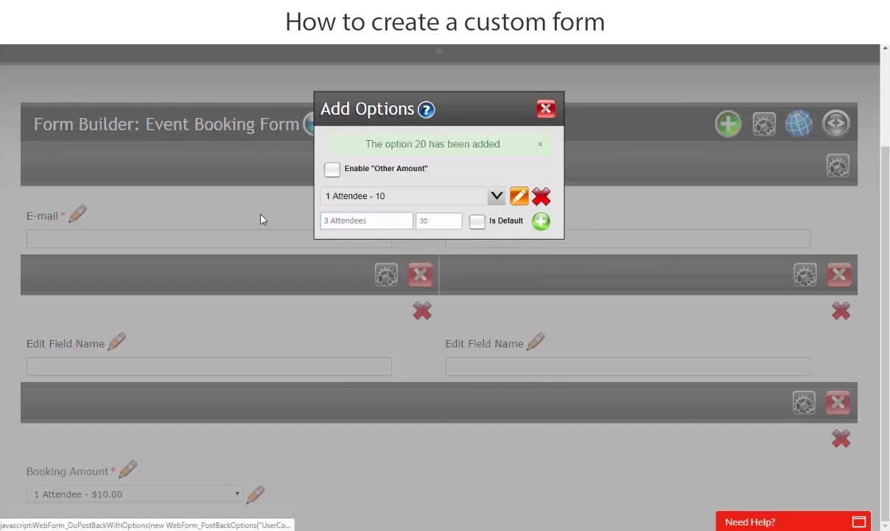
# Add the option "4 Attendees" with amount 40, reusing the copied description.
pyautogui.rightClick(358, 222)
pyautogui.click(387, 298)
pyautogui.moveTo(330, 220); pyautogui.dragTo(319, 221)
pyautogui.write('4')
pyautogui.click(430, 222)
pyautogui.write('4')
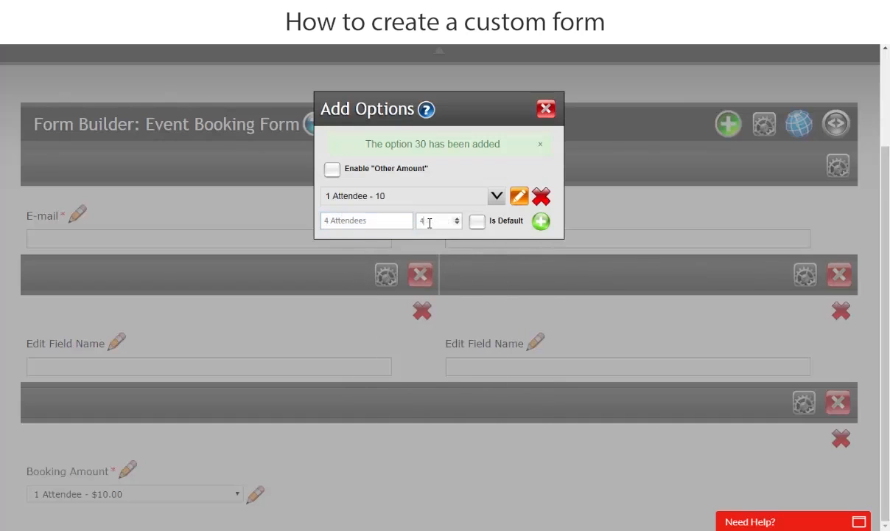
pyautogui.write('0')
pyautogui.click(540, 222)
# Add the option "5 Attendees" with amount 50 to the Booking Amount list.
pyautogui.rightClick(351, 222)
pyautogui.click(380, 298)
pyautogui.moveTo(329, 220); pyautogui.dragTo(271, 220)
pyautogui.write('5')
pyautogui.click(419, 220)
pyautogui.write('50')
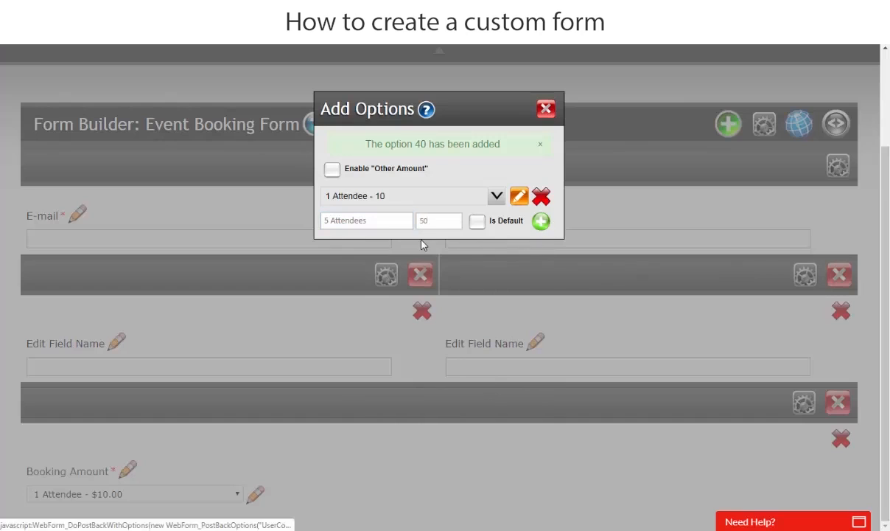
# Add the option "6 Attendees" with amount 60 to the Booking Amount list.
pyautogui.click(338, 219)
pyautogui.write('6')
pyautogui.moveTo(340, 220); pyautogui.dragTo(325, 220)
pyautogui.rightClick(327, 219)
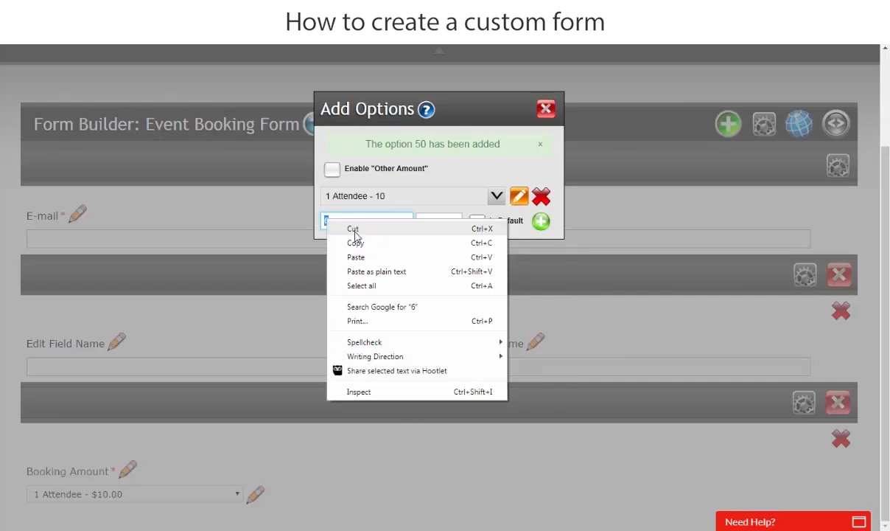
pyautogui.click(356, 256)
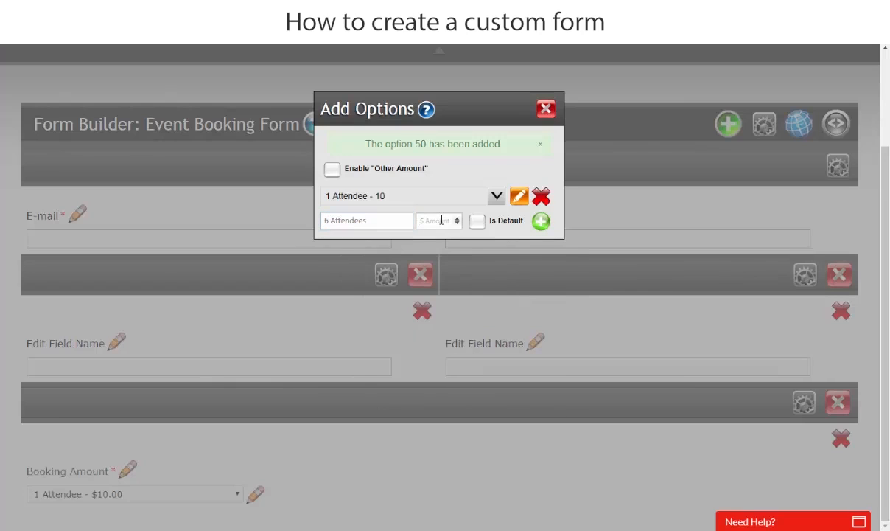
pyautogui.click(442, 220)
pyautogui.write('60')
pyautogui.click(542, 224)
# Add the option "7 Attendees" with amount 70 to the Booking Amount list.
pyautogui.click(337, 221)
pyautogui.rightClick(325, 218)
pyautogui.click(355, 258)
pyautogui.moveTo(331, 221); pyautogui.dragTo(310, 225)
pyautogui.write('7')
pyautogui.click(541, 224)
# Try to add the option "8 Attendees" with amount 80 to the Booking Amount list.
pyautogui.rightClick(330, 218)
pyautogui.click(358, 297)
pyautogui.moveTo(330, 219); pyautogui.dragTo(304, 213)
pyautogui.write('8')
pyautogui.click(438, 219)
pyautogui.write('80')
# Add the option "9 Attendees" with amount 90 to the Booking Amount list.
pyautogui.rightClick(356, 218)
pyautogui.moveTo(368, 220); pyautogui.dragTo(304, 212)
pyautogui.click(376, 250)
pyautogui.write('9')
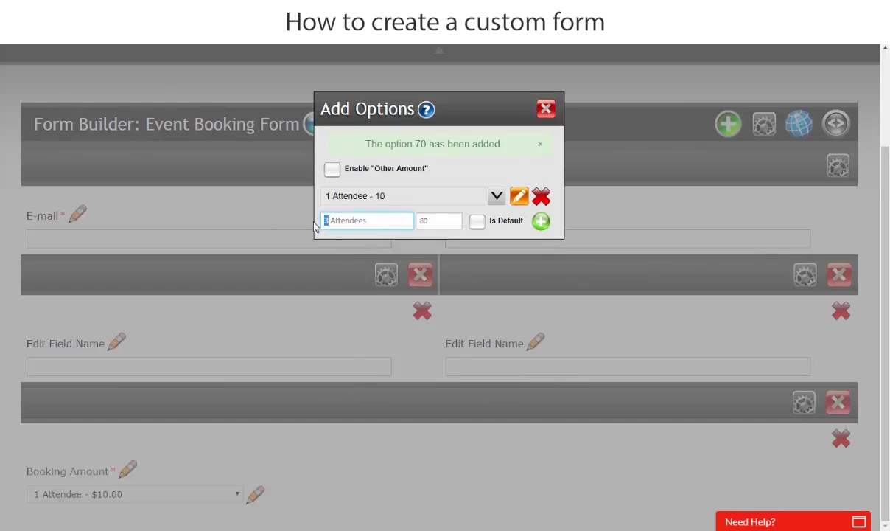
pyautogui.press('Tab')
pyautogui.write('90')
pyautogui.click(541, 221)
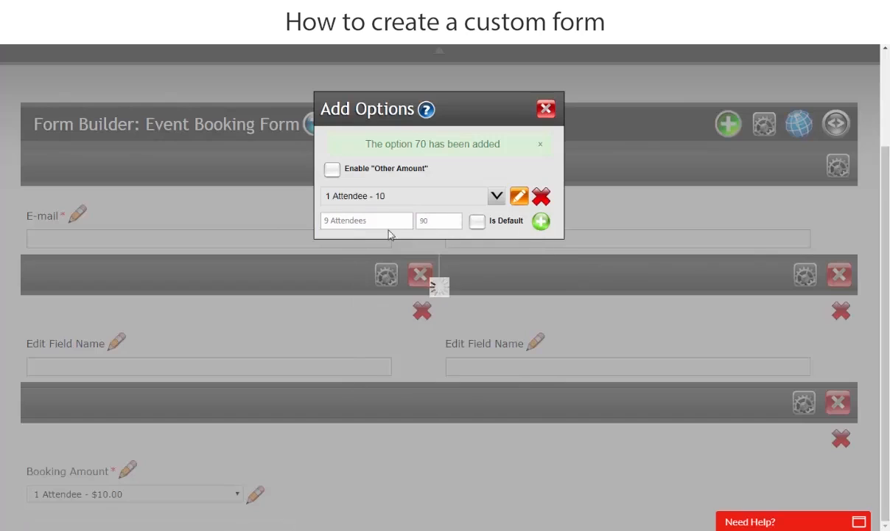
# Add the option "10 Attendees" with amount 100 to the Booking Amount list, review the list's options and close the options dialog.
pyautogui.rightClick(346, 214)
pyautogui.click(375, 293)
pyautogui.moveTo(329, 222); pyautogui.dragTo(321, 221)
pyautogui.write('10')
pyautogui.click(440, 221)
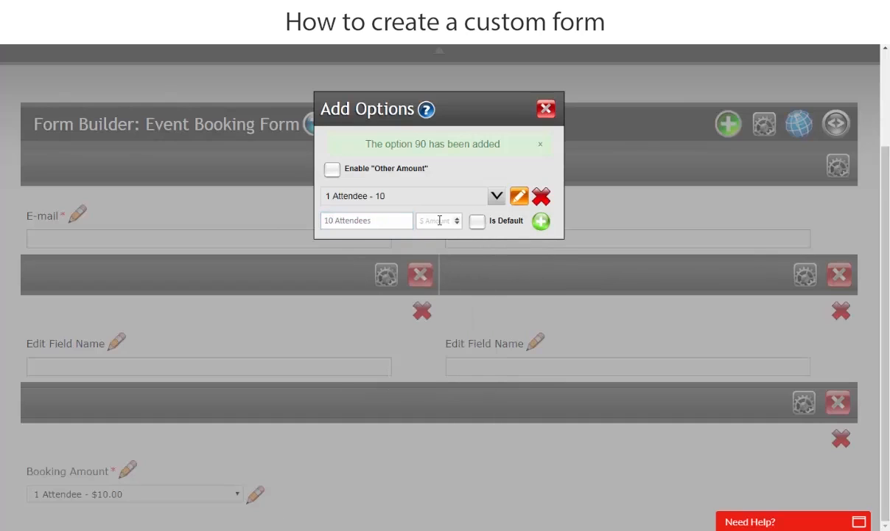
pyautogui.write('100')
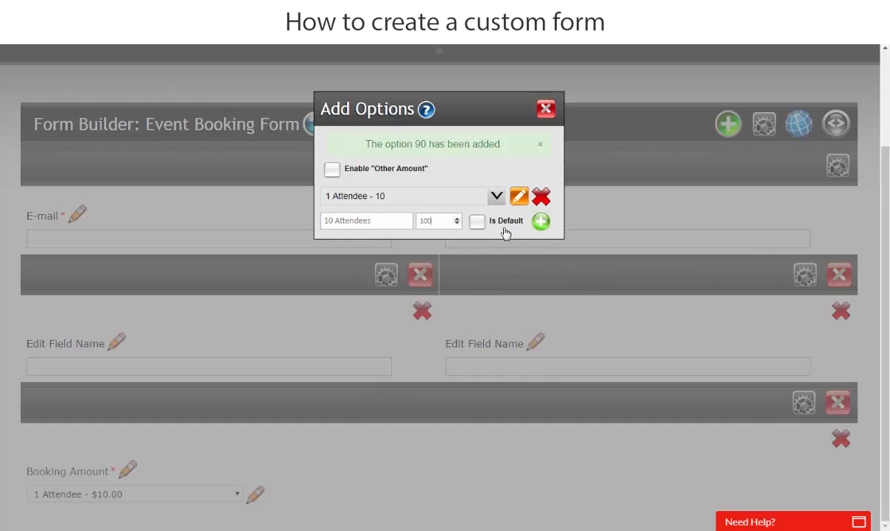
pyautogui.click(541, 221)
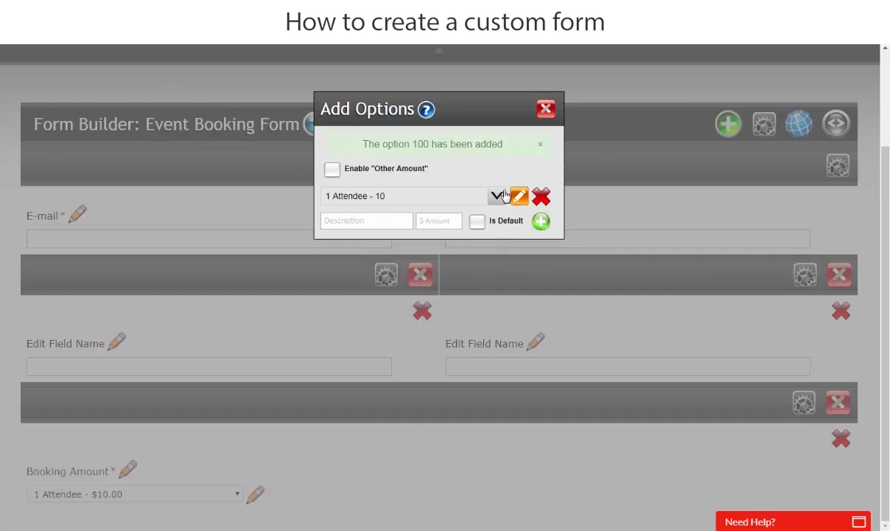
pyautogui.click(479, 193)
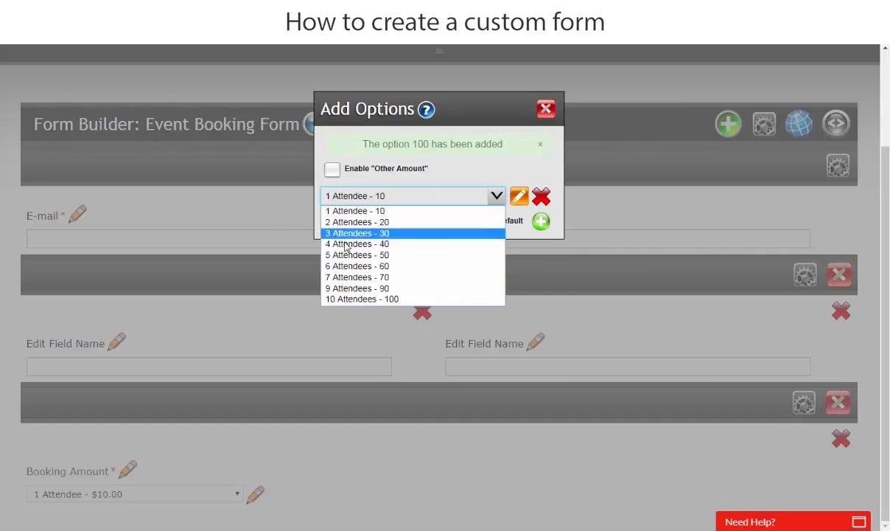
pyautogui.click(518, 232)
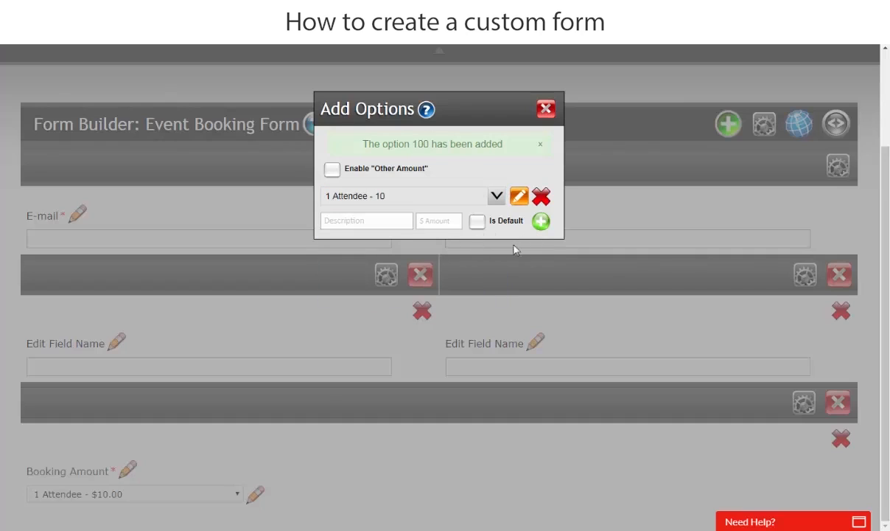
pyautogui.click(547, 110)
# Add a two-column content row to the Event Booking Form.
pyautogui.scroll(2, 683, 332)
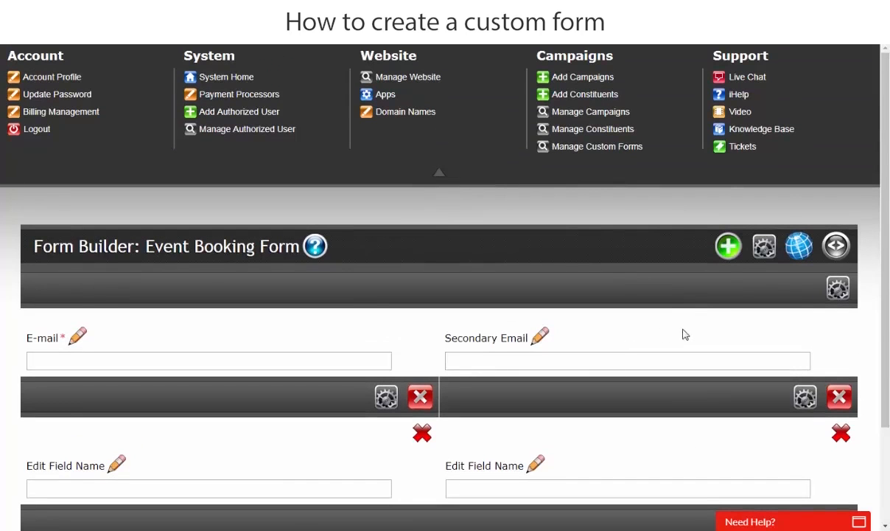
pyautogui.click(728, 246)
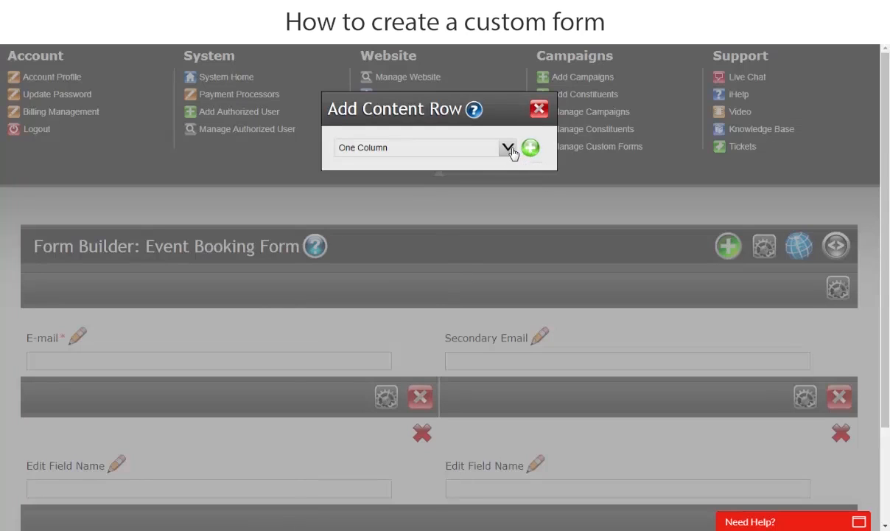
pyautogui.click(508, 148)
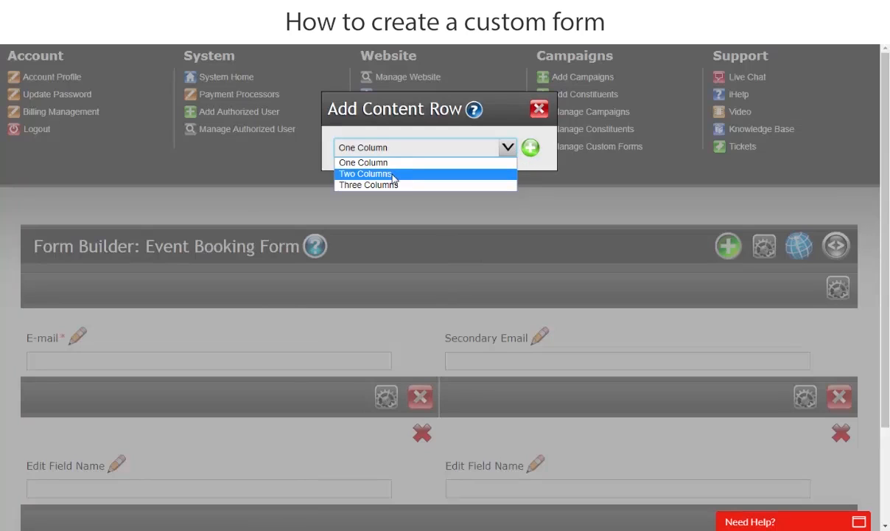
pyautogui.click(393, 175)
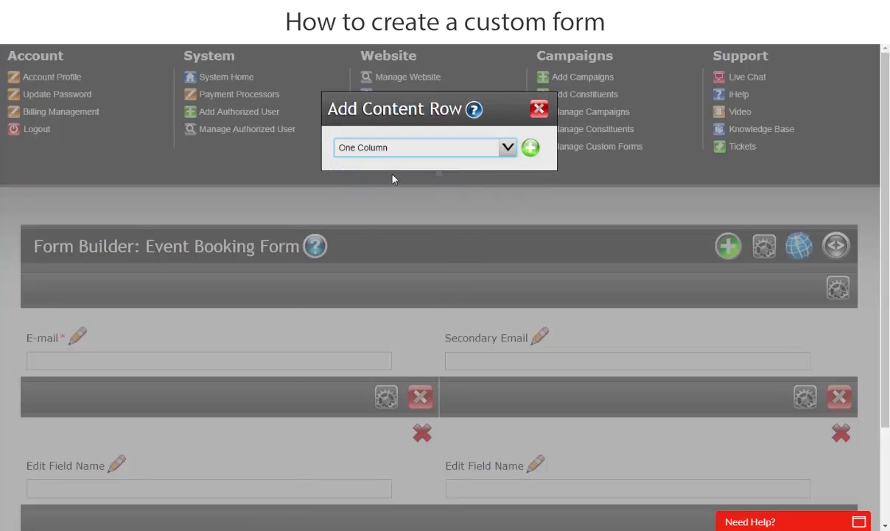
pyautogui.click(529, 148)
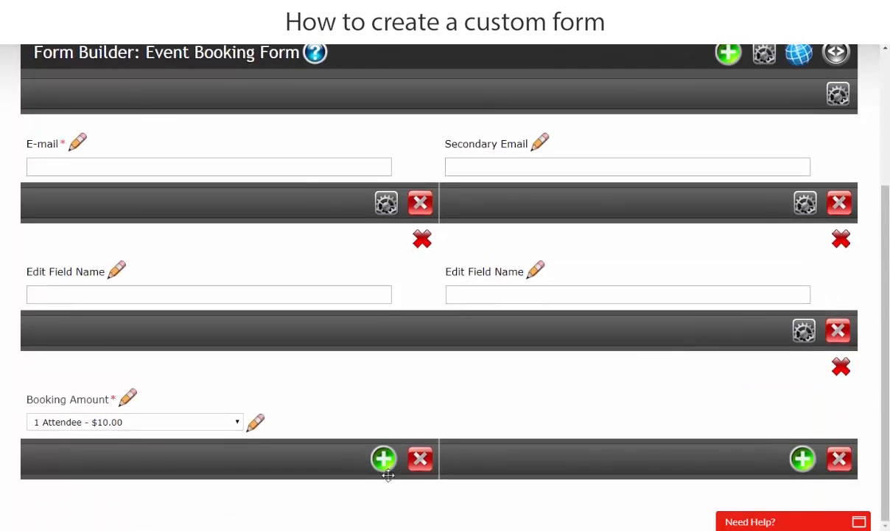
# Add a custom Drop-Down List field to the first column of the new row below Booking Amount.
pyautogui.click(383, 459)
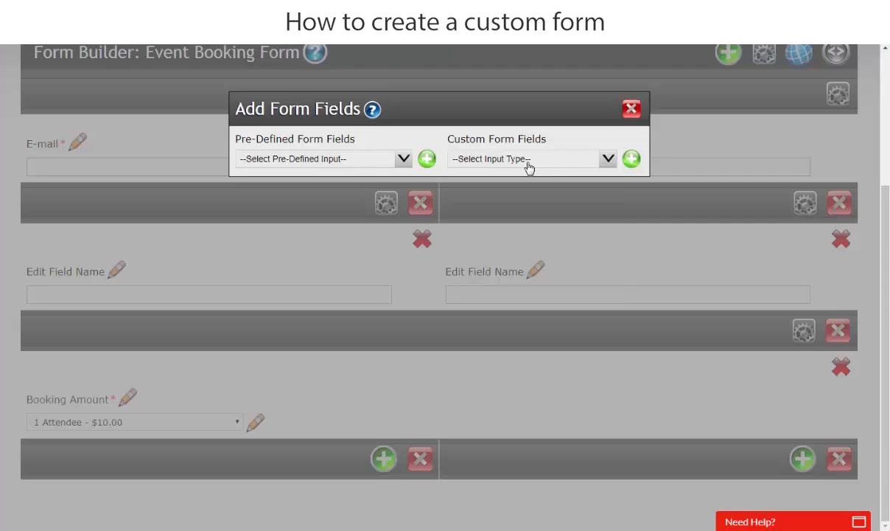
pyautogui.click(528, 159)
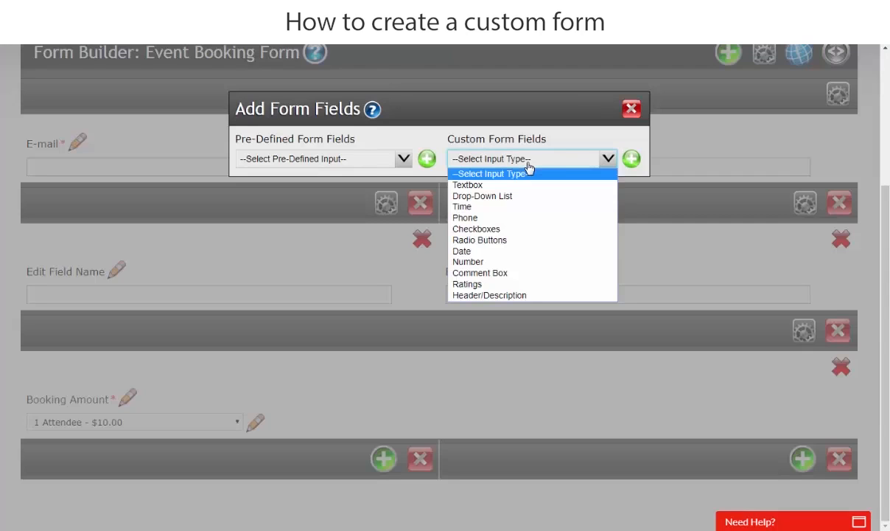
pyautogui.click(488, 198)
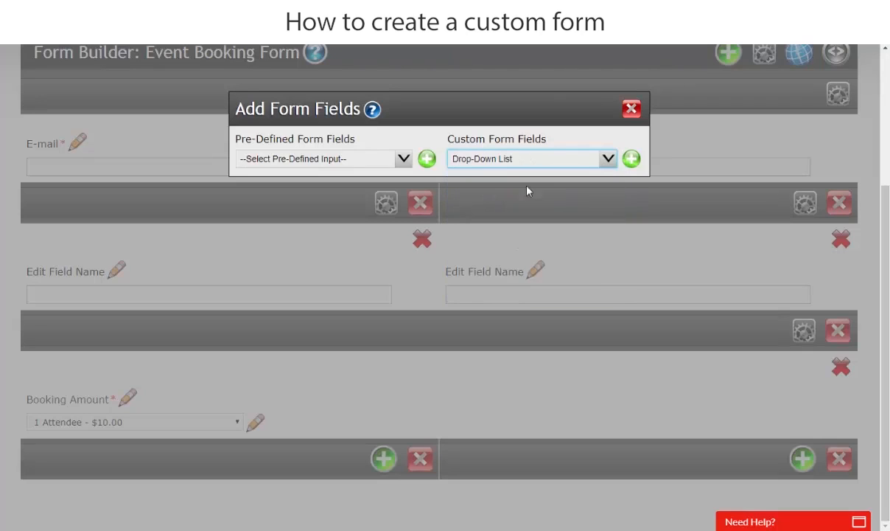
pyautogui.click(626, 160)
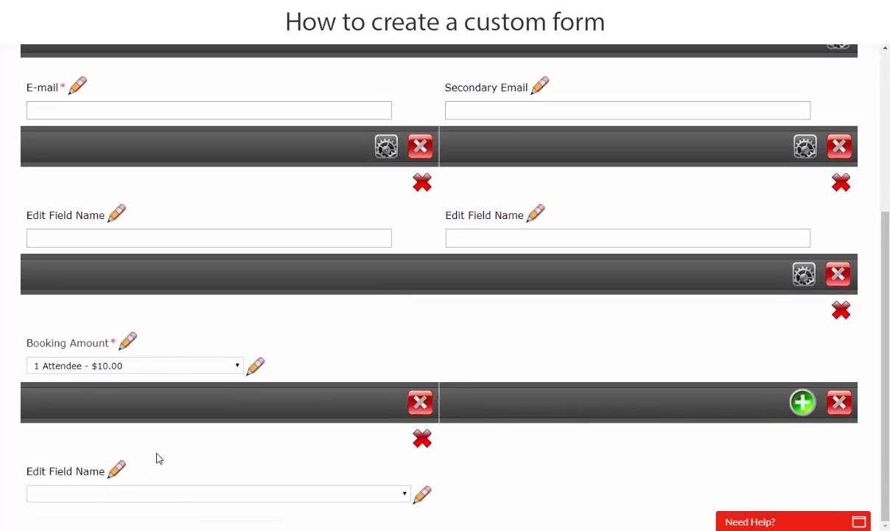
# Rename the new drop-down field "Select a Month" and save the name.
pyautogui.click(118, 473)
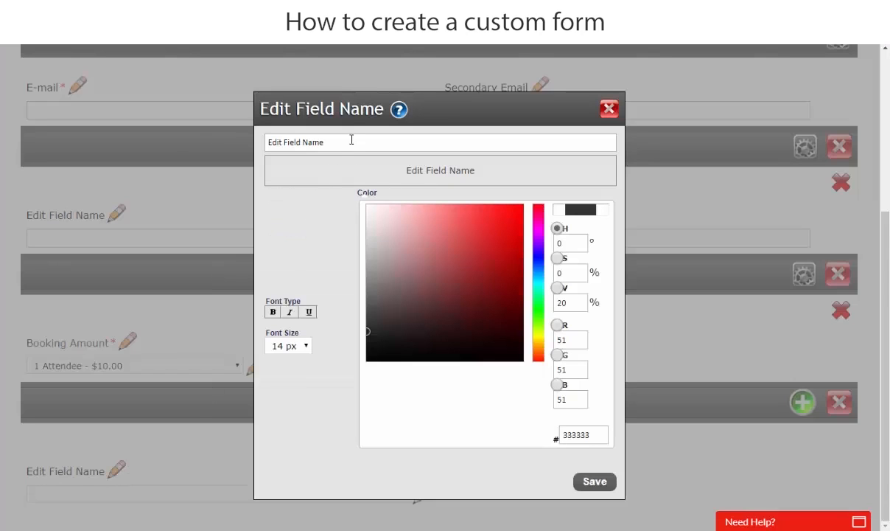
pyautogui.moveTo(351, 139); pyautogui.dragTo(171, 144)
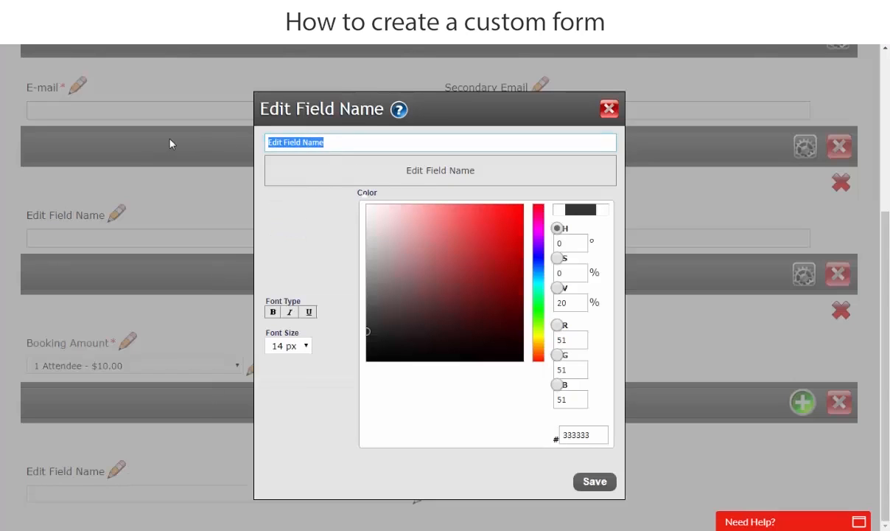
pyautogui.write('Select ')
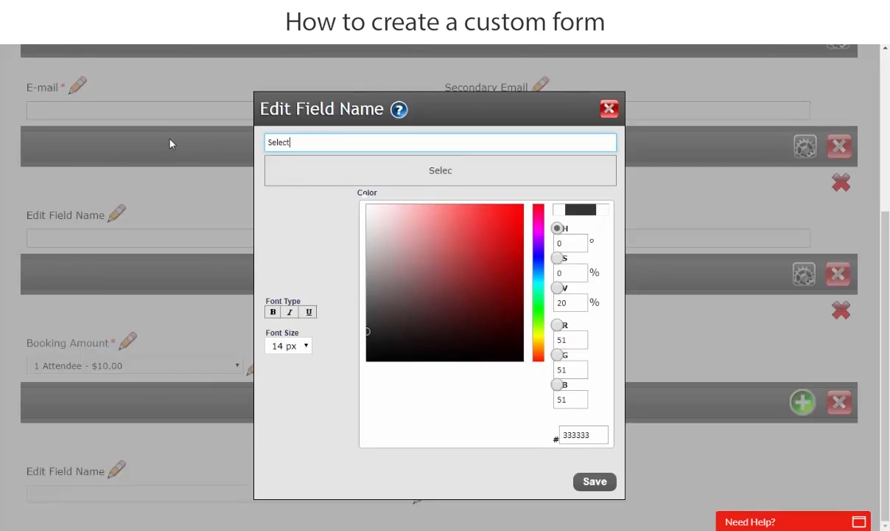
pyautogui.write('a Month')
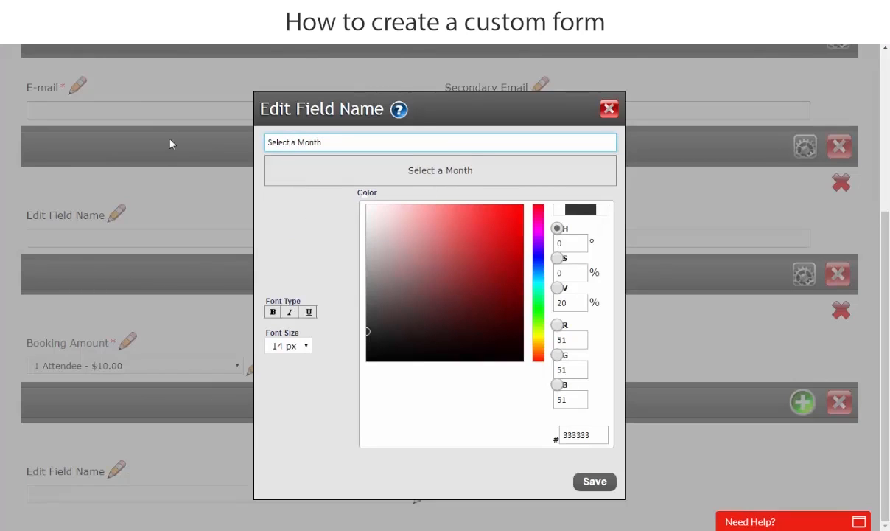
pyautogui.click(594, 485)
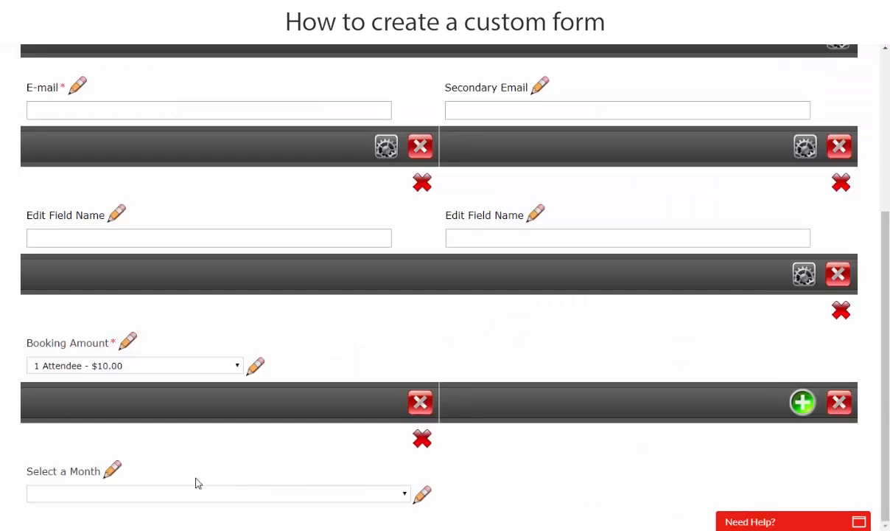
# Add the options "January" and "February" to the Select a Month drop-down list.
pyautogui.click(422, 493)
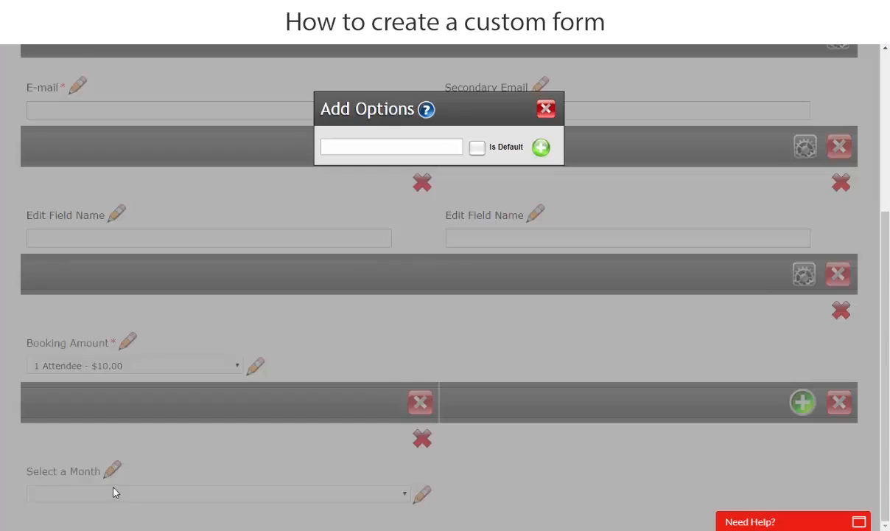
pyautogui.click(365, 152)
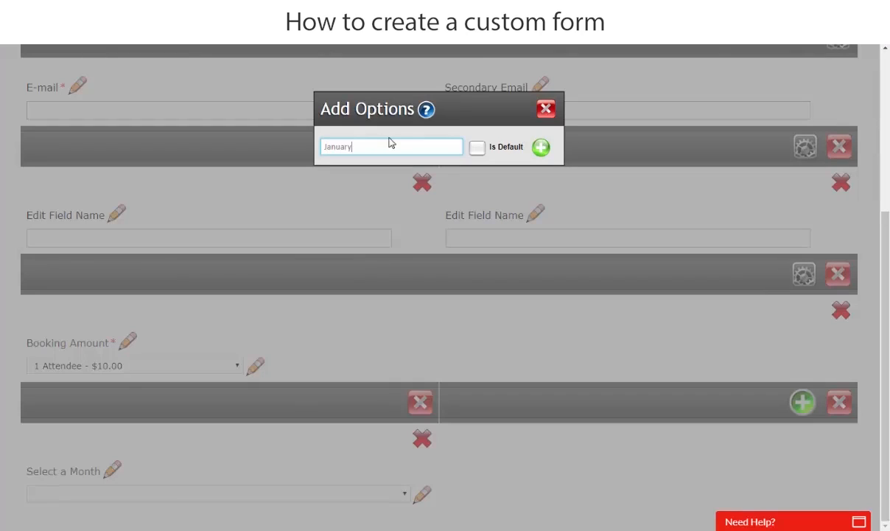
pyautogui.click(541, 148)
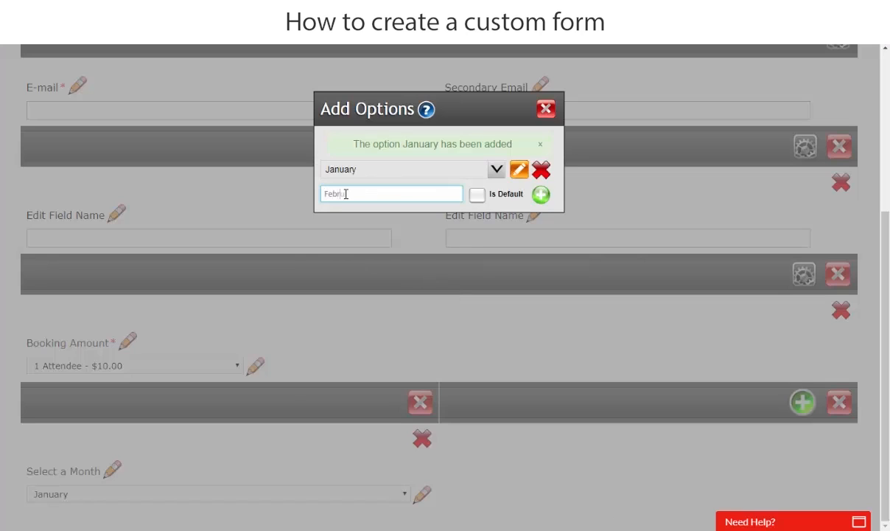
pyautogui.click(345, 189)
pyautogui.write('February')
pyautogui.click(541, 194)
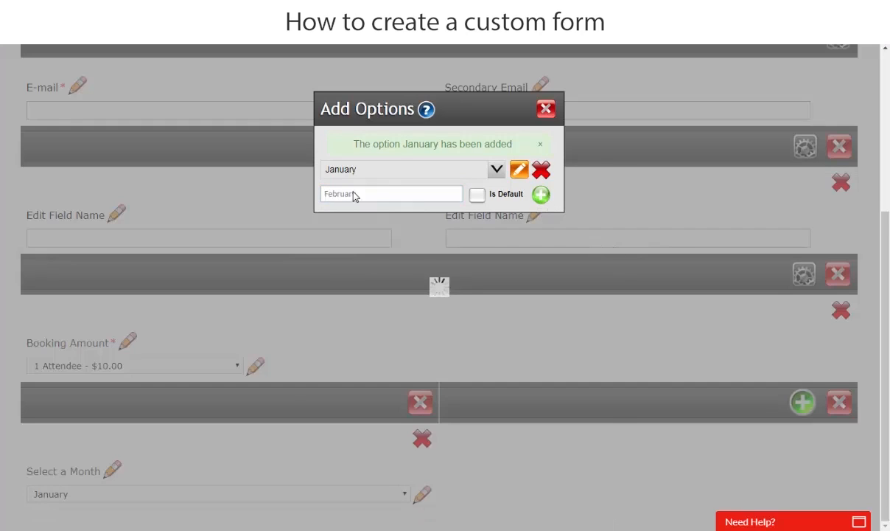
# Add the options "March", "April" and "May" to the Select a Month list.
pyautogui.write('March')
pyautogui.click(541, 194)
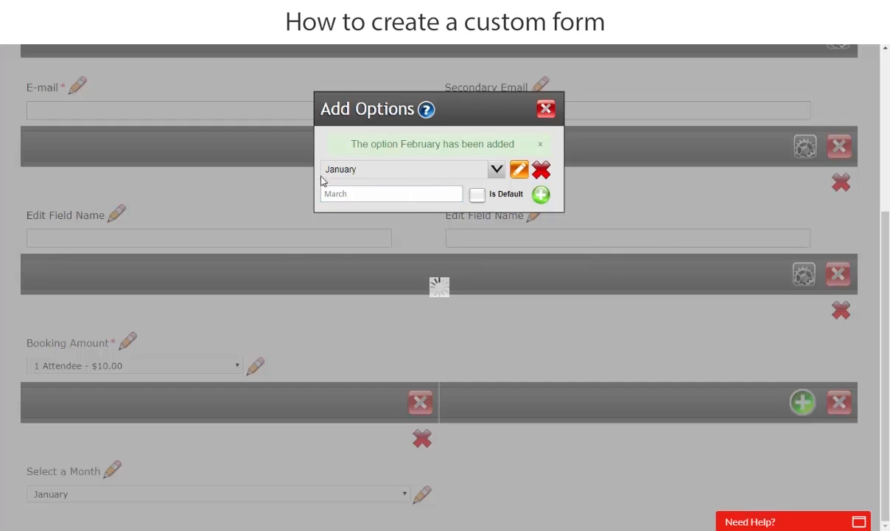
pyautogui.write('April')
pyautogui.click(541, 193)
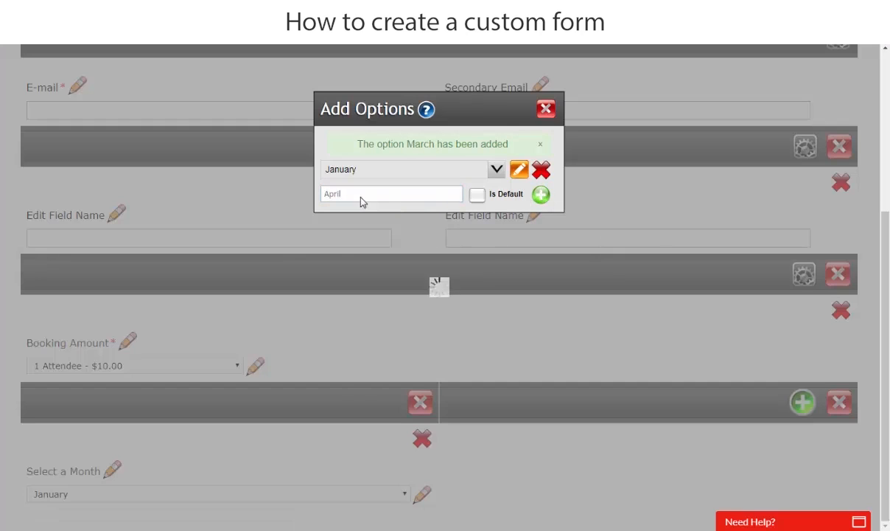
pyautogui.write('May')
pyautogui.press('Return')
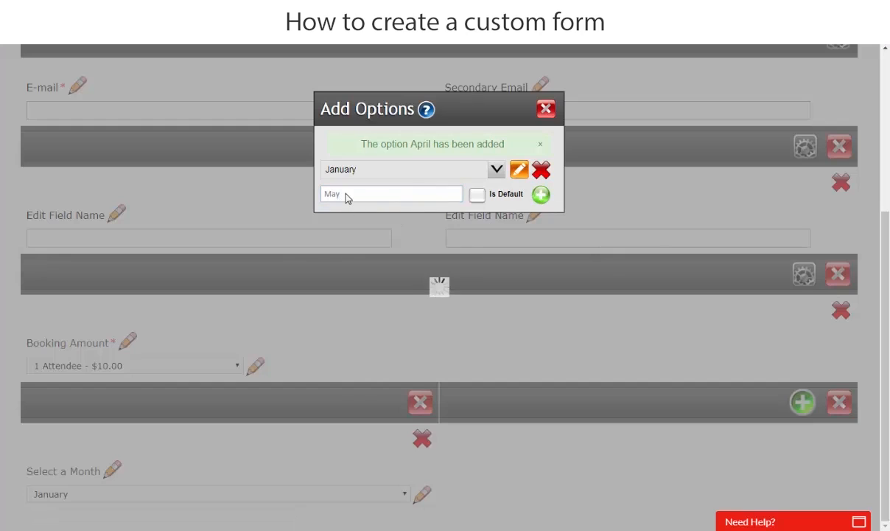
# Add the options "June", "July", "August" and "September" to the Select a Month list.
pyautogui.write('Junbe')
pyautogui.press('Return')
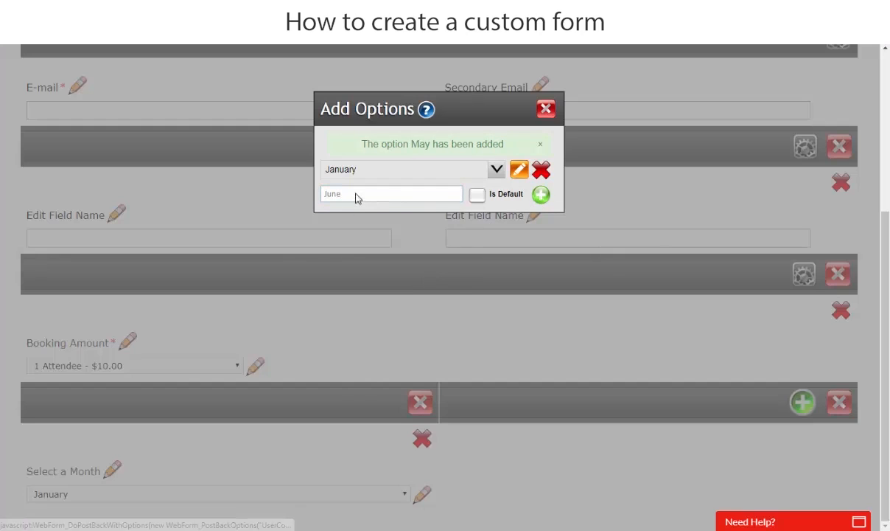
pyautogui.press('Return')
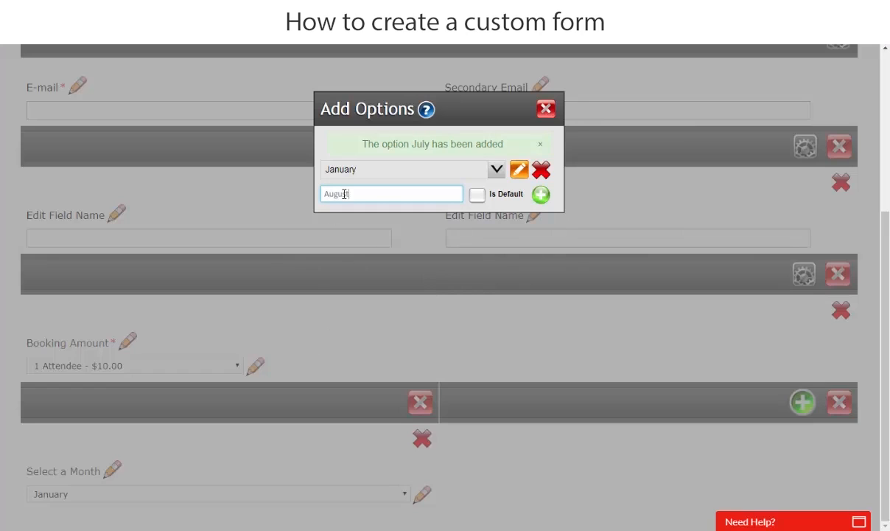
pyautogui.click(535, 194)
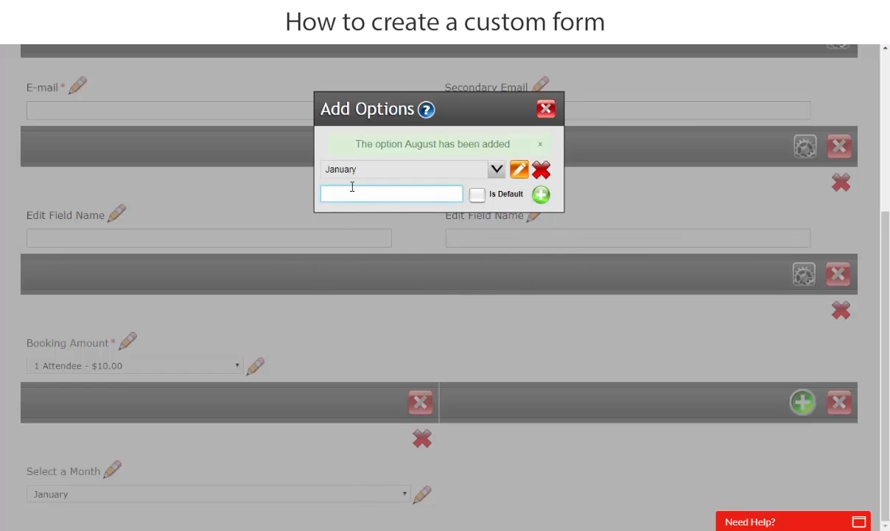
pyautogui.click(543, 194)
# Add the options "October", "November" and "December" to the Select a Month list and close the options dialog.
pyautogui.click(344, 190)
pyautogui.write('October')
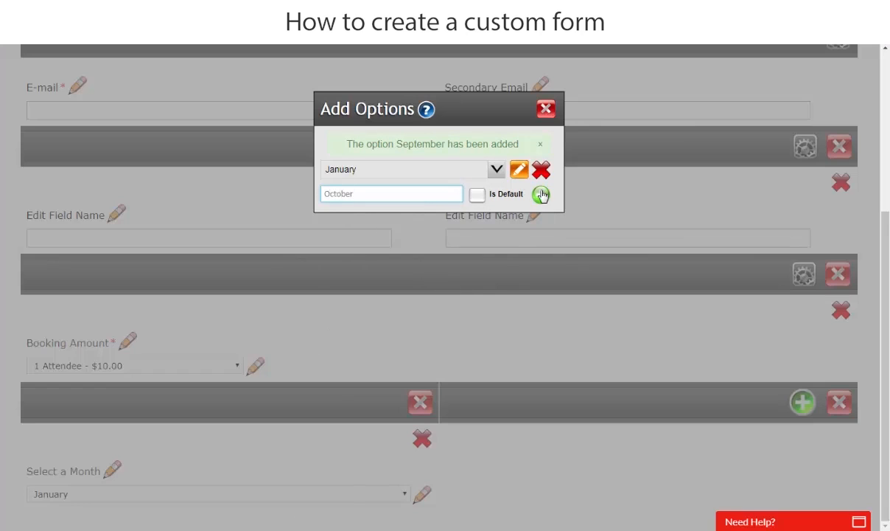
pyautogui.press('Return')
pyautogui.write('November')
pyautogui.press('Return')
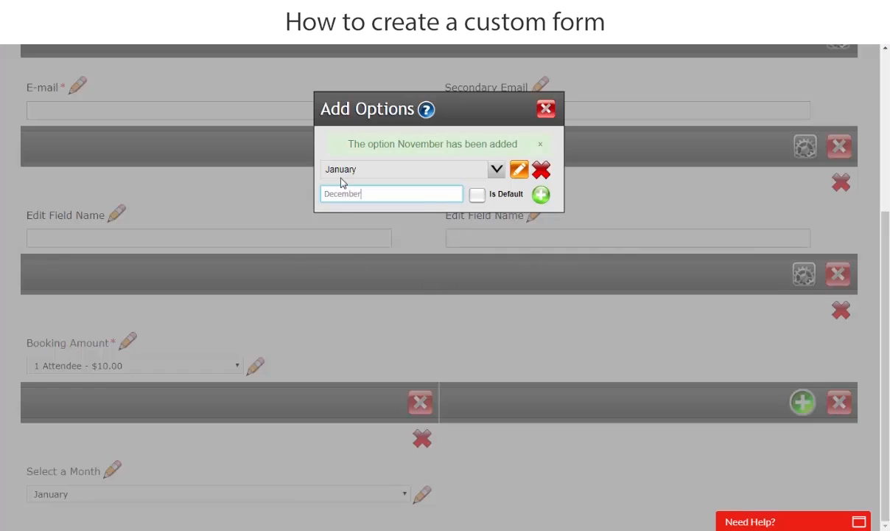
pyautogui.click(542, 196)
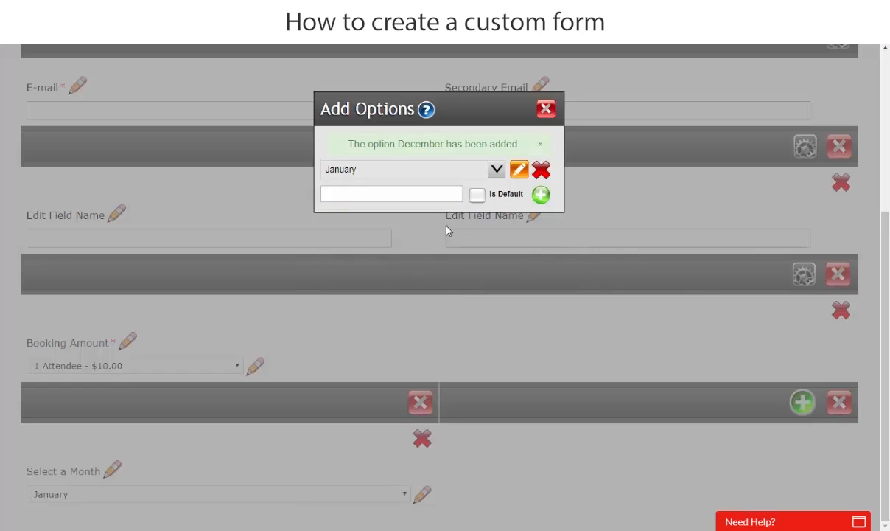
pyautogui.click(546, 108)
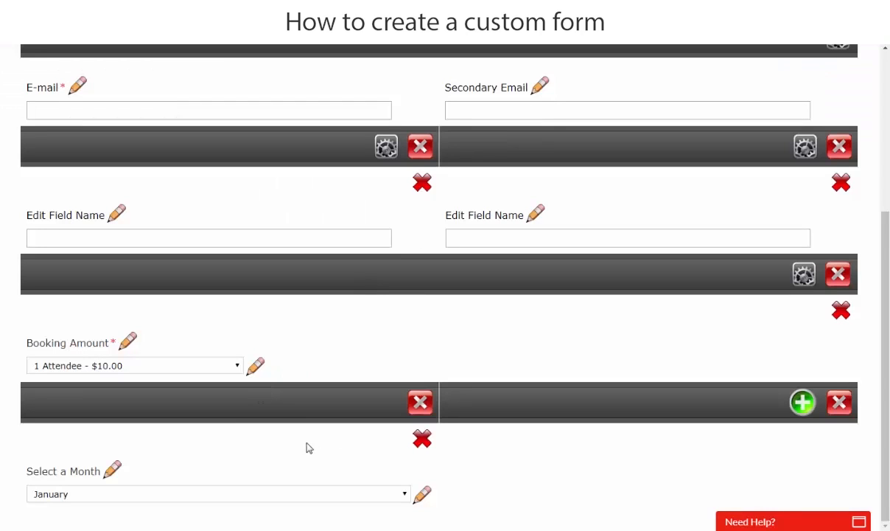
# Expand the Select a Month drop-down on the form to check its month options.
pyautogui.click(404, 490)
pyautogui.click(139, 359)
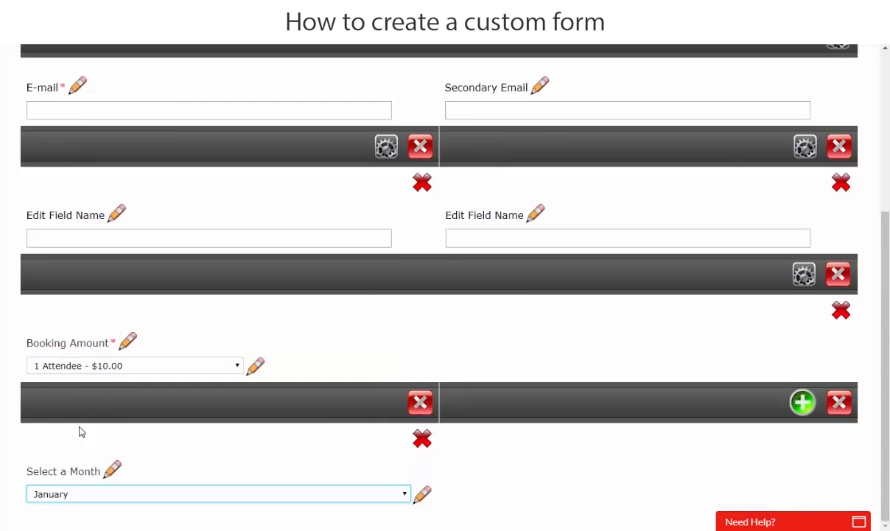
pyautogui.click(105, 502)
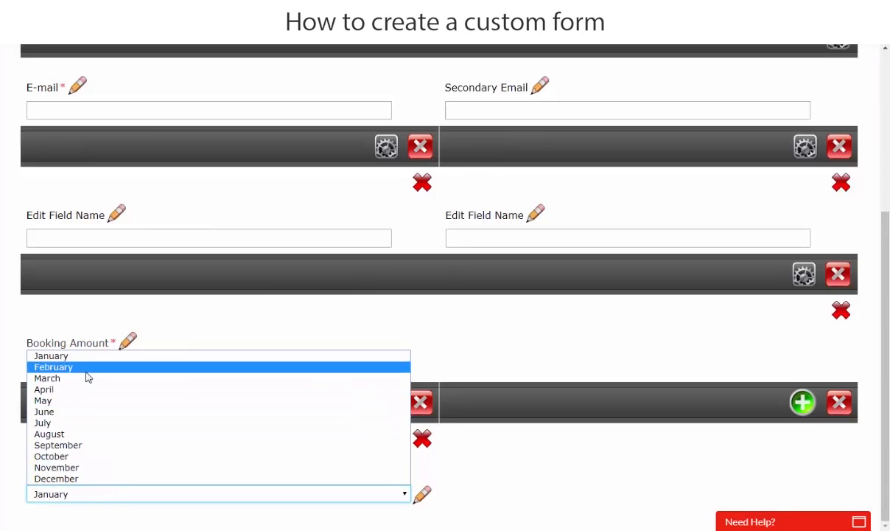
# Close the month list and add a One Column content row to the Event Booking Form.
pyautogui.click(560, 483)
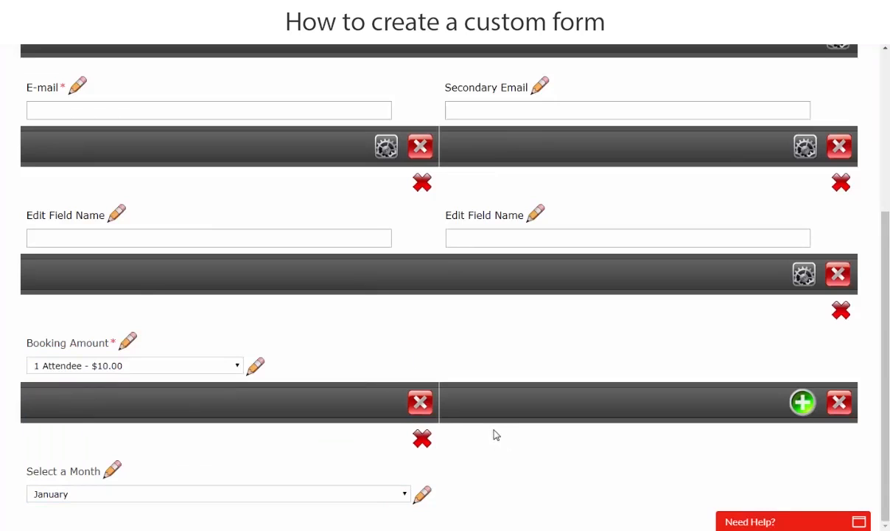
pyautogui.scroll(3, 524, 324)
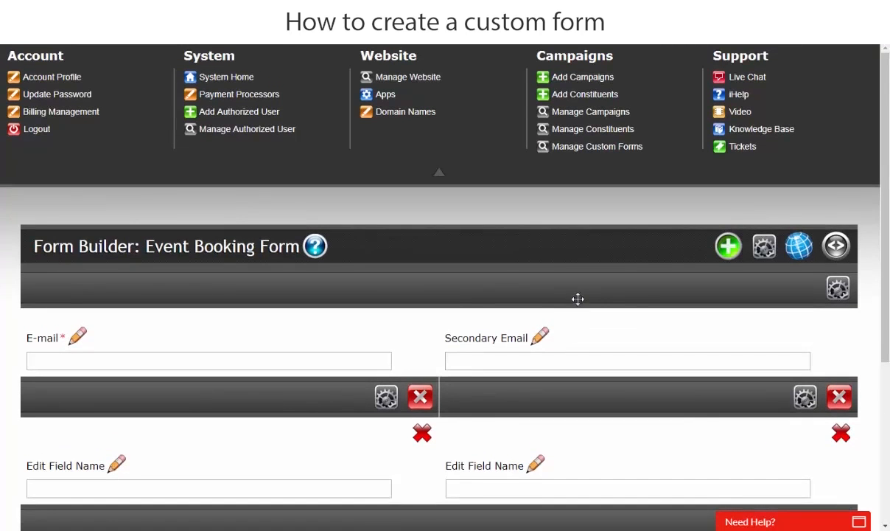
pyautogui.scroll(-1, 663, 243)
pyautogui.click(729, 179)
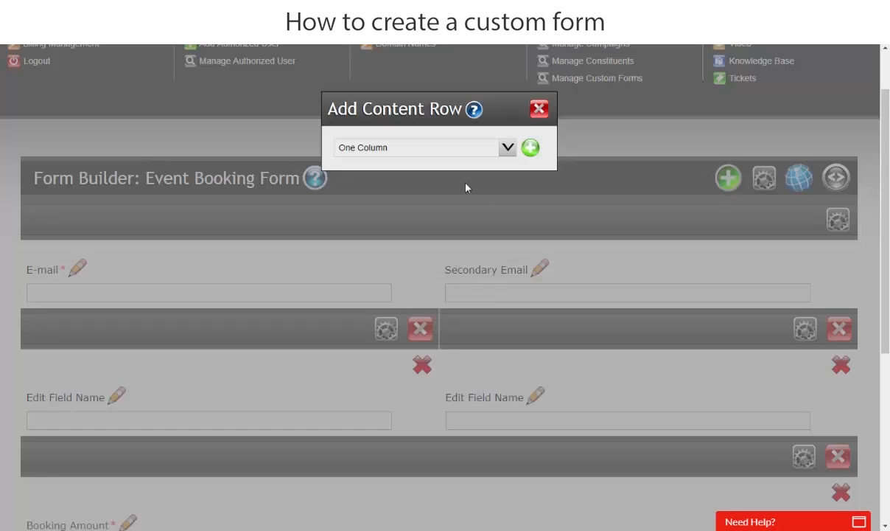
pyautogui.click(531, 150)
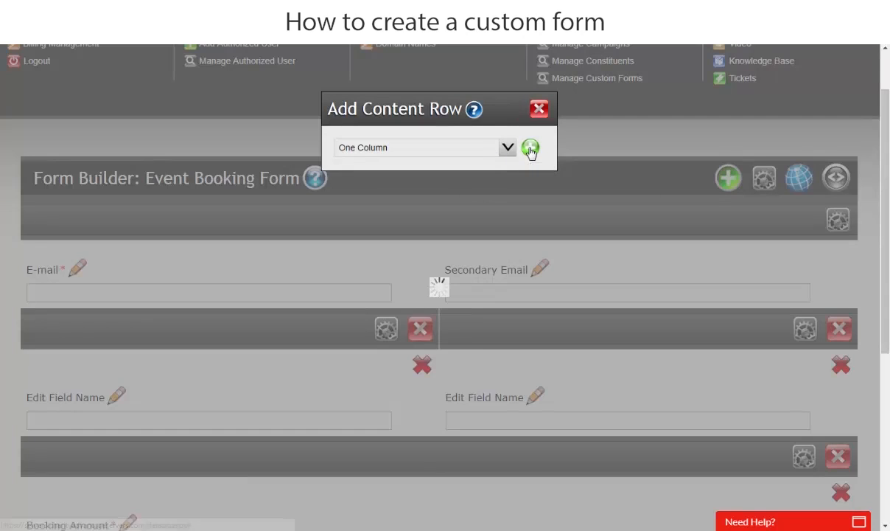
# Add the pre-defined Address field to the new one-column row at the end of the form.
pyautogui.scroll(-5, 497, 223)
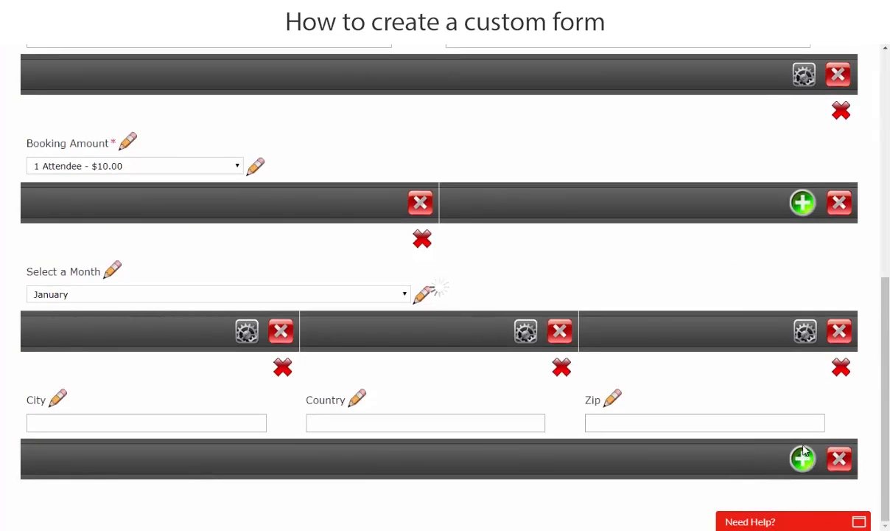
pyautogui.click(802, 458)
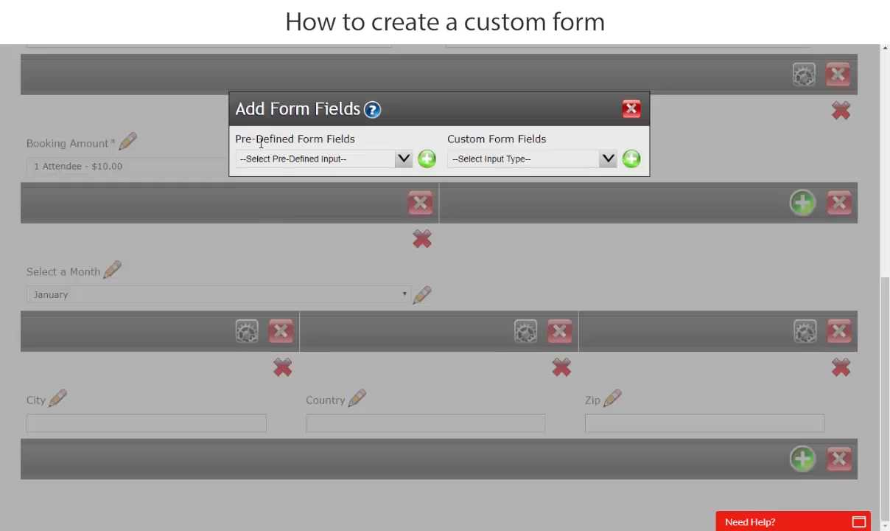
pyautogui.click(280, 171)
pyautogui.click(289, 194)
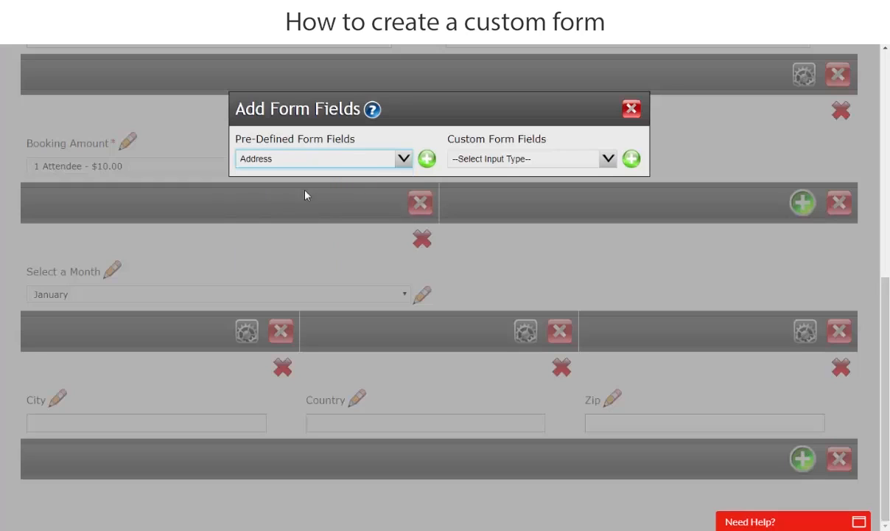
pyautogui.click(426, 163)
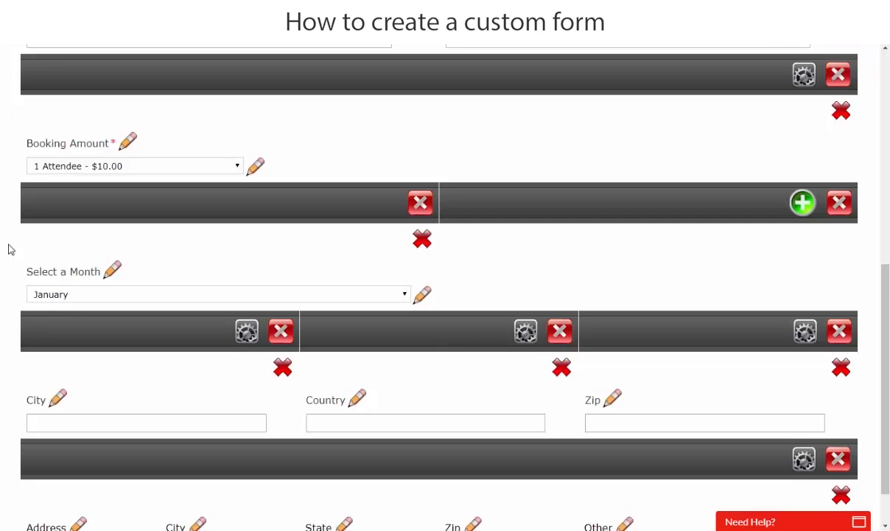
# Disable Other, State and Address in the address field's settings and check the options of its Country drop-down.
pyautogui.scroll(-1, 11, 251)
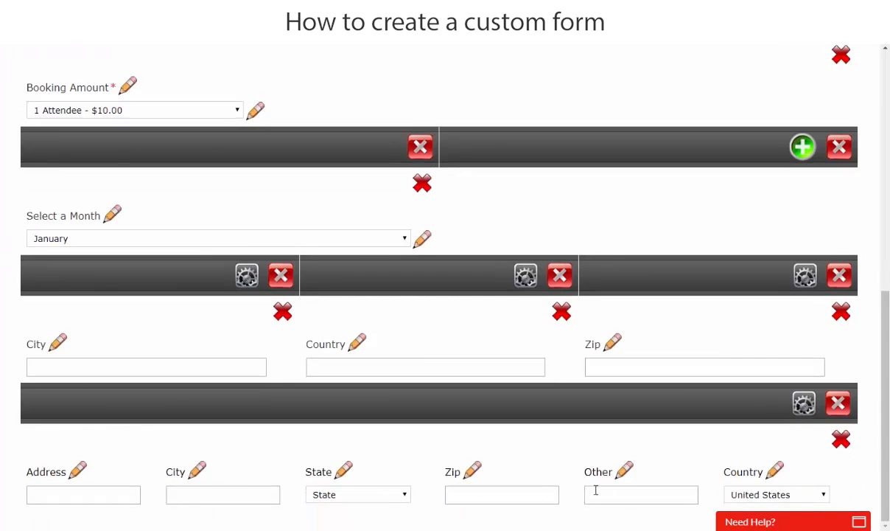
pyautogui.click(804, 404)
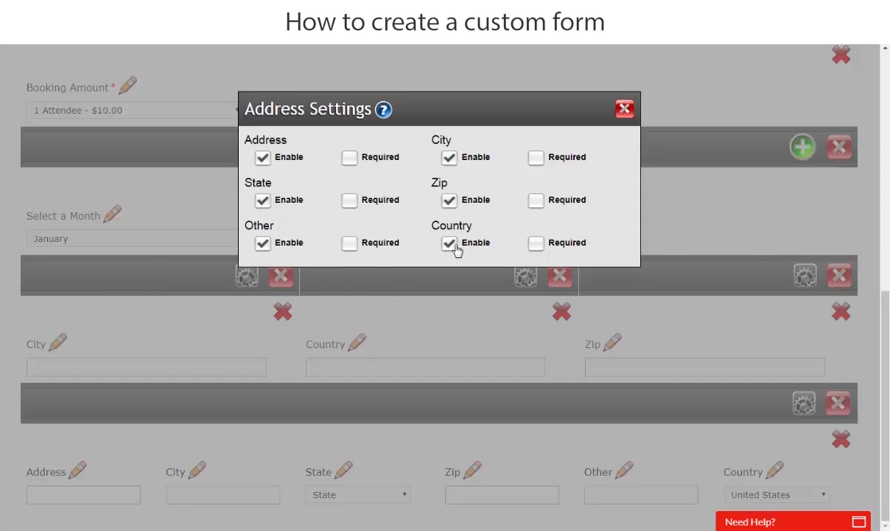
pyautogui.click(263, 243)
pyautogui.click(263, 201)
pyautogui.click(263, 158)
pyautogui.click(622, 110)
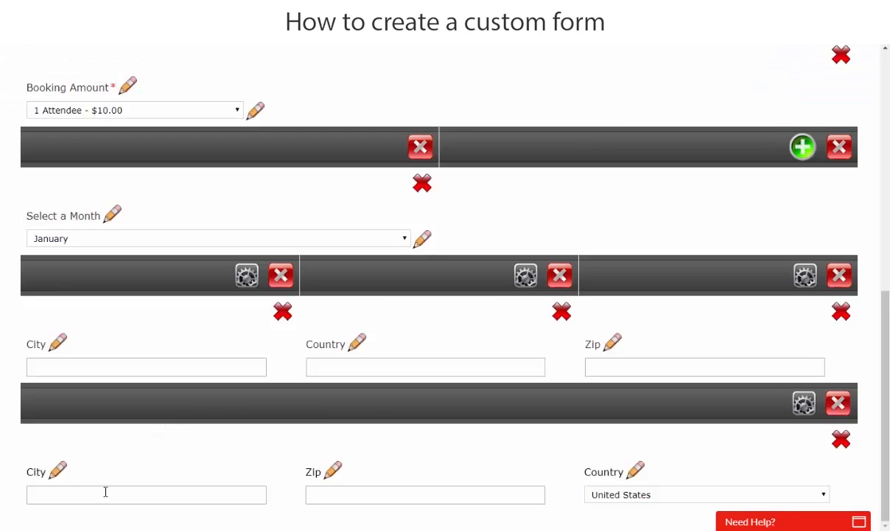
pyautogui.click(660, 497)
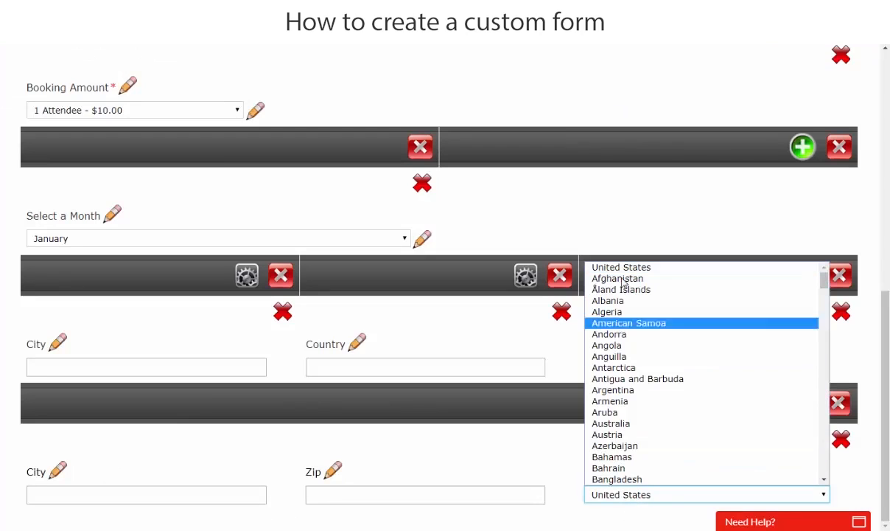
pyautogui.click(411, 324)
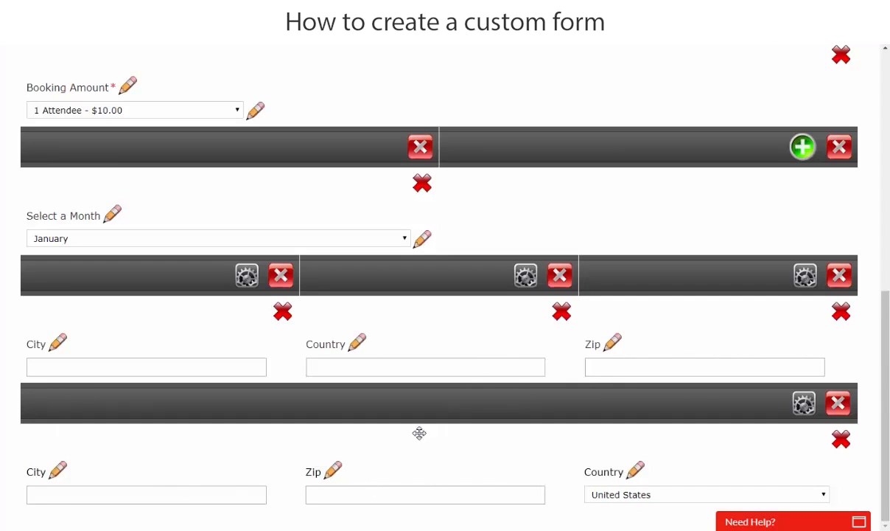
# Delete all three columns of the separate City, Country and Zip textbox row above the address field.
pyautogui.click(840, 278)
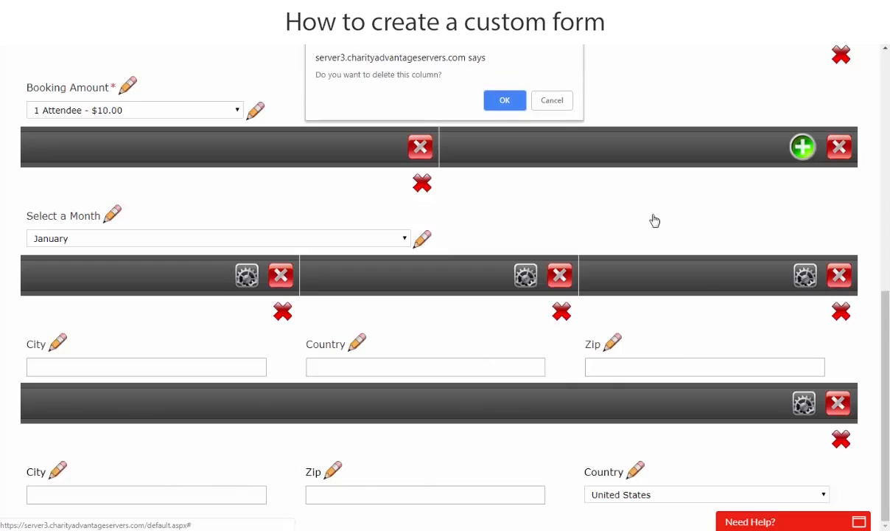
pyautogui.click(509, 101)
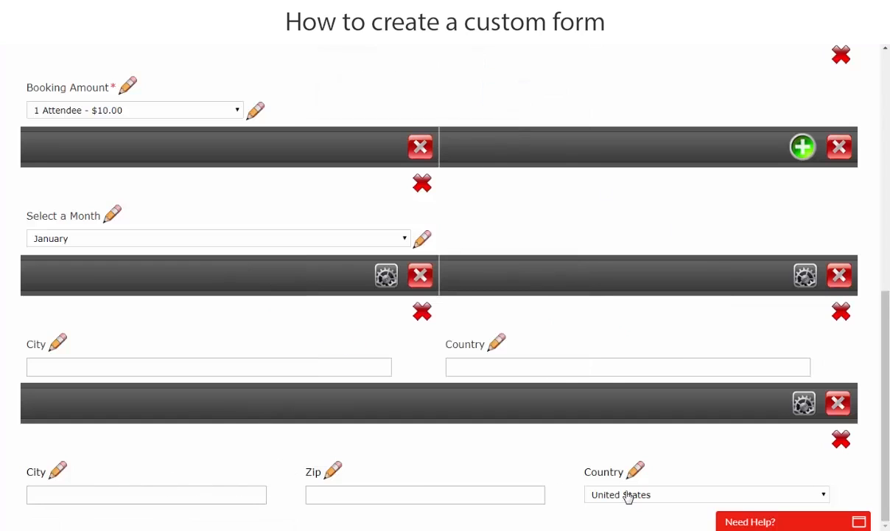
pyautogui.click(840, 275)
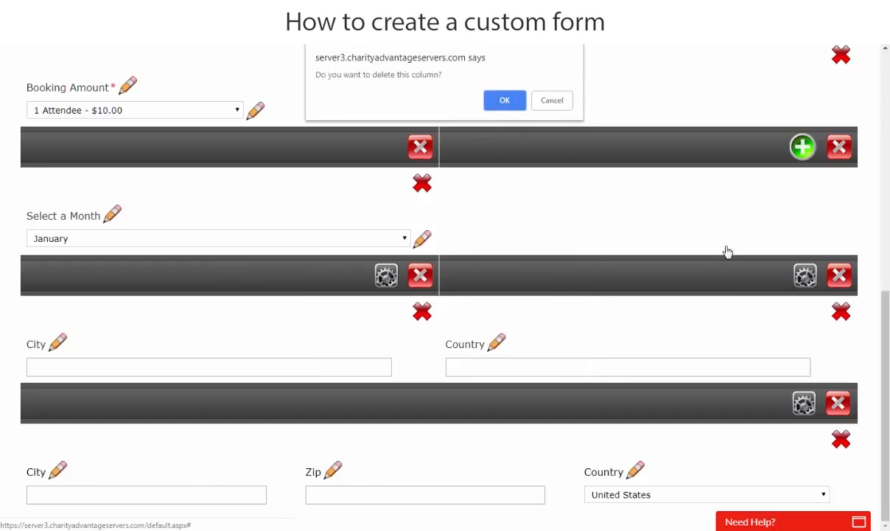
pyautogui.click(498, 101)
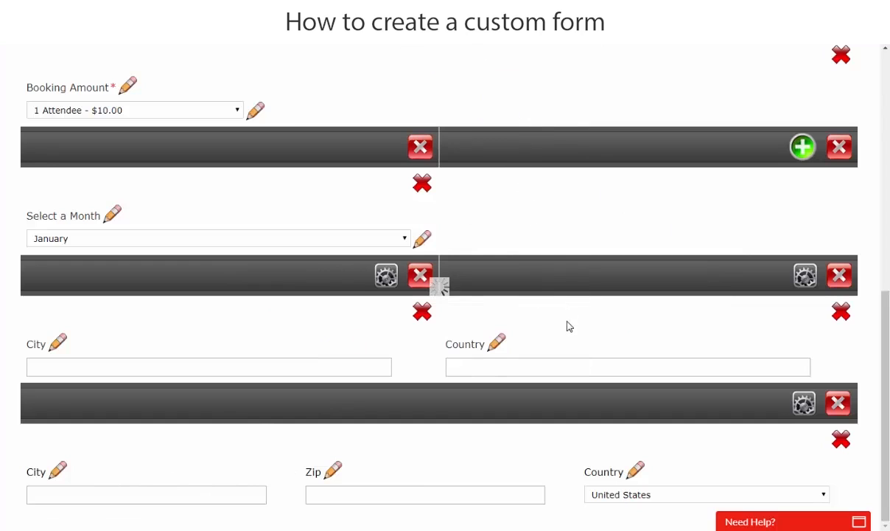
pyautogui.click(837, 274)
pyautogui.click(507, 100)
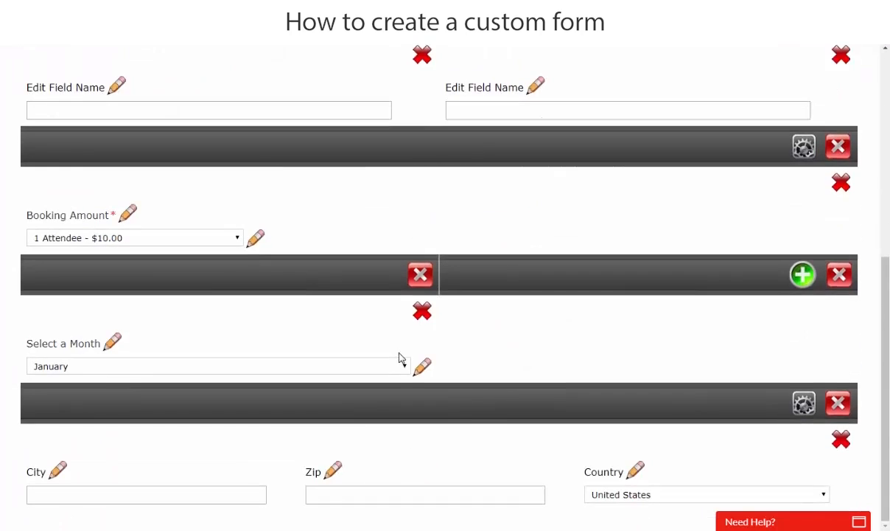
# Add a Two Columns content row to the form.
pyautogui.scroll(4, 360, 318)
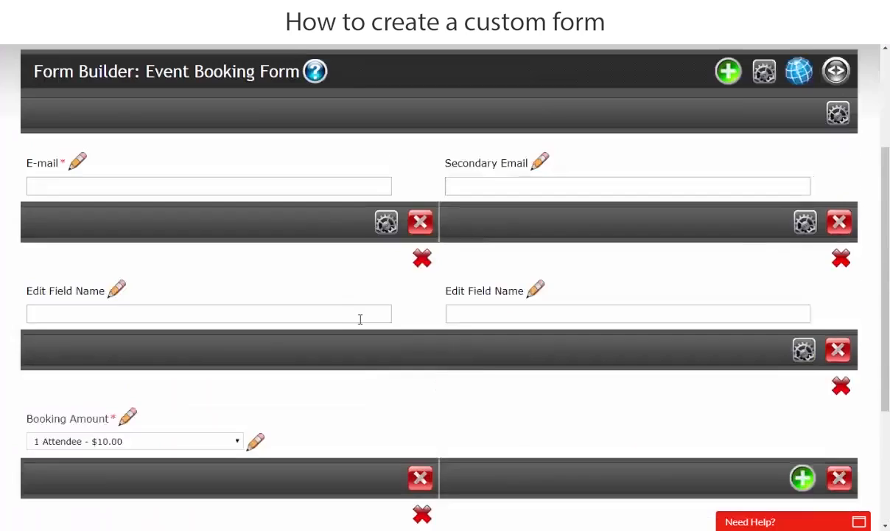
pyautogui.scroll(1, 390, 310)
pyautogui.scroll(-2, 441, 302)
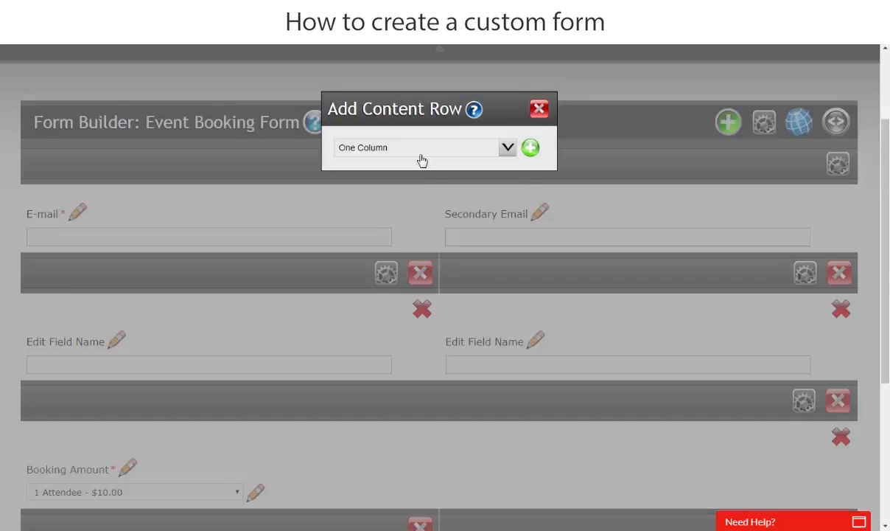
pyautogui.click(419, 155)
pyautogui.click(417, 173)
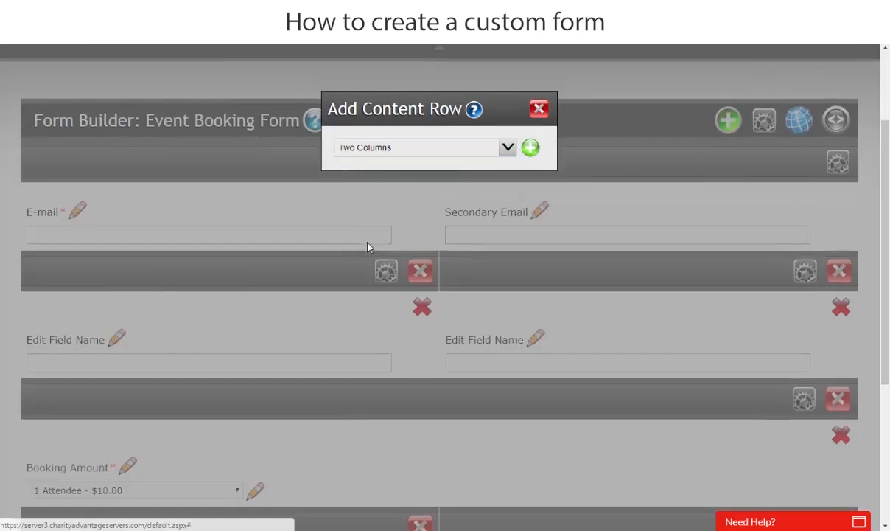
pyautogui.scroll(-3, 361, 280)
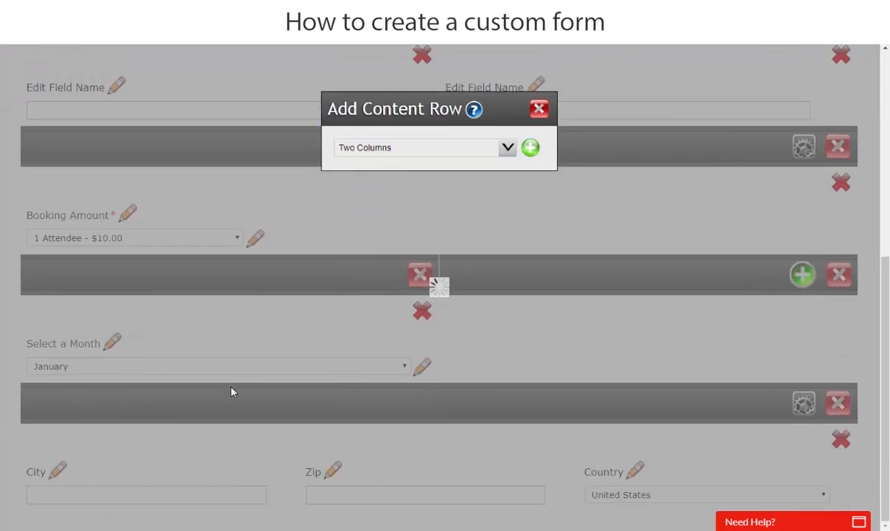
# Add a custom Textbox field to each of the two columns in the new row below the address field.
pyautogui.scroll(-4, 233, 389)
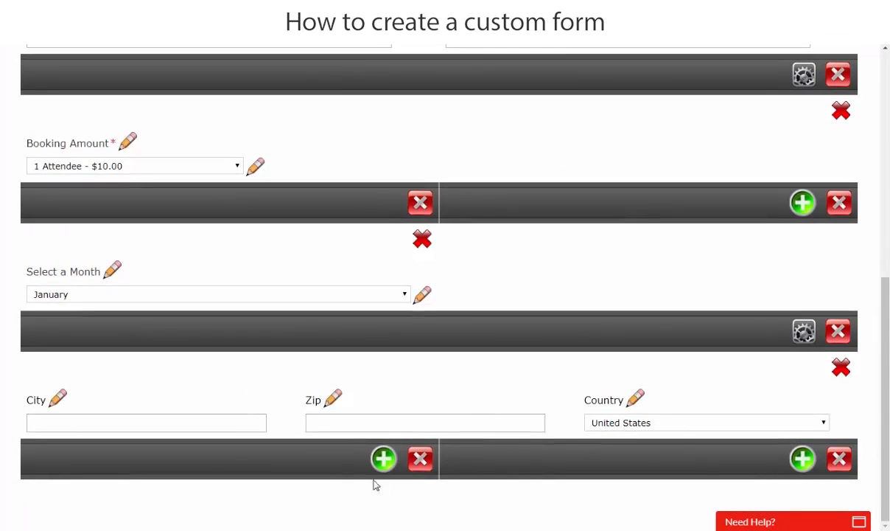
pyautogui.click(383, 458)
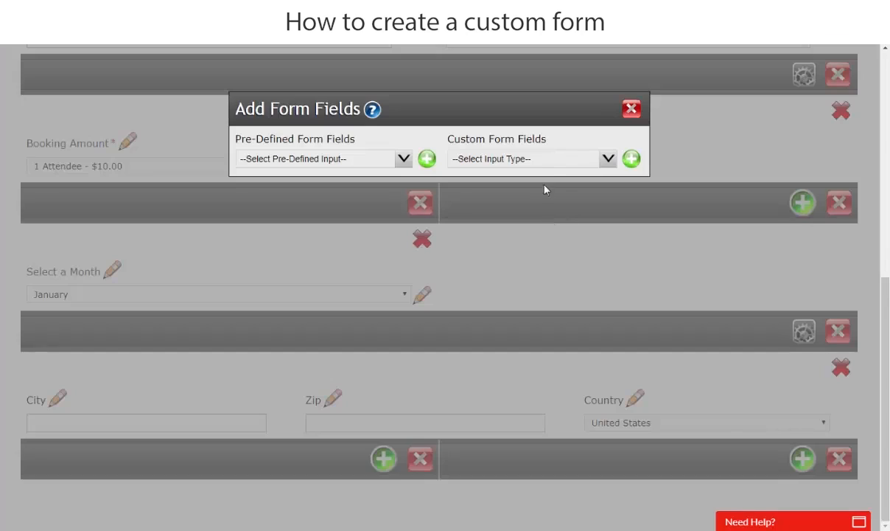
pyautogui.click(528, 159)
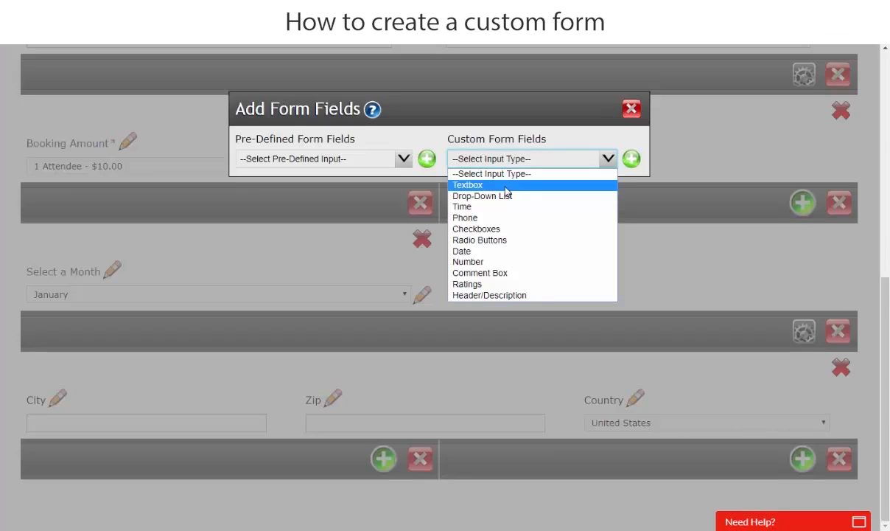
pyautogui.click(516, 185)
pyautogui.click(631, 159)
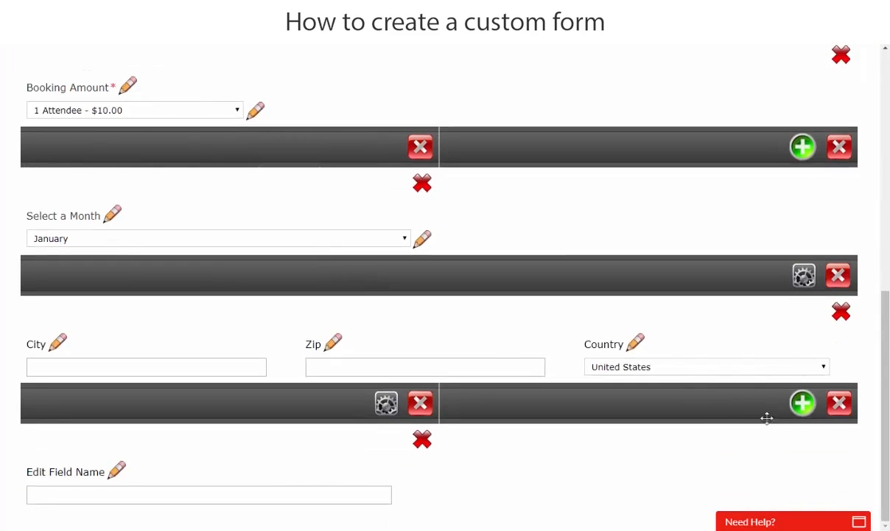
pyautogui.click(803, 402)
pyautogui.click(535, 162)
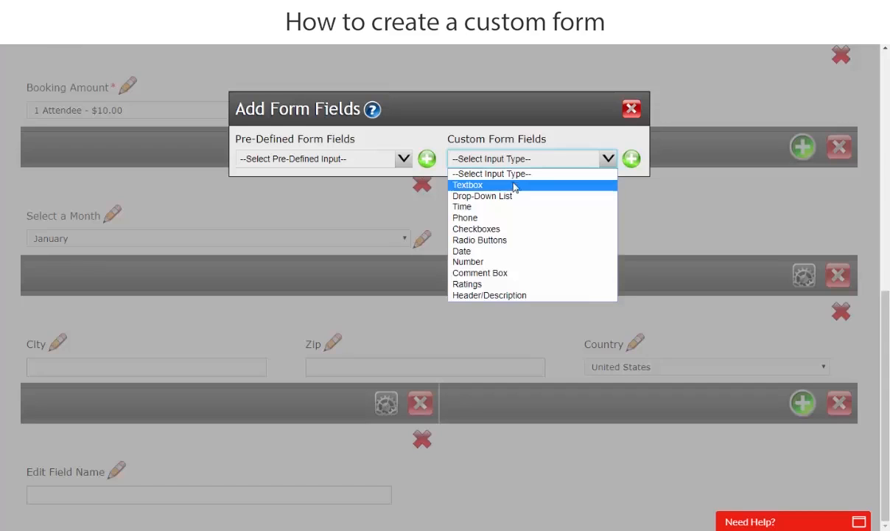
pyautogui.click(514, 185)
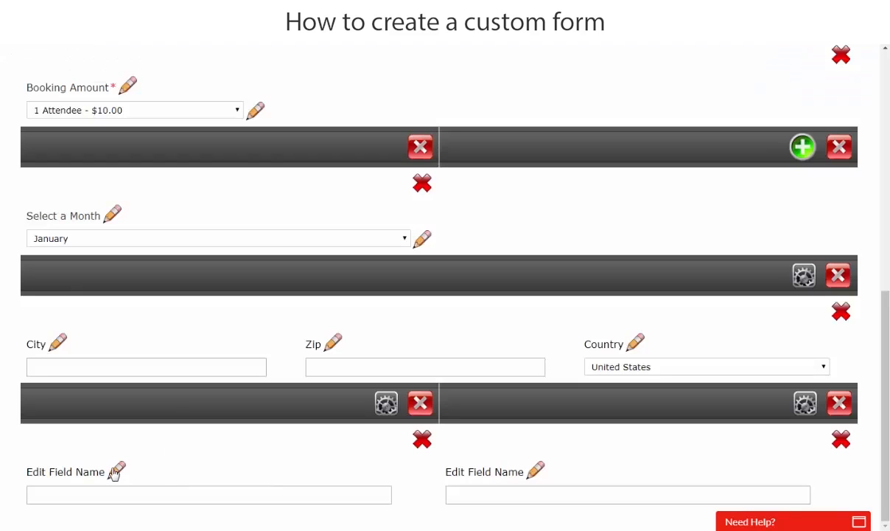
# Rename the first textbox in the new row to "Telephone Number" and save the name.
pyautogui.click(118, 472)
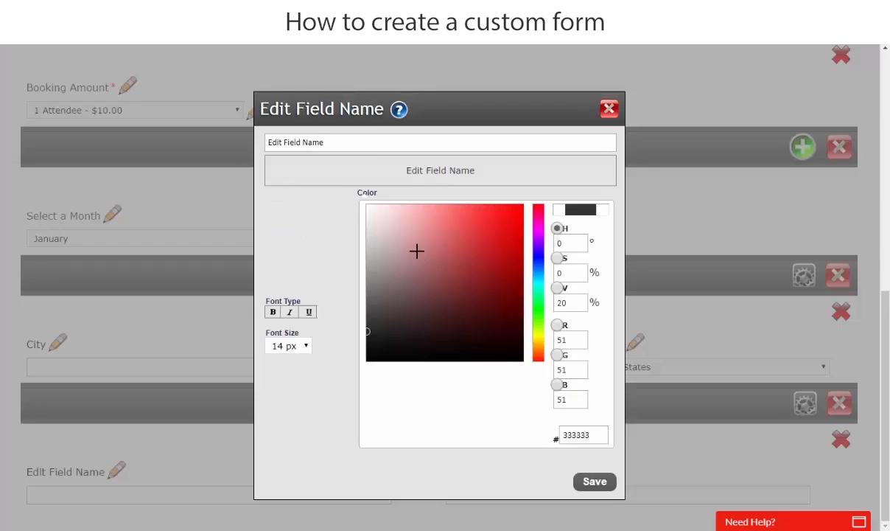
pyautogui.moveTo(326, 141); pyautogui.dragTo(226, 143)
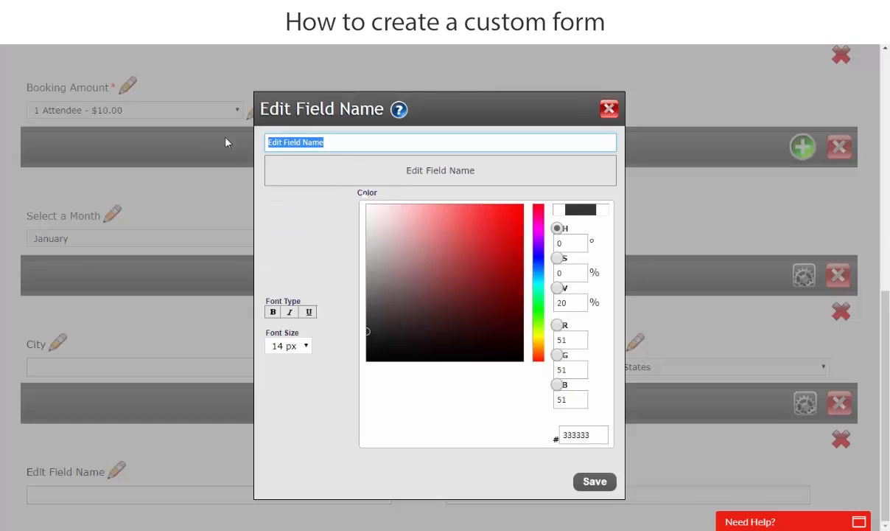
pyautogui.write('Tele')
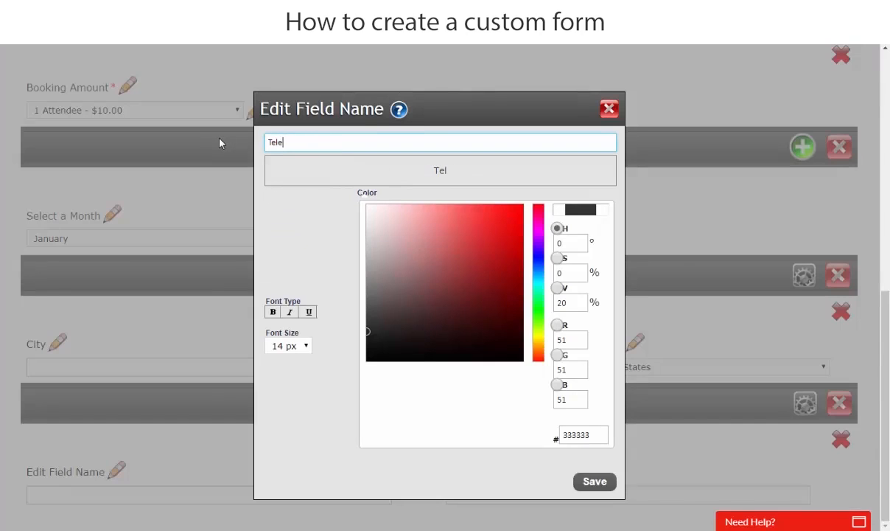
pyautogui.write('phone Number')
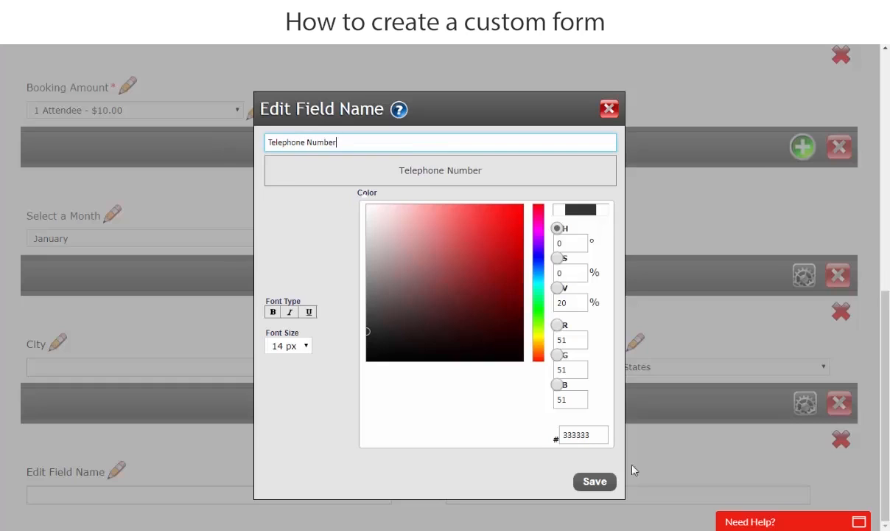
pyautogui.click(595, 482)
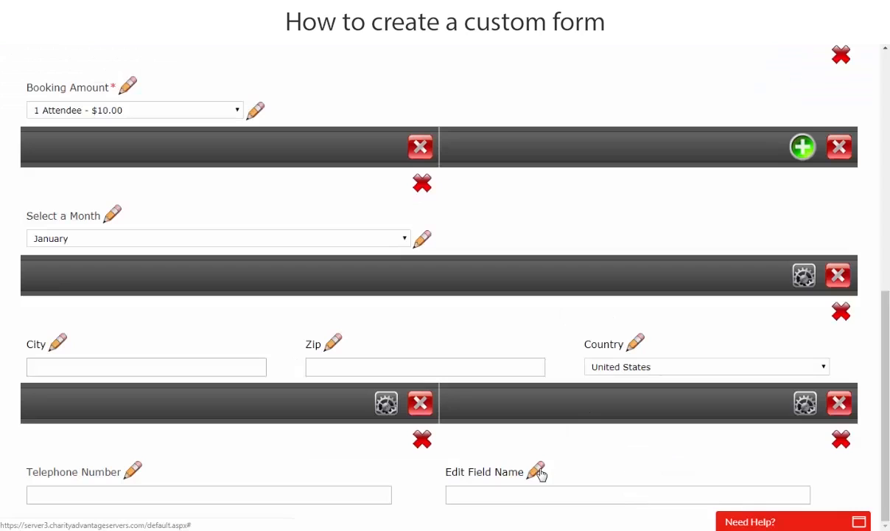
# Rename the second textbox beside Telephone Number to "Organization Name" and save the name.
pyautogui.click(541, 473)
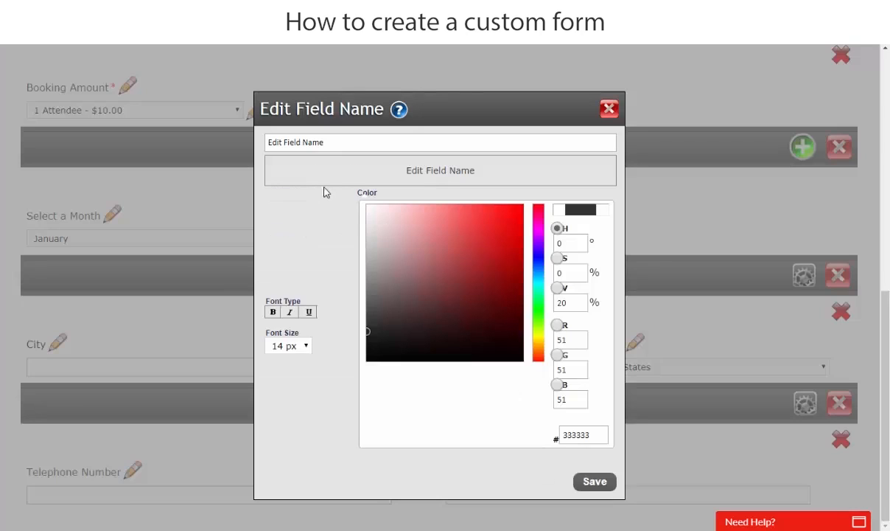
pyautogui.moveTo(310, 140); pyautogui.dragTo(51, 197)
pyautogui.write('O')
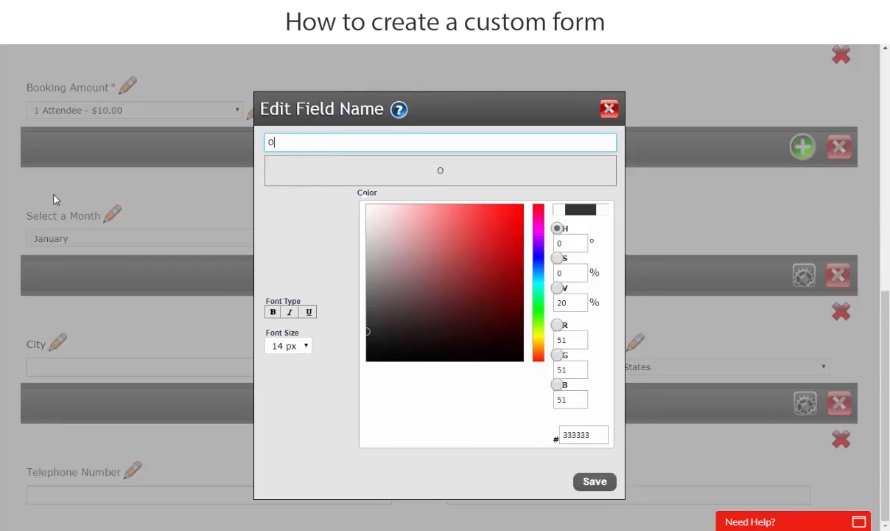
pyautogui.write('rganization ')
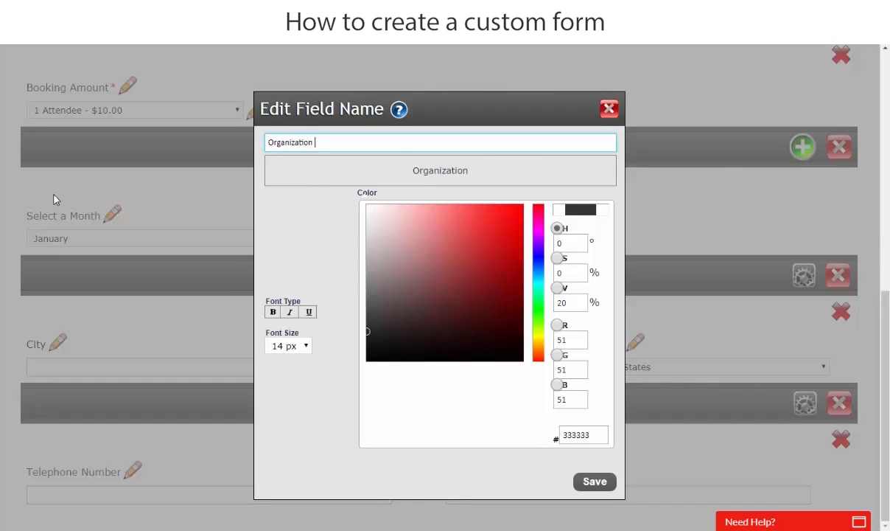
pyautogui.write('Name')
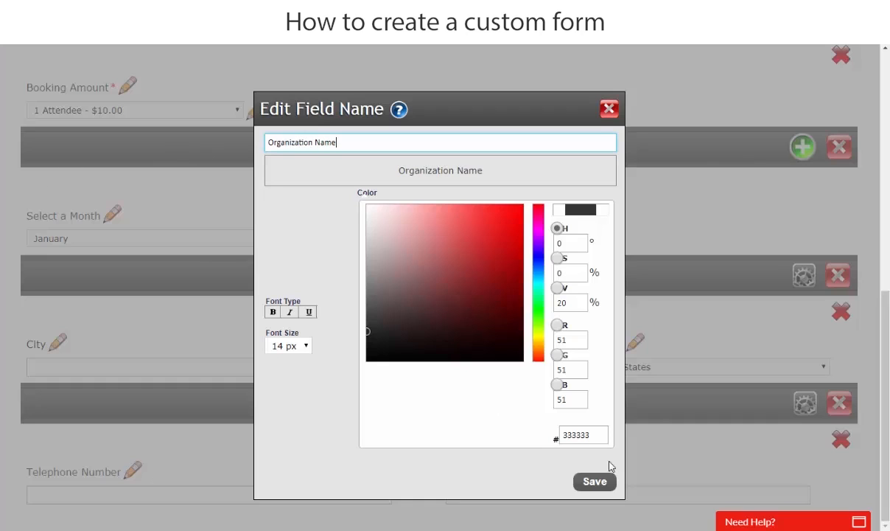
pyautogui.click(596, 482)
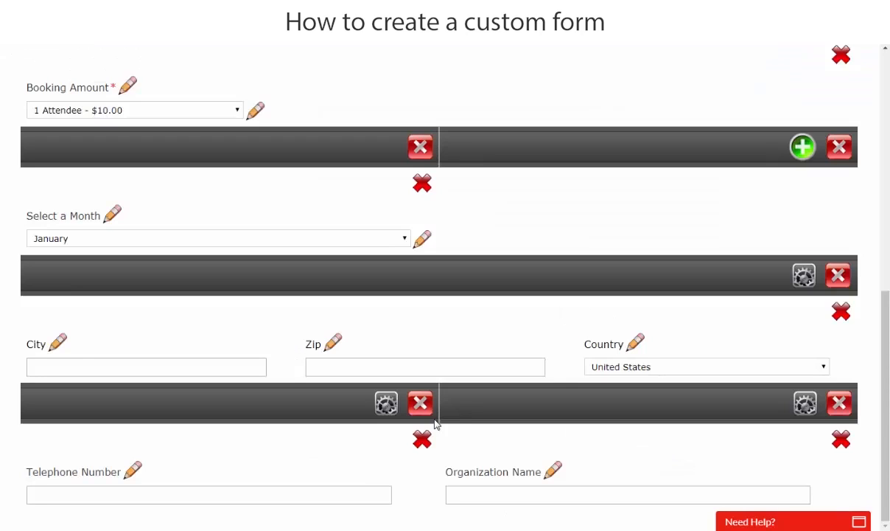
# Disable the Secondary Email field in the settings of the form's e-mail row.
pyautogui.scroll(5, 308, 337)
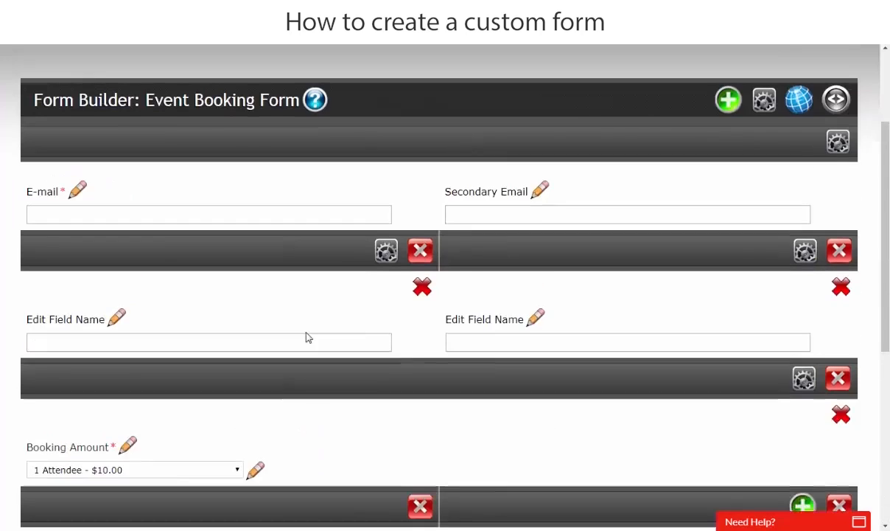
pyautogui.scroll(2, 309, 337)
pyautogui.scroll(-2, 169, 364)
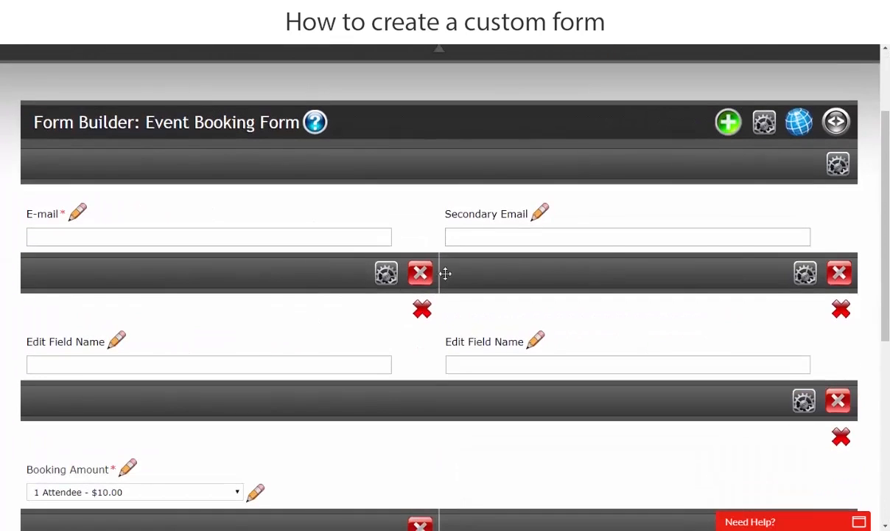
pyautogui.scroll(1, 755, 231)
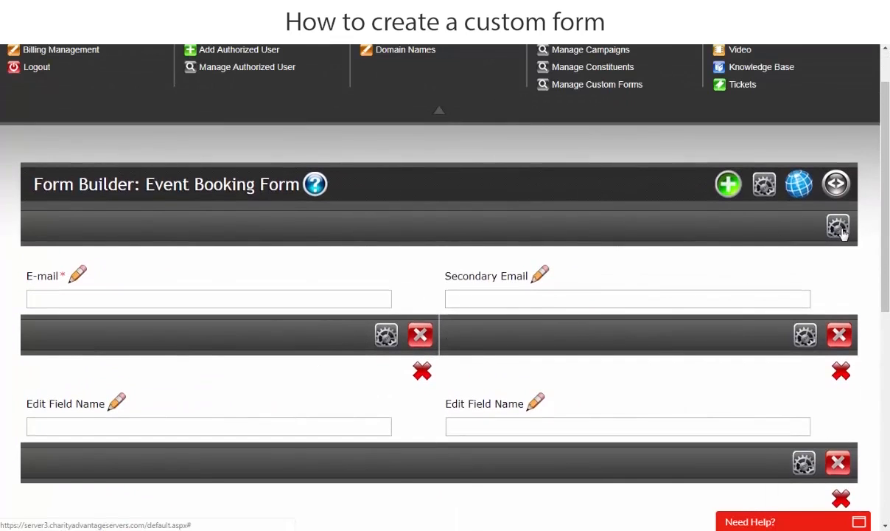
pyautogui.click(839, 229)
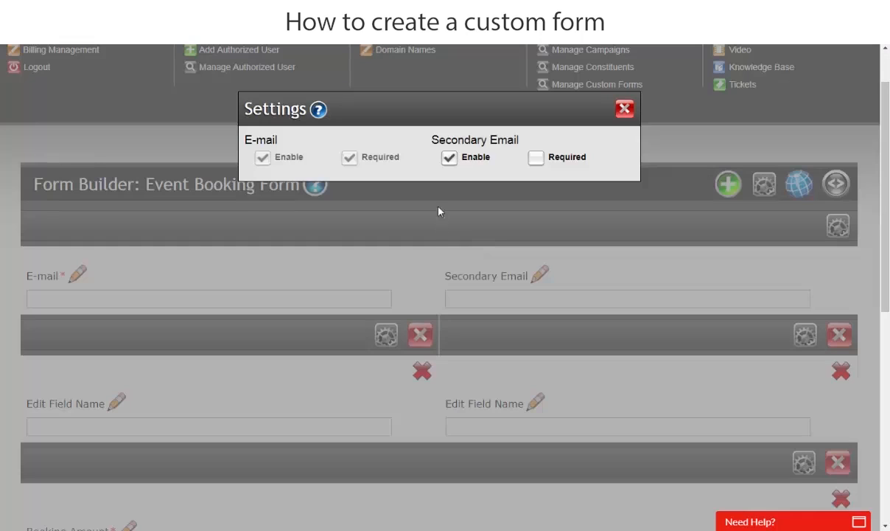
pyautogui.click(451, 158)
pyautogui.click(625, 110)
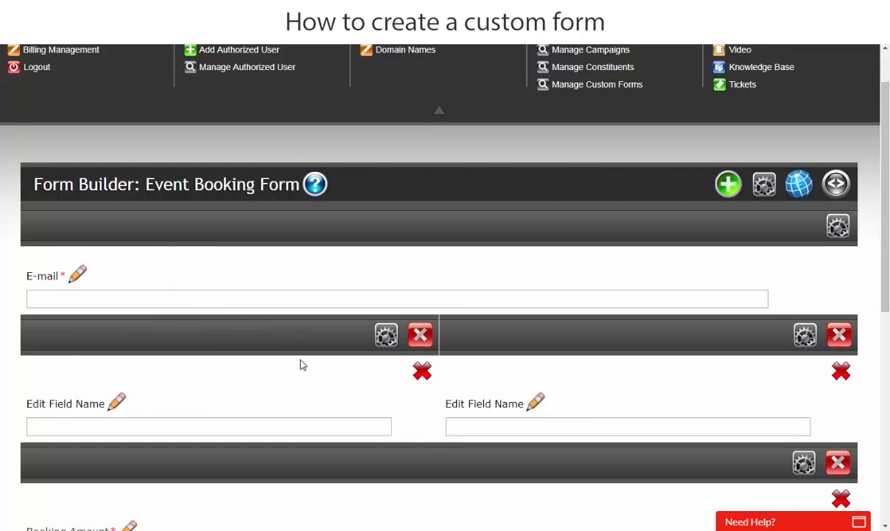
# Rename the first textbox in the row below the E-mail field to "First Name" and save the name.
pyautogui.scroll(-2, 301, 365)
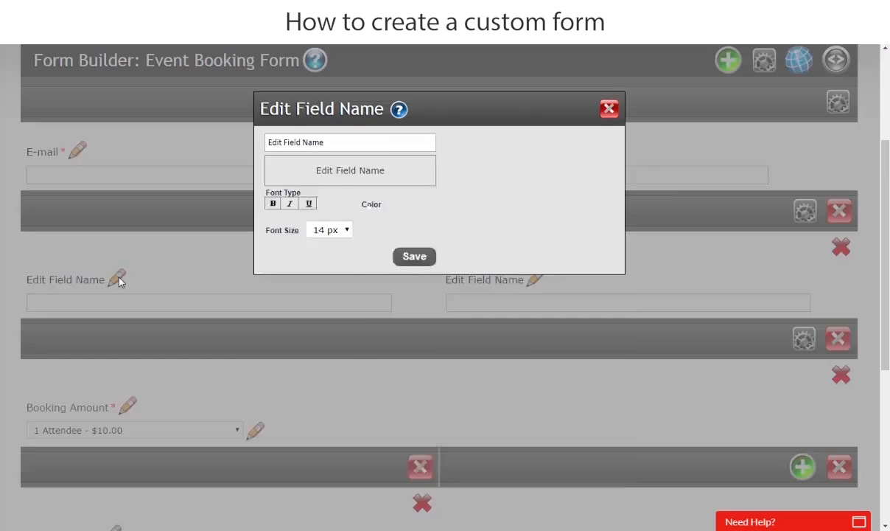
pyautogui.moveTo(301, 142); pyautogui.dragTo(264, 140)
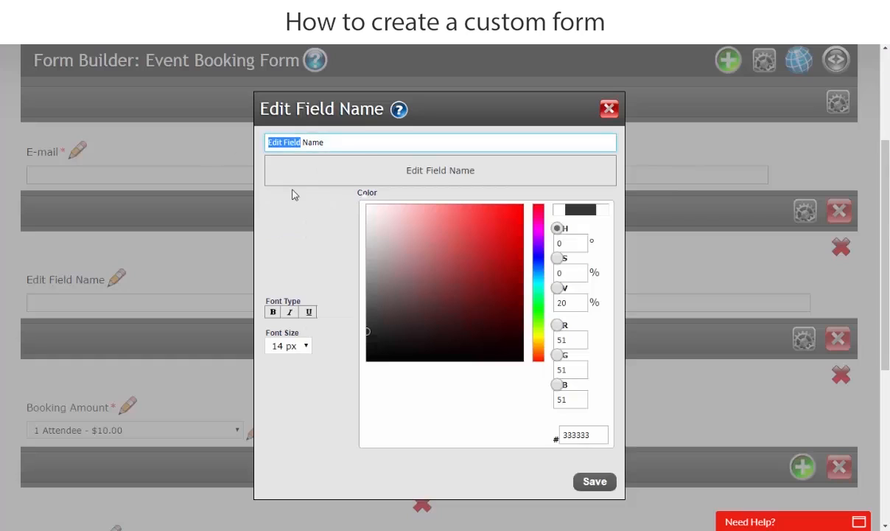
pyautogui.write('First')
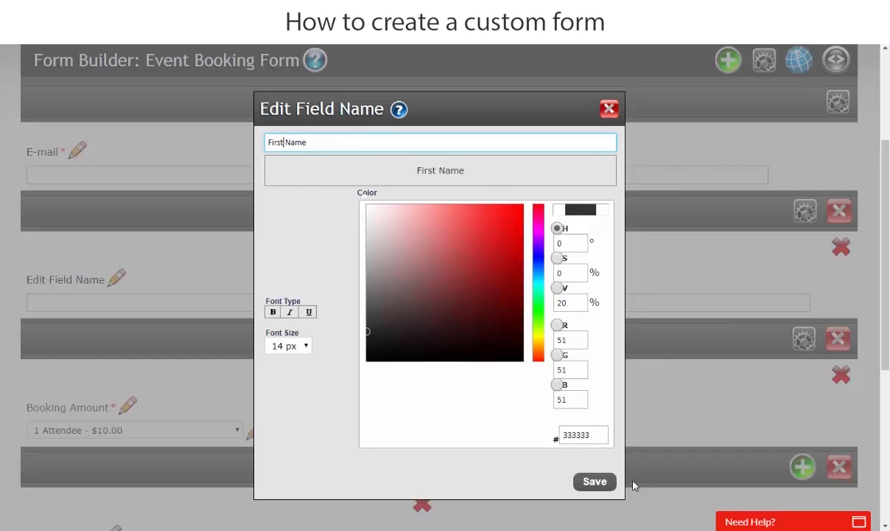
pyautogui.click(611, 481)
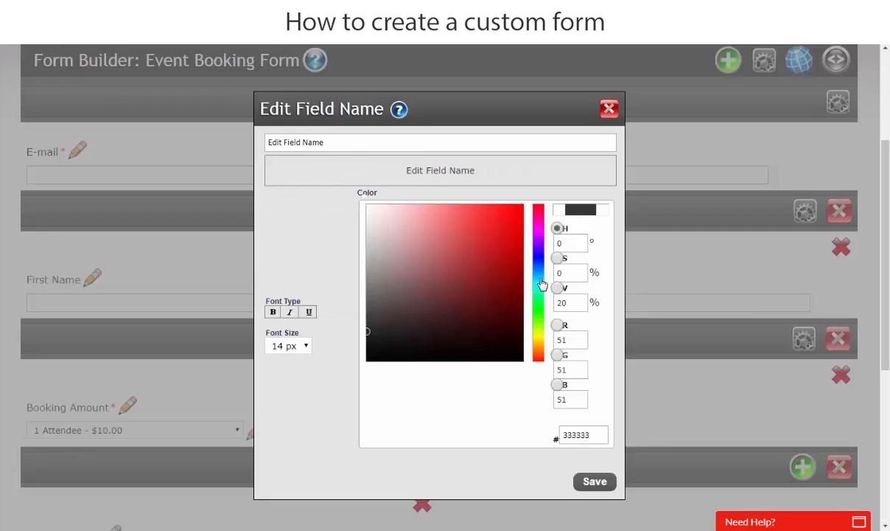
# Rename the second textbox in the First Name row to "Last Name" and save the name.
pyautogui.moveTo(303, 142); pyautogui.dragTo(212, 131)
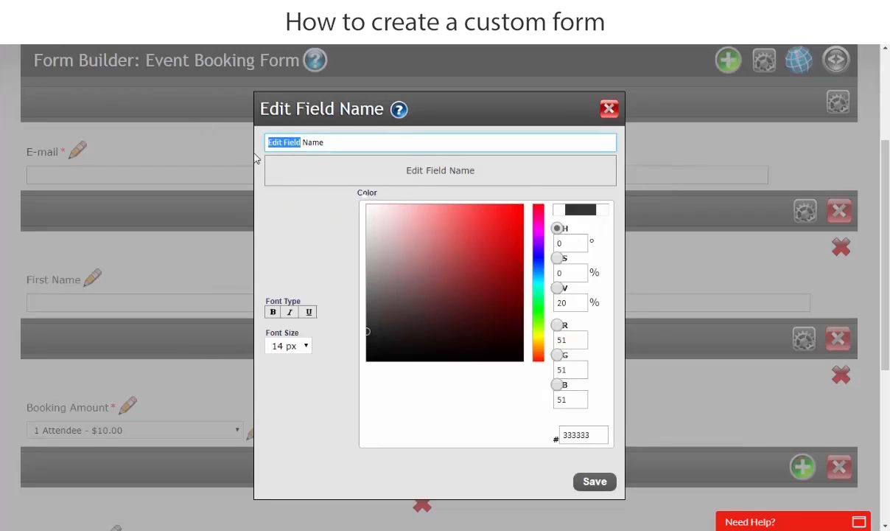
pyautogui.write('Last')
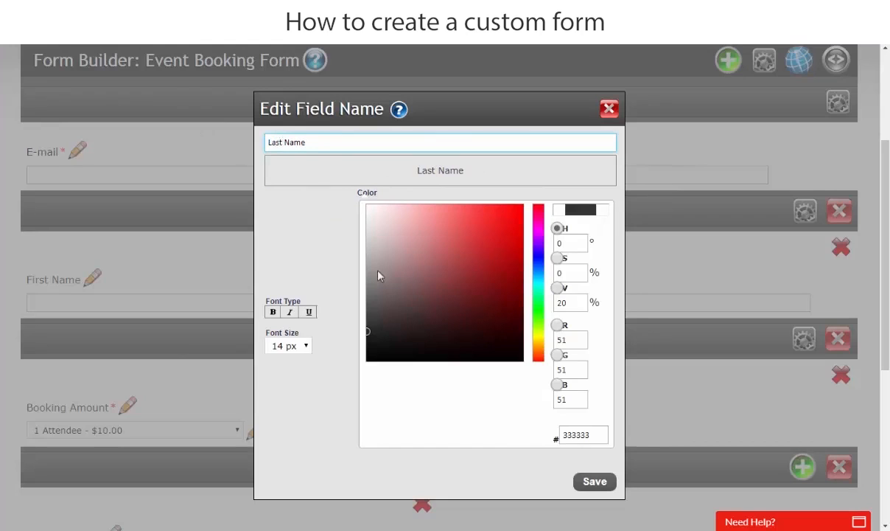
pyautogui.click(593, 488)
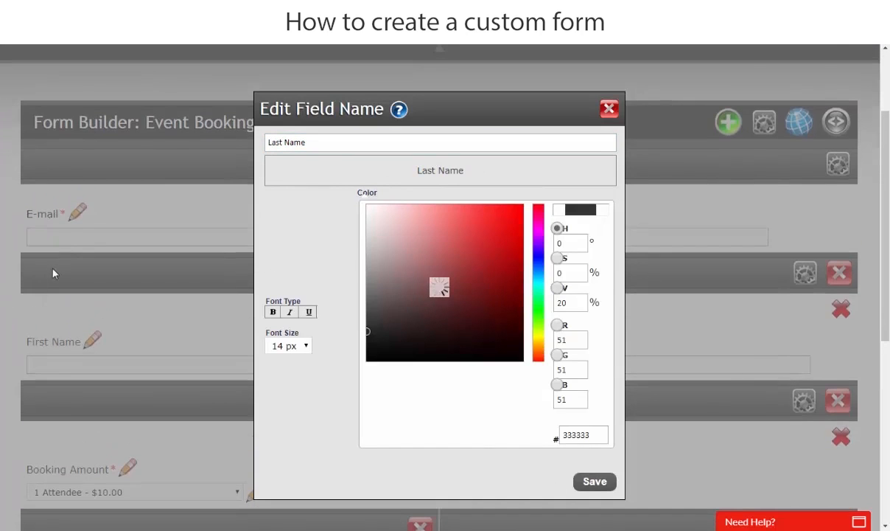
# Move the First Name and Last Name row above the E-mail row and look over the whole form.
pyautogui.scroll(3, 157, 288)
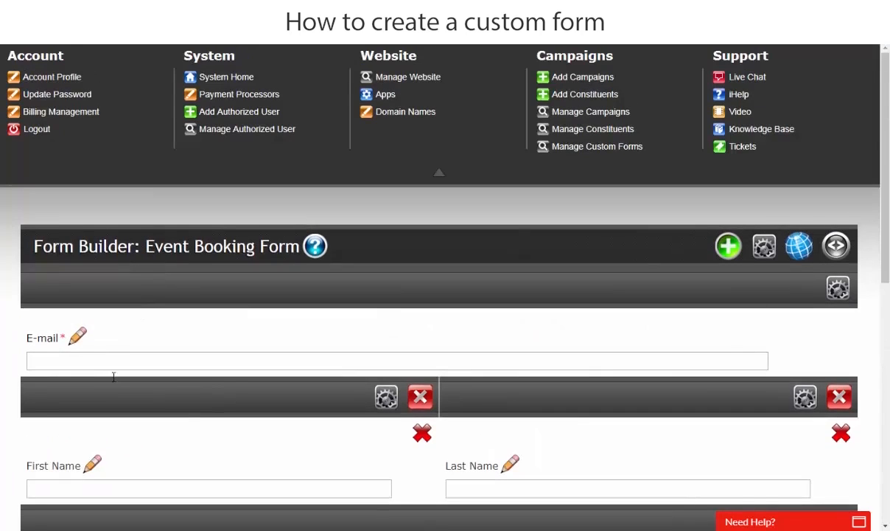
pyautogui.moveTo(200, 392); pyautogui.dragTo(201, 267)
pyautogui.scroll(-7, 519, 382)
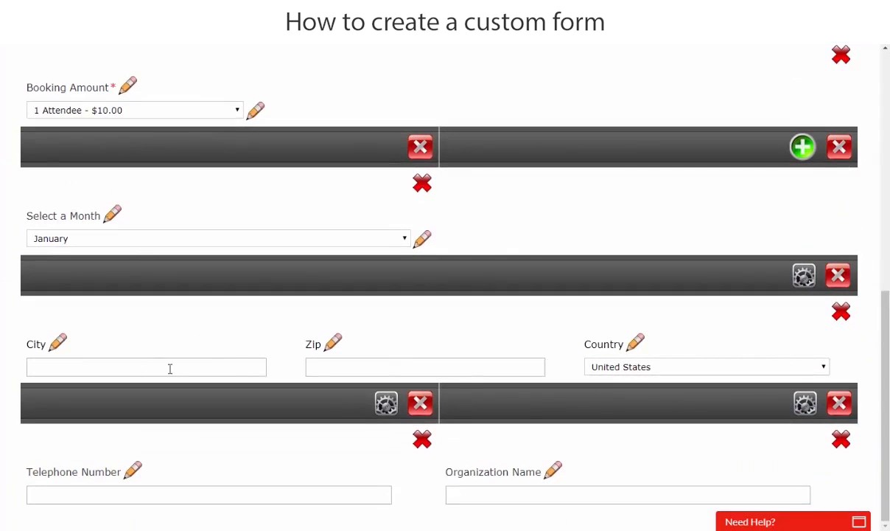
pyautogui.scroll(7, 535, 389)
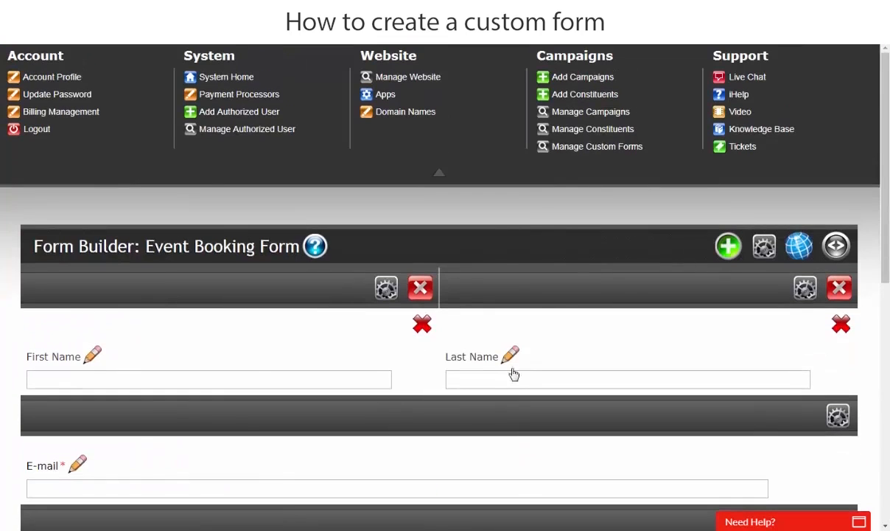
# Open the Donation Form for editing from the list of custom forms.
pyautogui.click(545, 151)
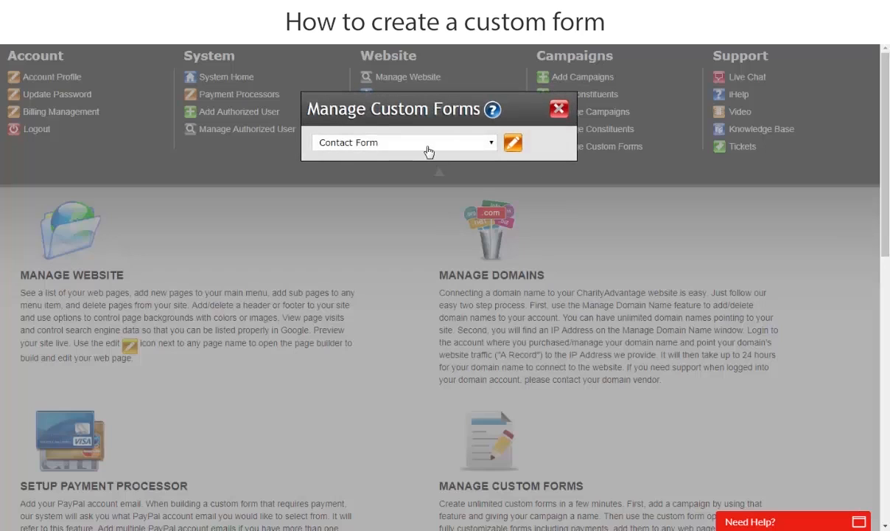
pyautogui.click(423, 144)
pyautogui.click(411, 179)
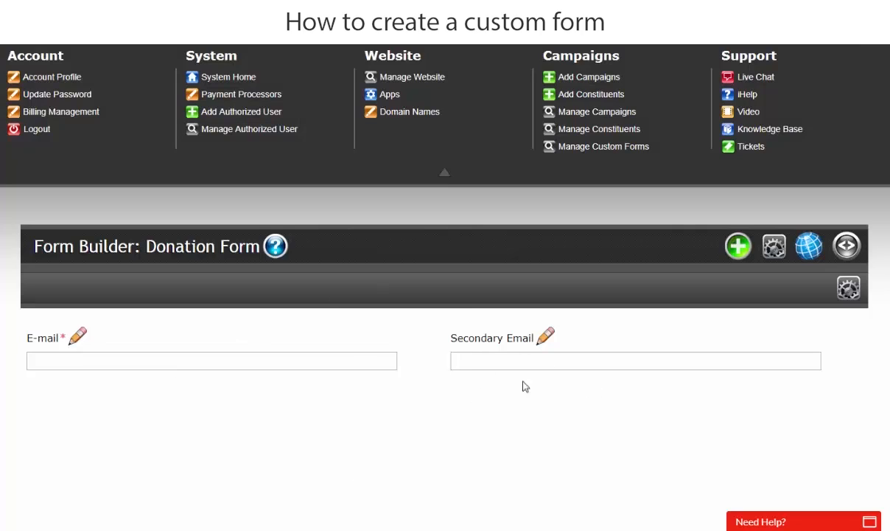
# Add a One Column content row below the e-mail fields of the Donation Form.
pyautogui.click(737, 247)
pyautogui.click(423, 152)
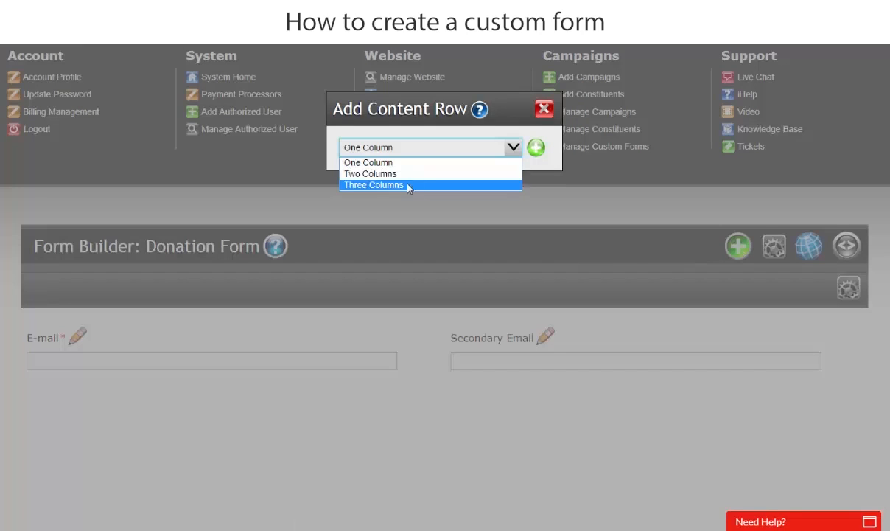
pyautogui.click(394, 163)
pyautogui.click(536, 147)
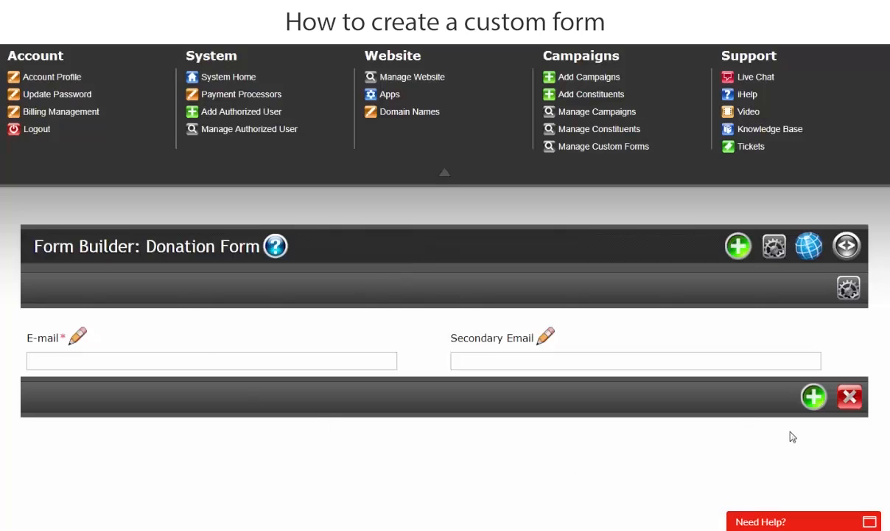
# Add the pre-defined Name field to the new row and disable its Middle Name.
pyautogui.click(106, 297)
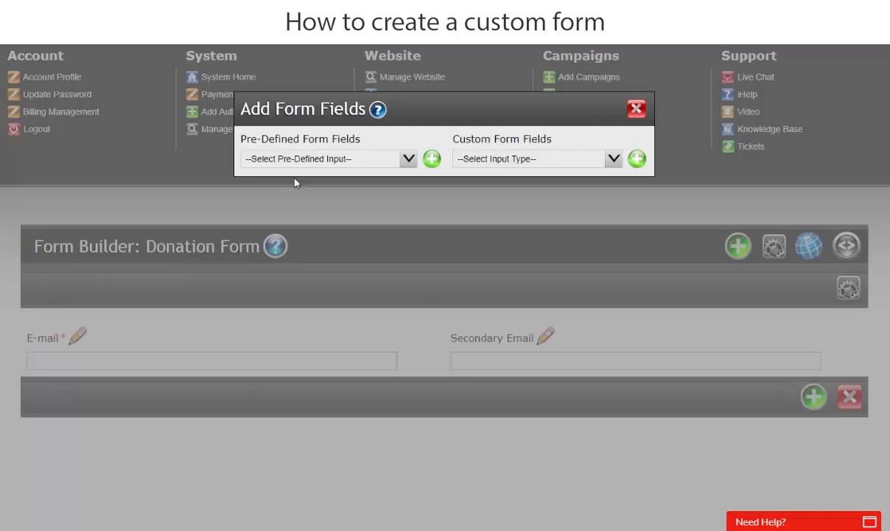
pyautogui.click(288, 161)
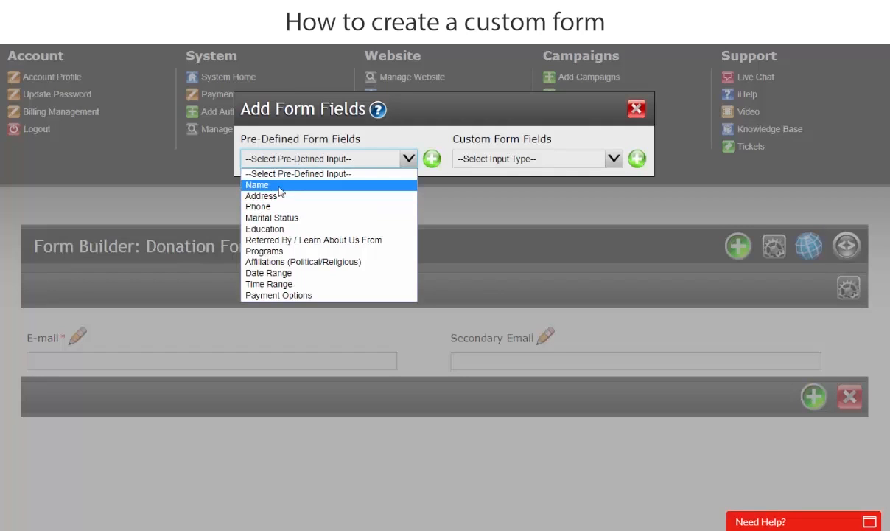
pyautogui.click(280, 192)
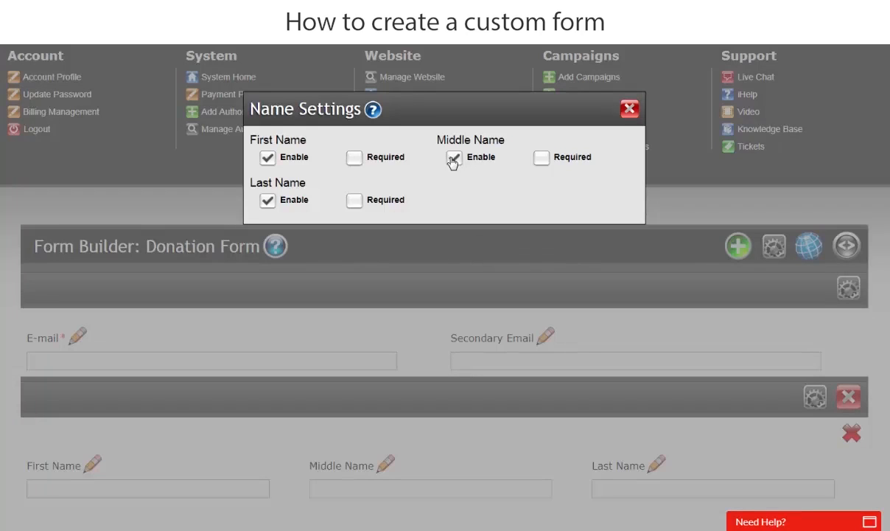
pyautogui.click(453, 158)
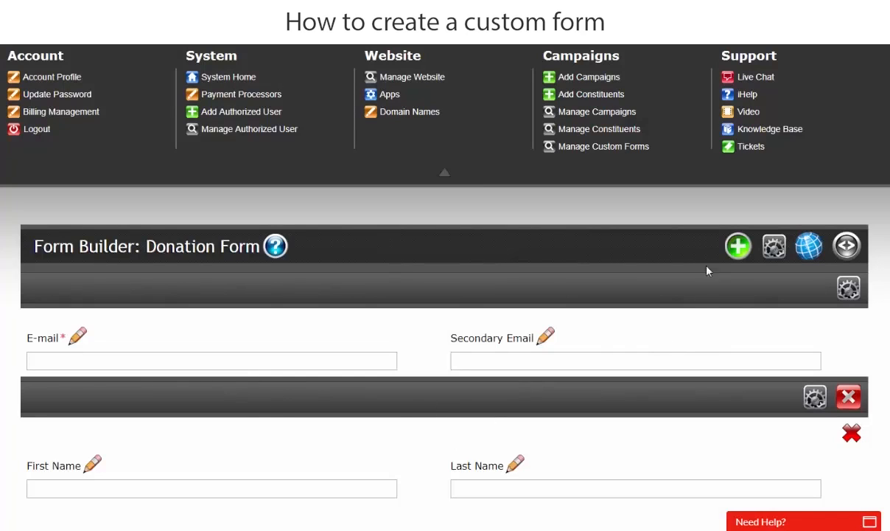
# Add a One Column content row below the name fields and place the pre-defined Payment Options field in it, closing its settings.
pyautogui.click(734, 249)
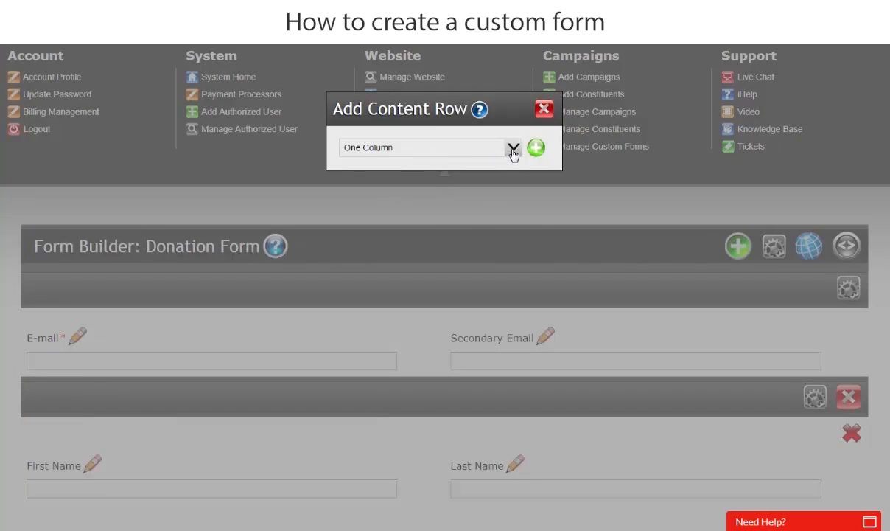
pyautogui.click(535, 147)
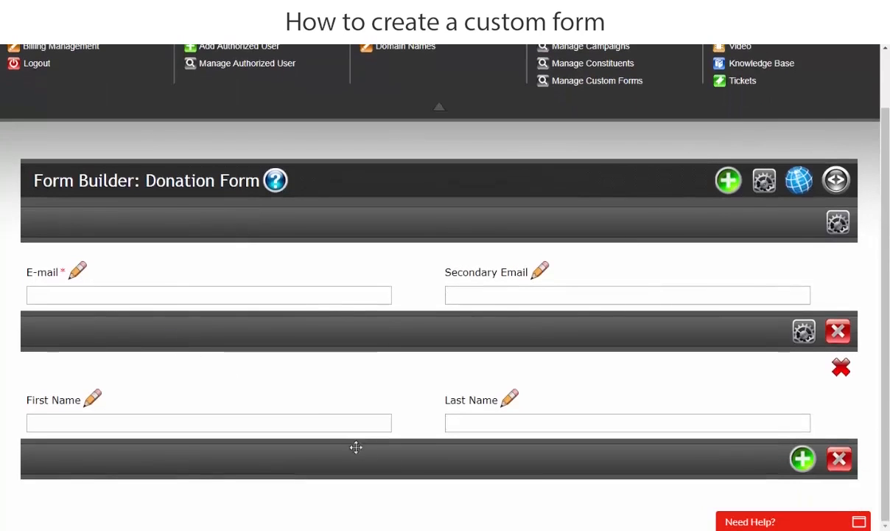
pyautogui.click(801, 457)
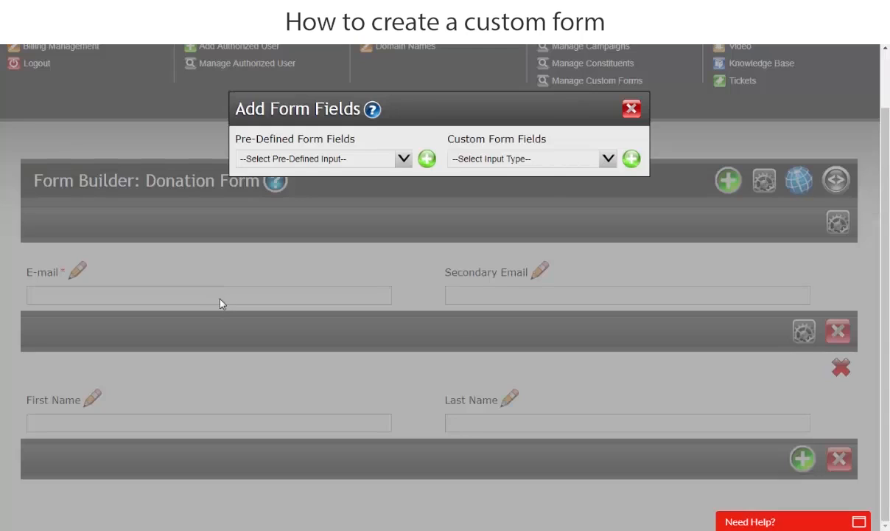
pyautogui.click(270, 160)
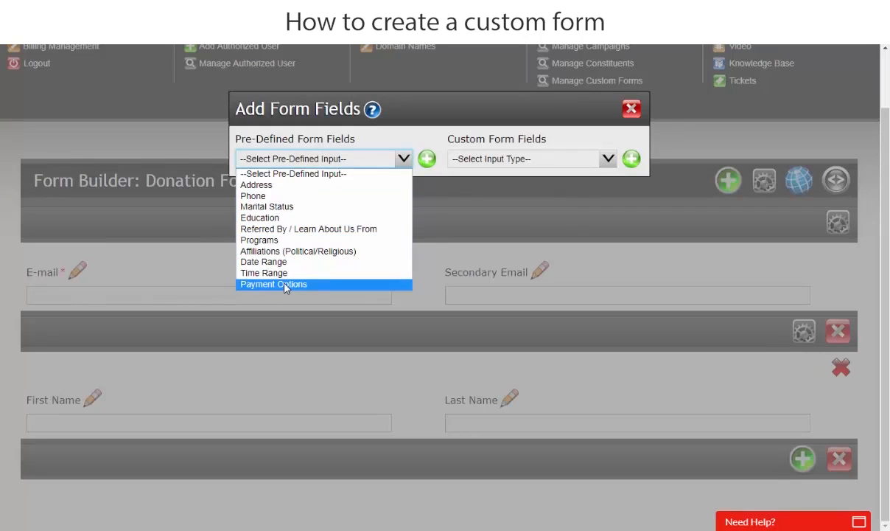
pyautogui.click(286, 285)
pyautogui.click(425, 159)
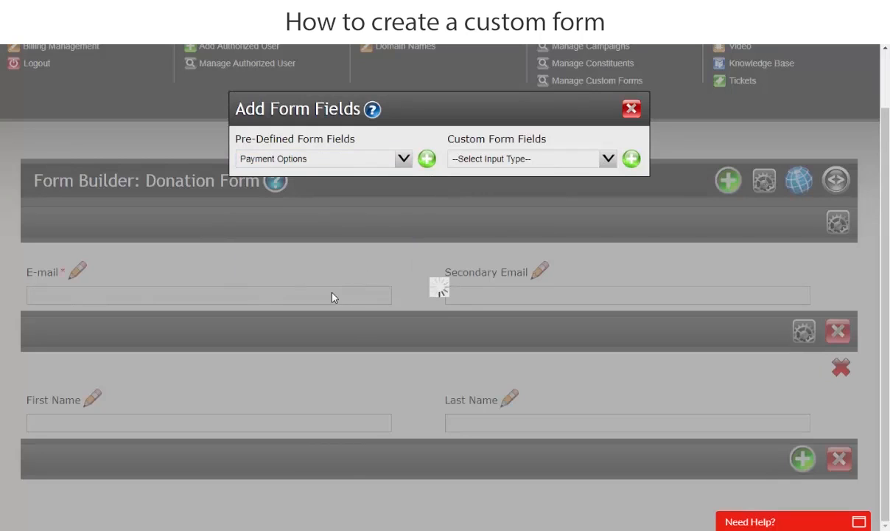
pyautogui.scroll(-1, 291, 345)
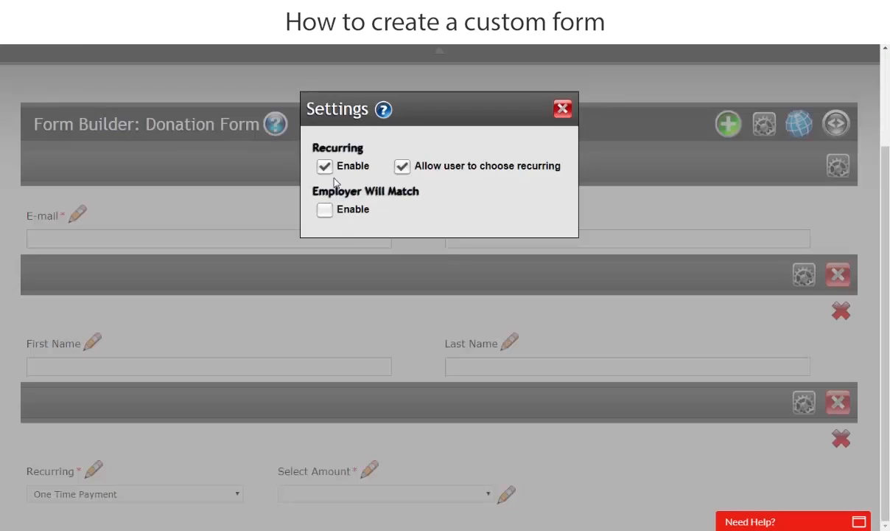
pyautogui.click(563, 115)
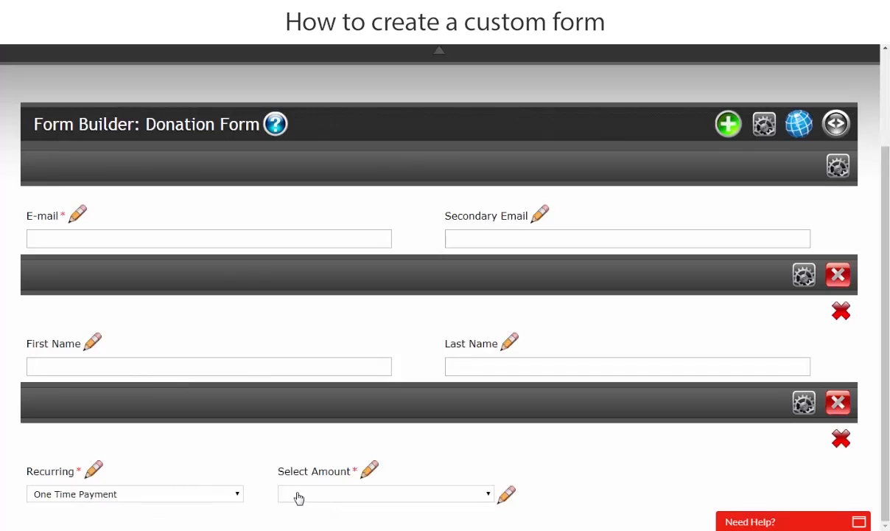
# Add three choices to the Select Amount field: Option 1 at 50, Option 2 at 100 and Option 3 at 150.
pyautogui.click(495, 492)
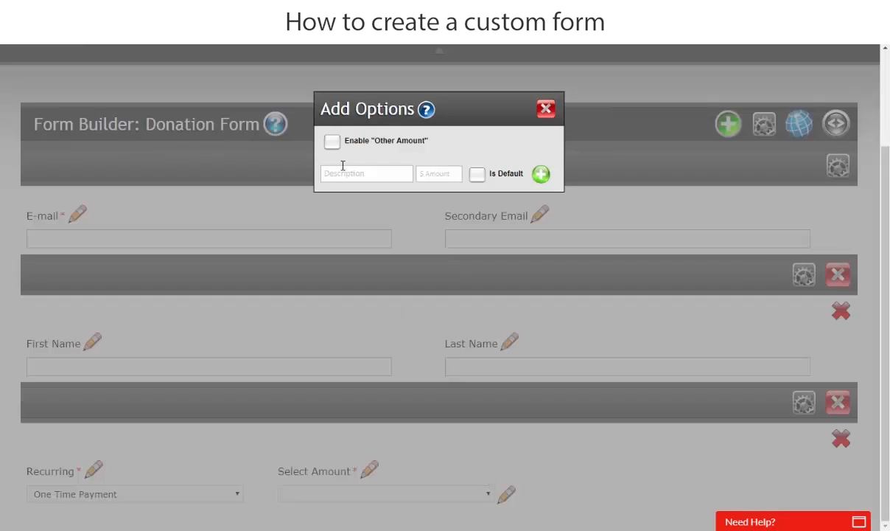
pyautogui.write('Option 1')
pyautogui.click(542, 174)
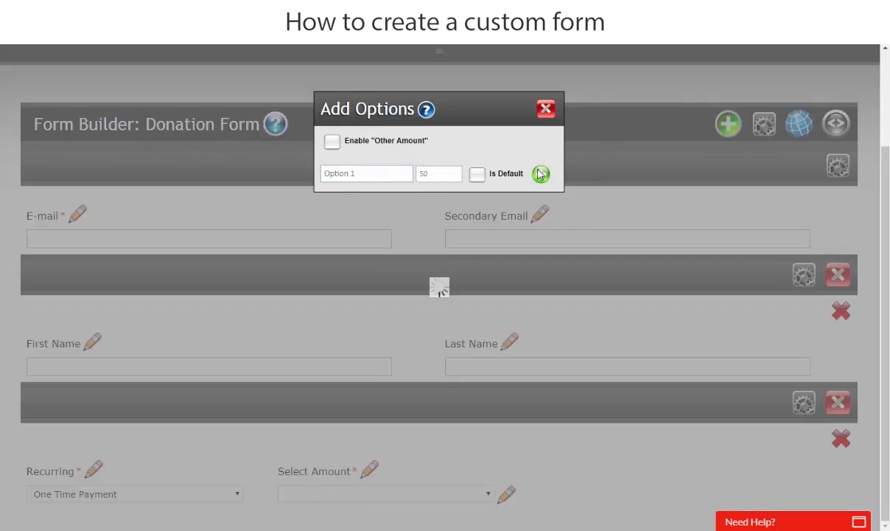
pyautogui.write('Opt')
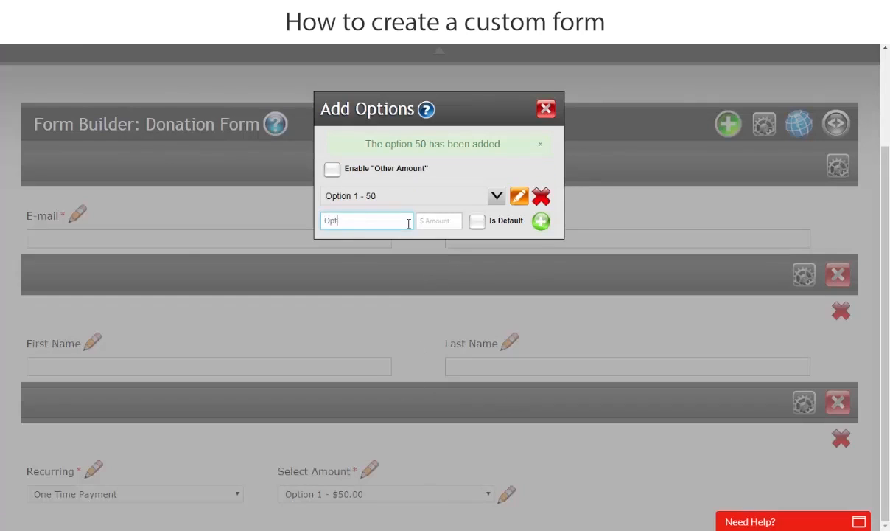
pyautogui.write('ion 2')
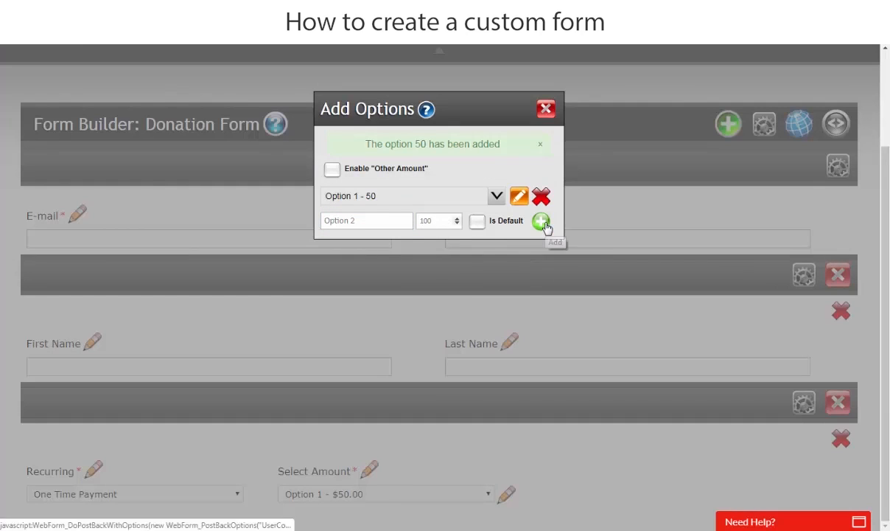
pyautogui.click(544, 224)
pyautogui.click(369, 221)
pyautogui.write('Op')
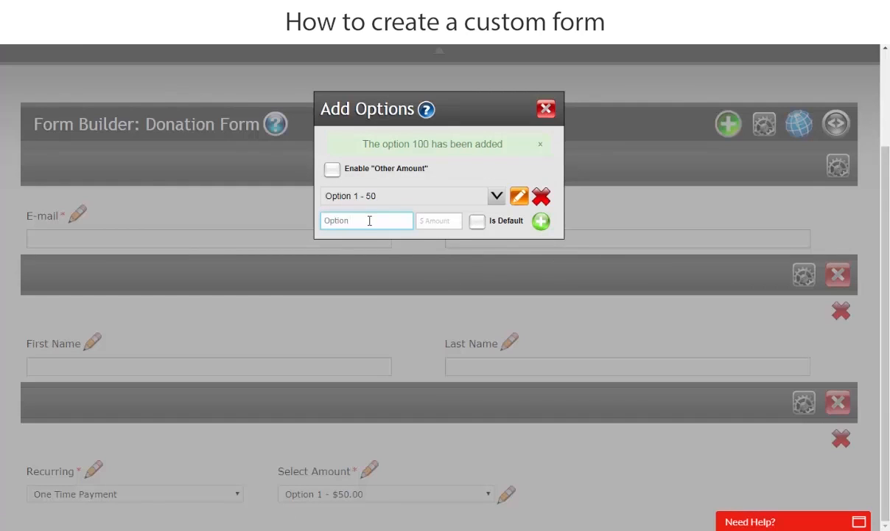
pyautogui.write('150')
pyautogui.click(544, 223)
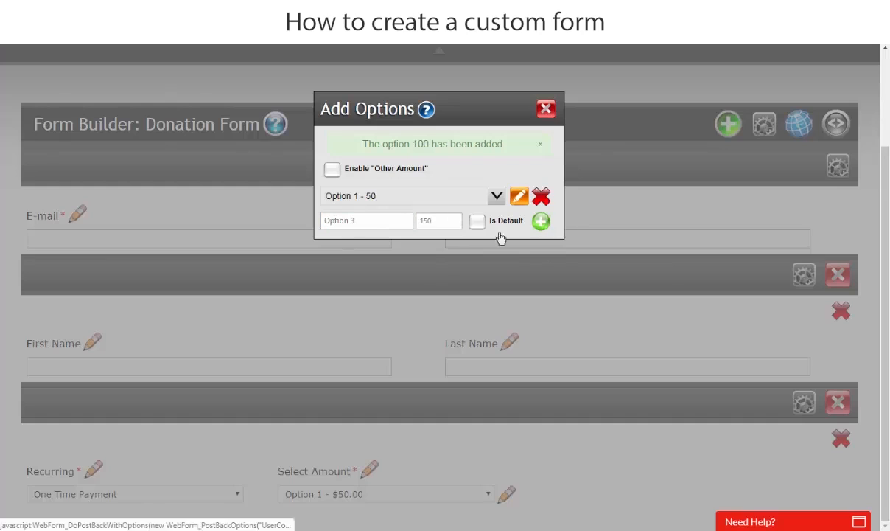
# Enable "Other Amount" for the Select Amount field, close its options and check the list of choices on the form.
pyautogui.click(332, 169)
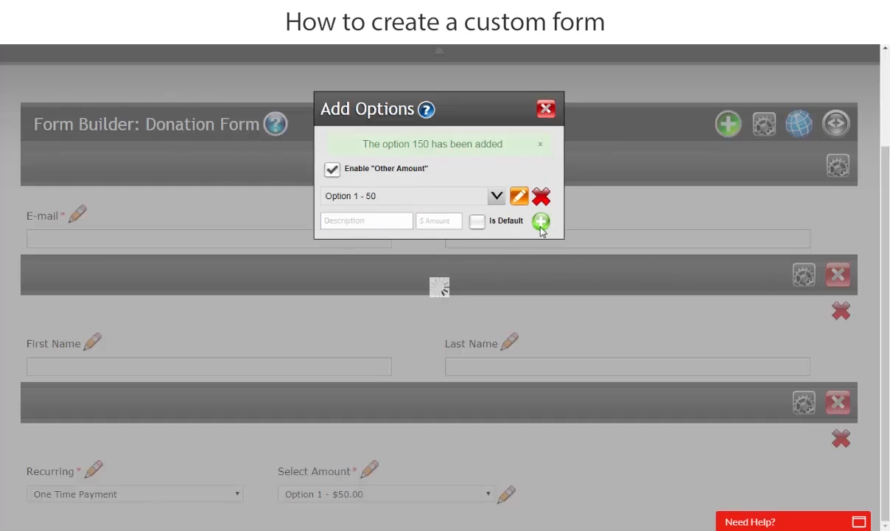
pyautogui.click(545, 109)
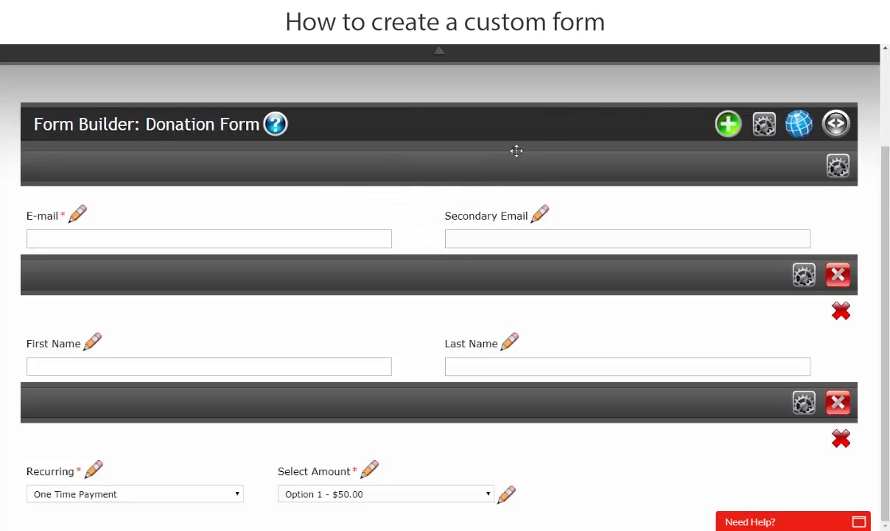
pyautogui.click(415, 494)
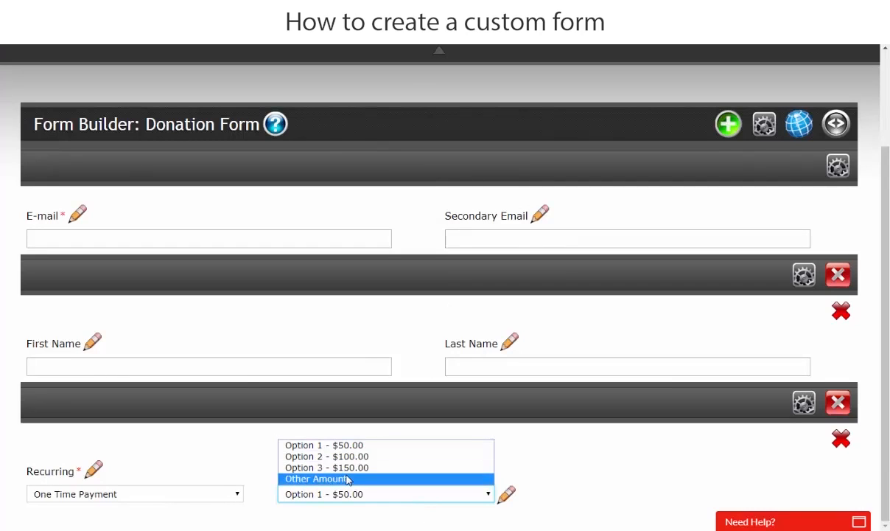
pyautogui.click(148, 325)
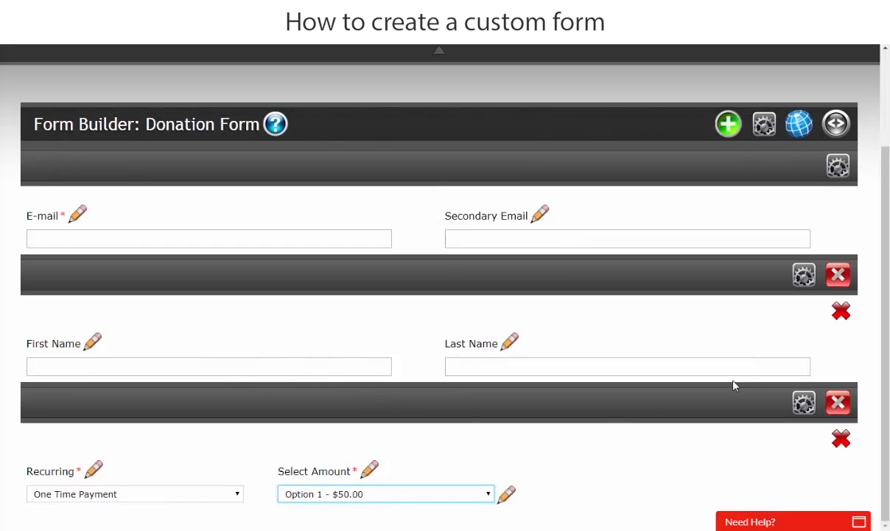
# Add a One Column content row below the payment fields and place the pre-defined Address field in it.
pyautogui.click(729, 125)
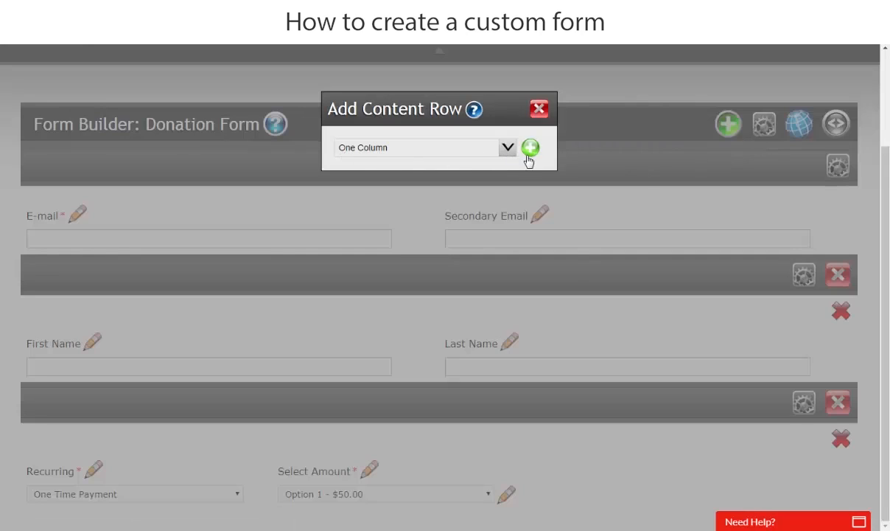
pyautogui.click(529, 150)
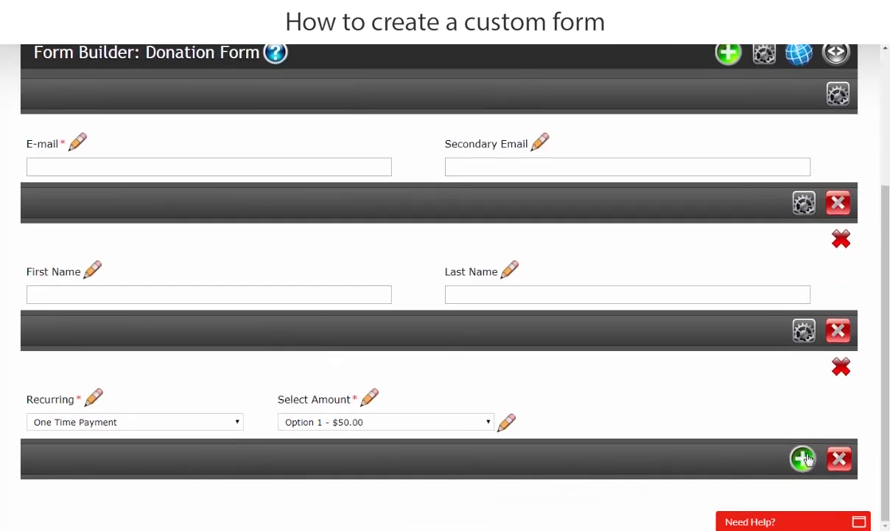
pyautogui.click(802, 459)
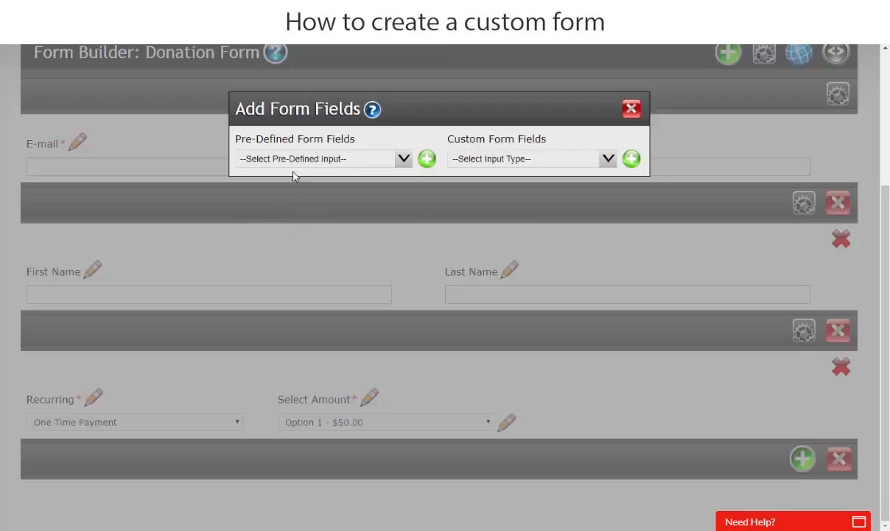
pyautogui.click(292, 162)
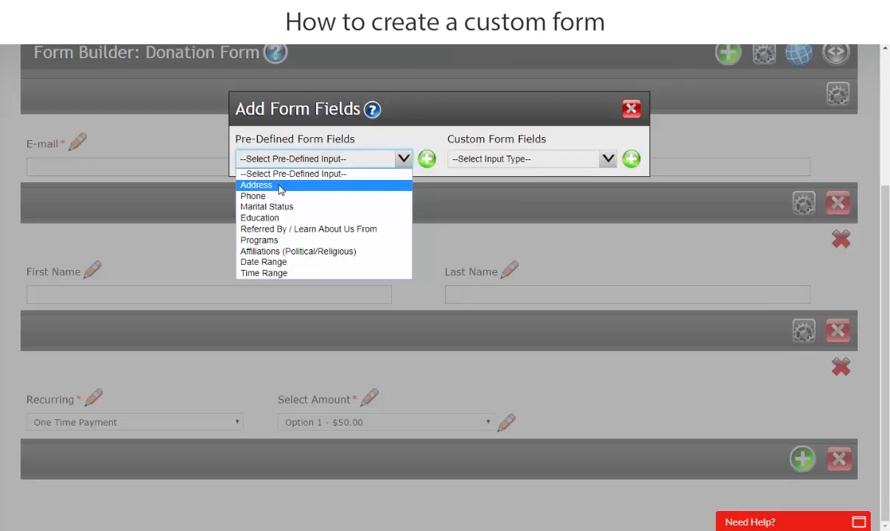
pyautogui.click(280, 184)
pyautogui.click(427, 160)
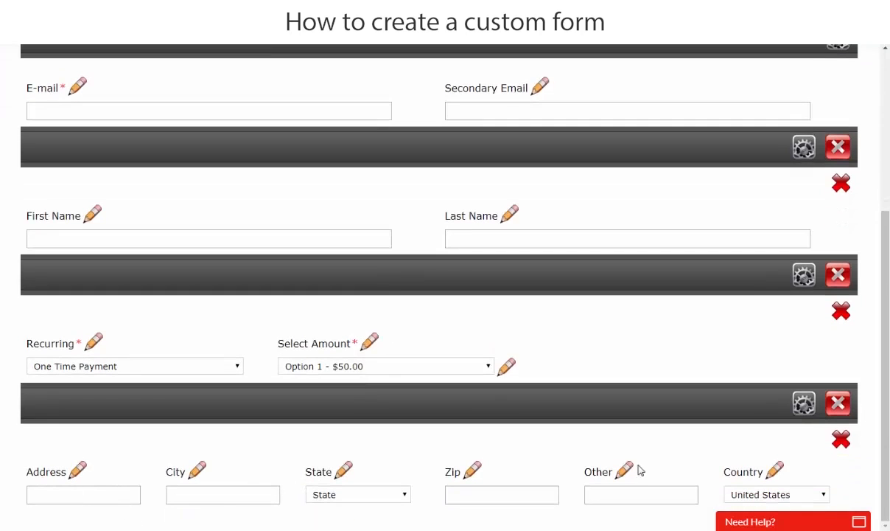
# Disable the Other field in the Address settings and close them.
pyautogui.click(805, 403)
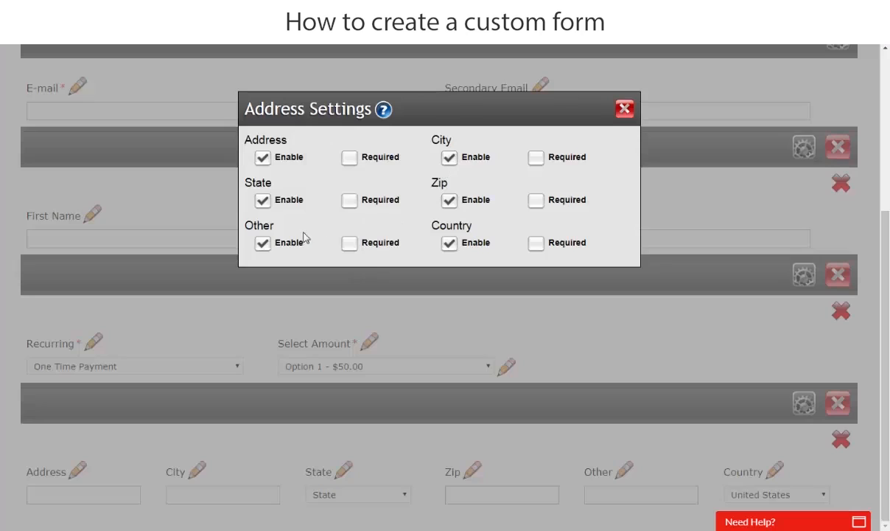
pyautogui.click(262, 243)
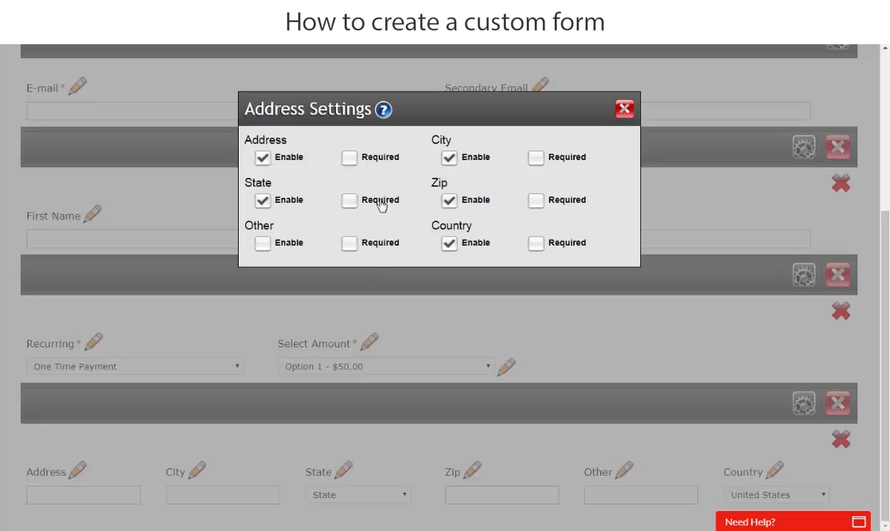
pyautogui.click(624, 111)
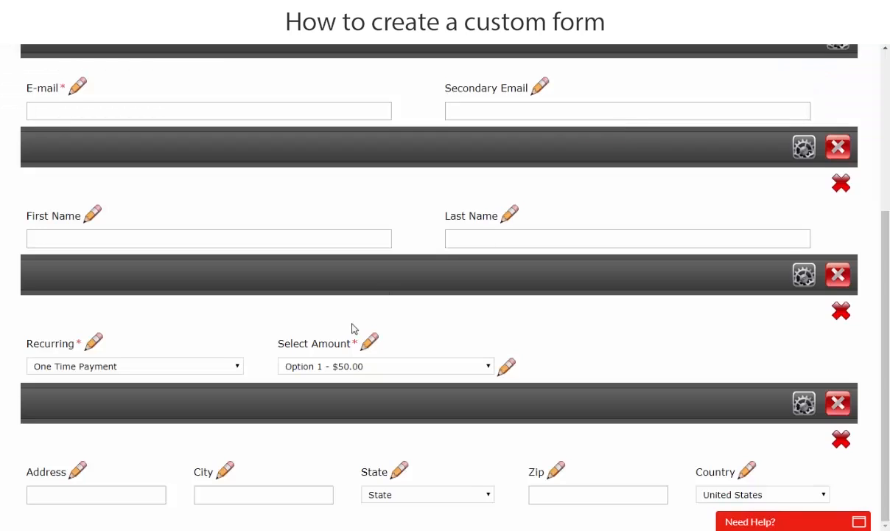
# Save the Donation Form's settings with USD as currency, check the selectable PayPal accounts and close the settings.
pyautogui.scroll(3, 353, 328)
pyautogui.scroll(-3, 356, 338)
pyautogui.scroll(3, 639, 364)
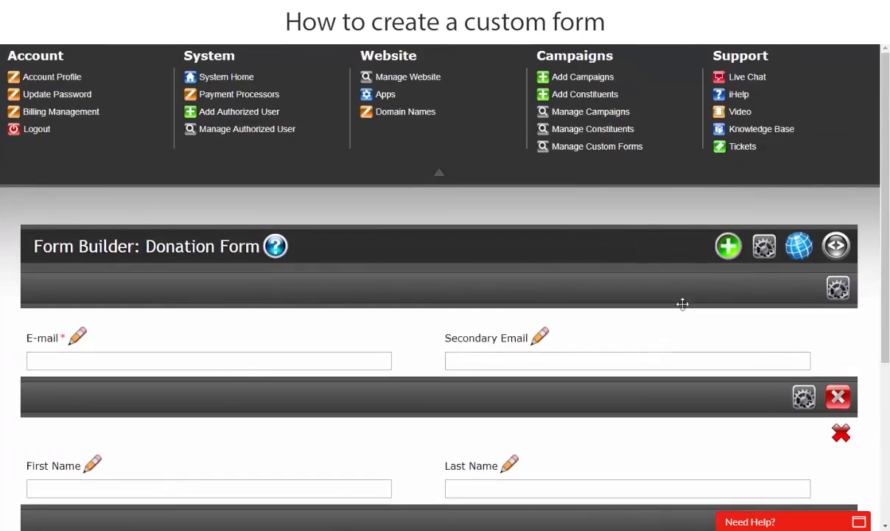
pyautogui.click(765, 249)
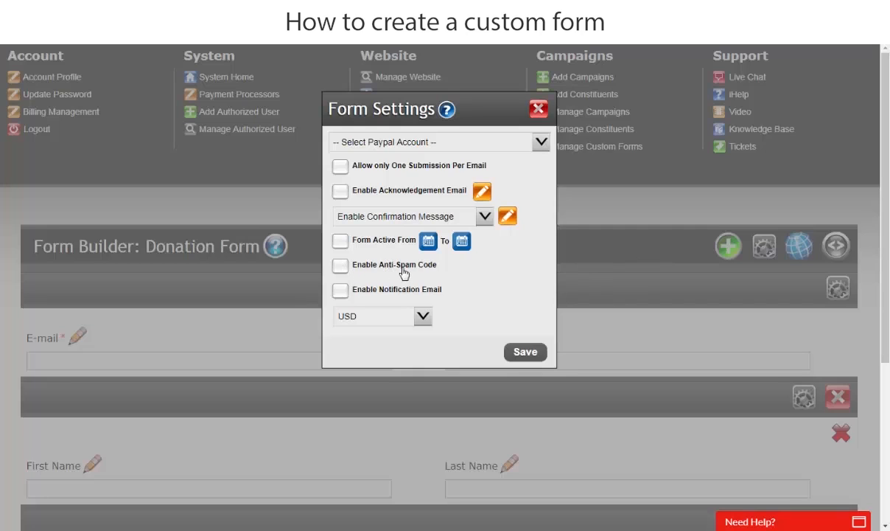
pyautogui.click(520, 353)
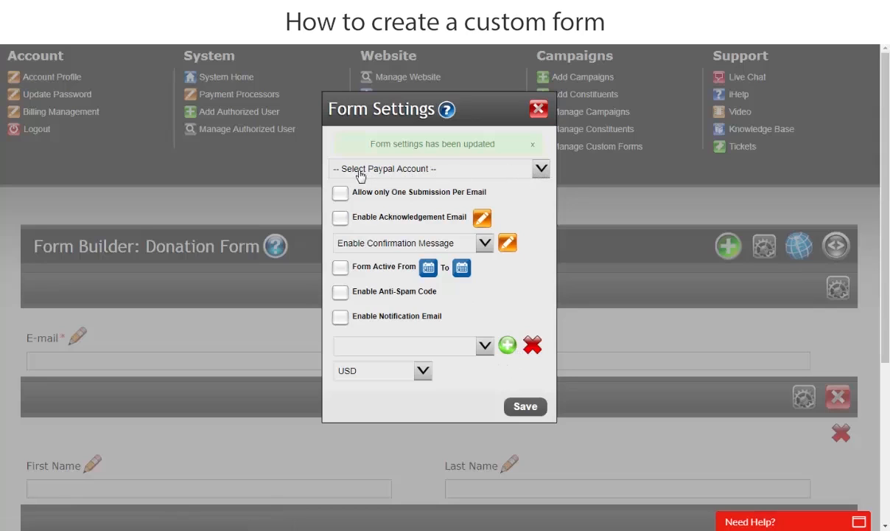
pyautogui.click(540, 169)
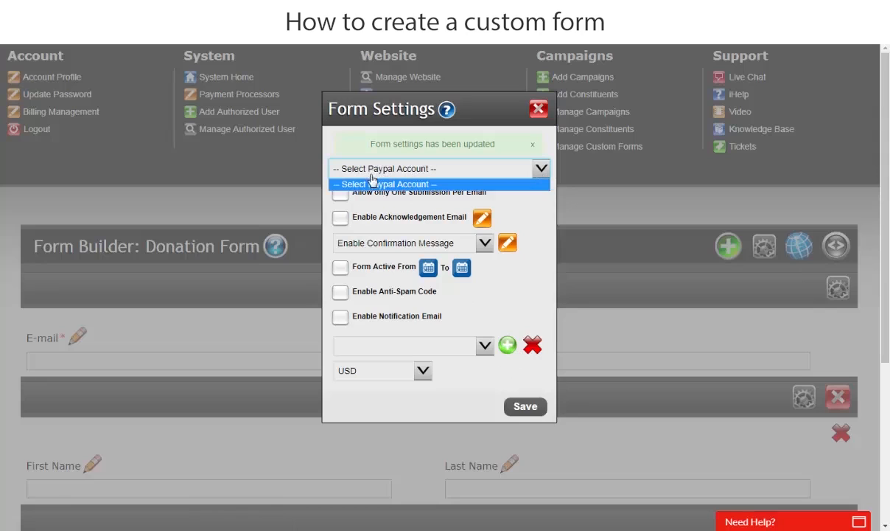
pyautogui.click(538, 110)
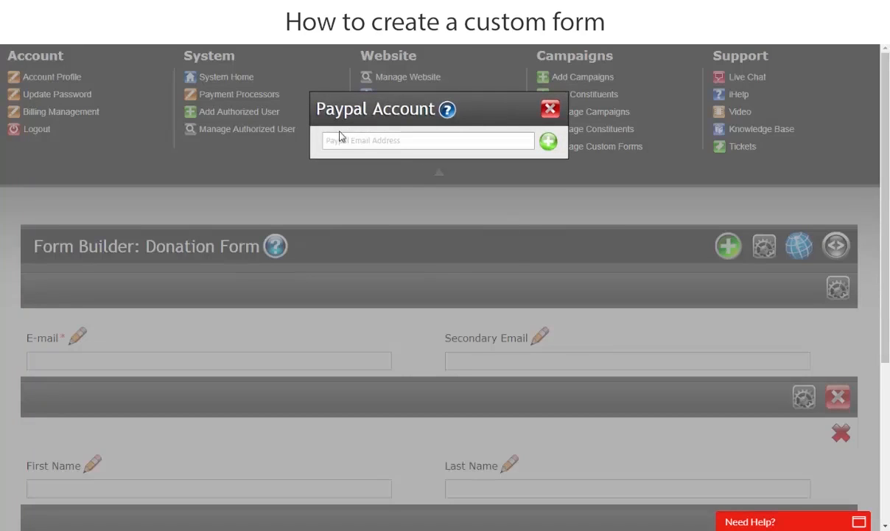
# Start adding a PayPal account, making its e-mail address field ready for entry.
pyautogui.click(337, 140)
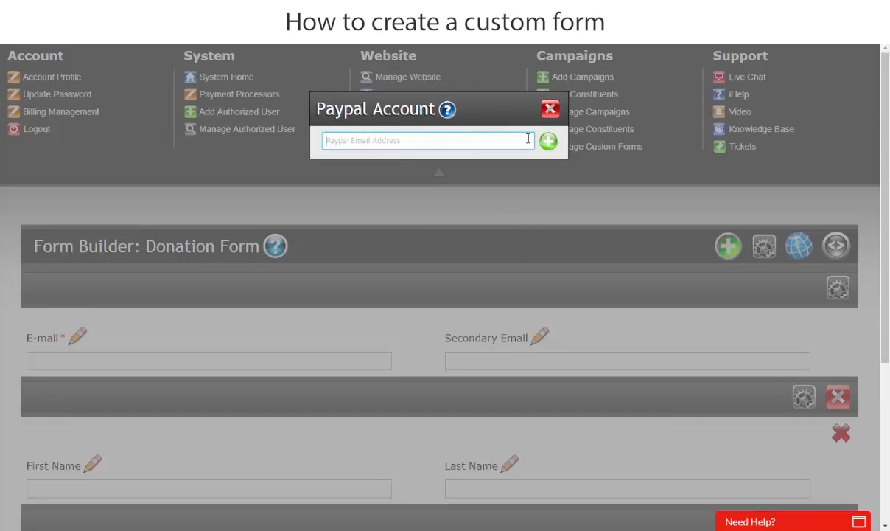